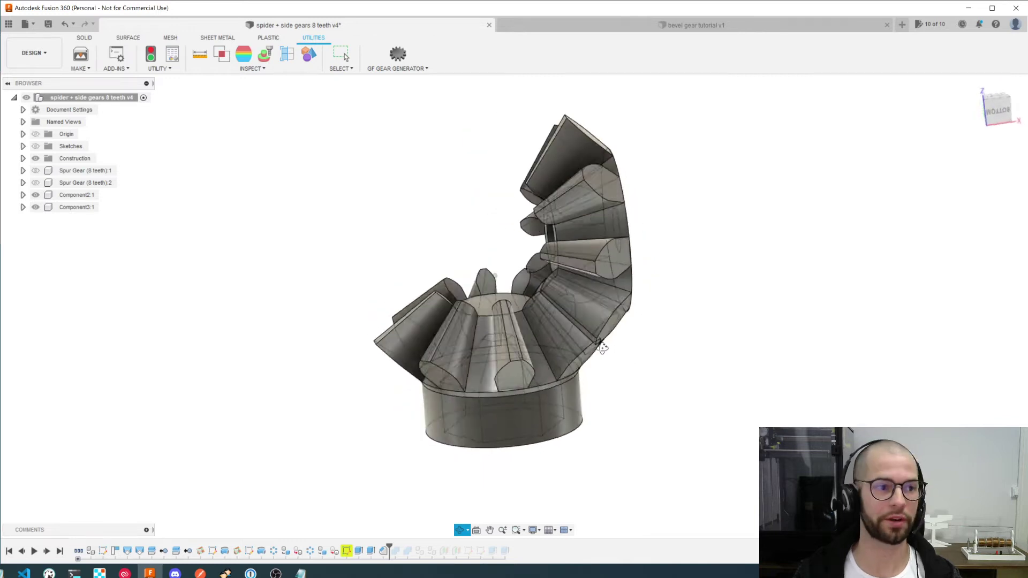
Switch to the empty bevel gear tutorial design
key("Escape")
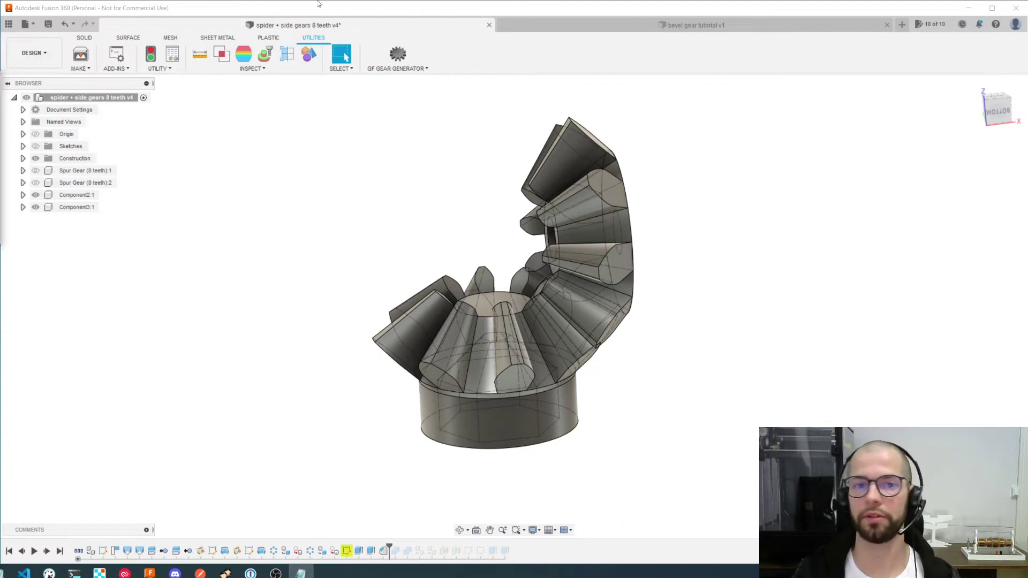
left_click(527, 25)
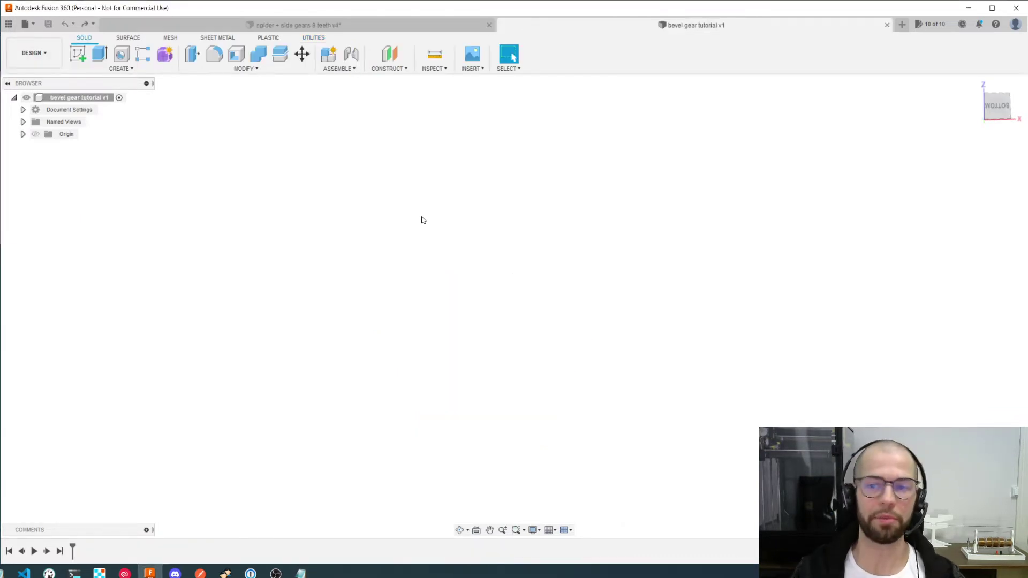
Switch to the browser and examine the Bevel Gear Maker (Basic) app page, including its description and screenshots, before returning to Fusion 360
key("alt+Tab")
key("alt+Tab")
key("alt+Tab")
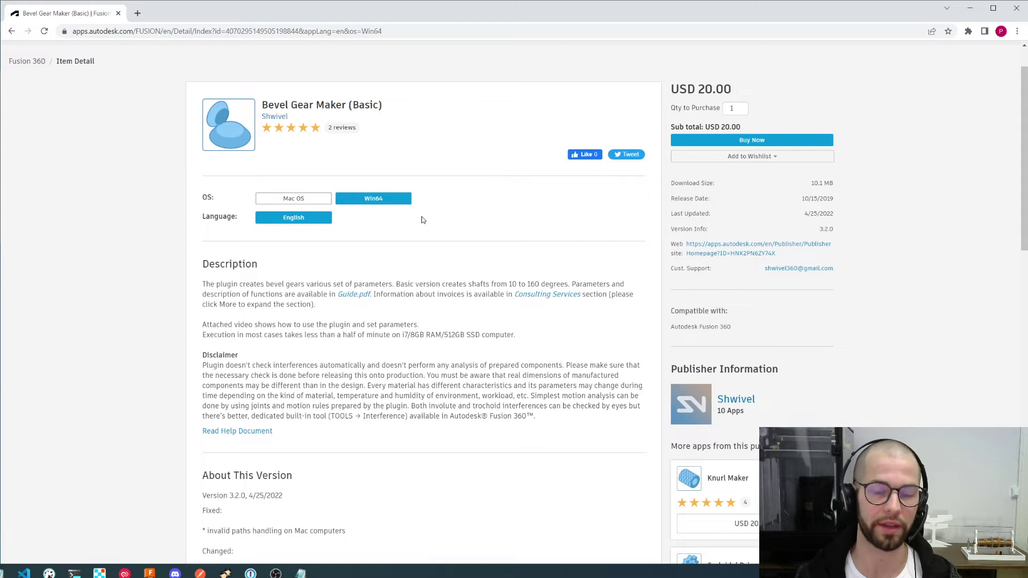
scroll(349, 320, "down", 12)
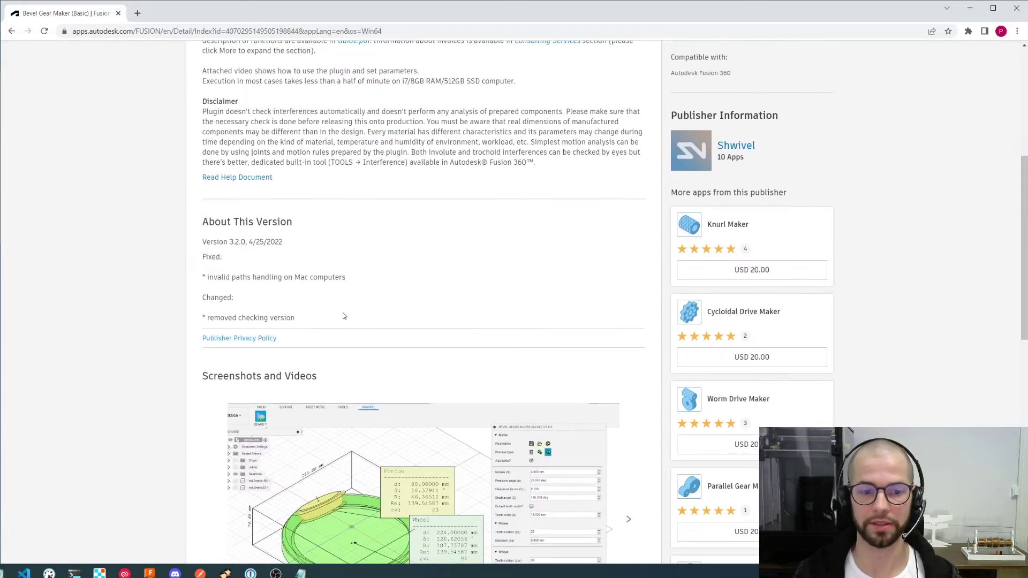
scroll(349, 320, "up", 3)
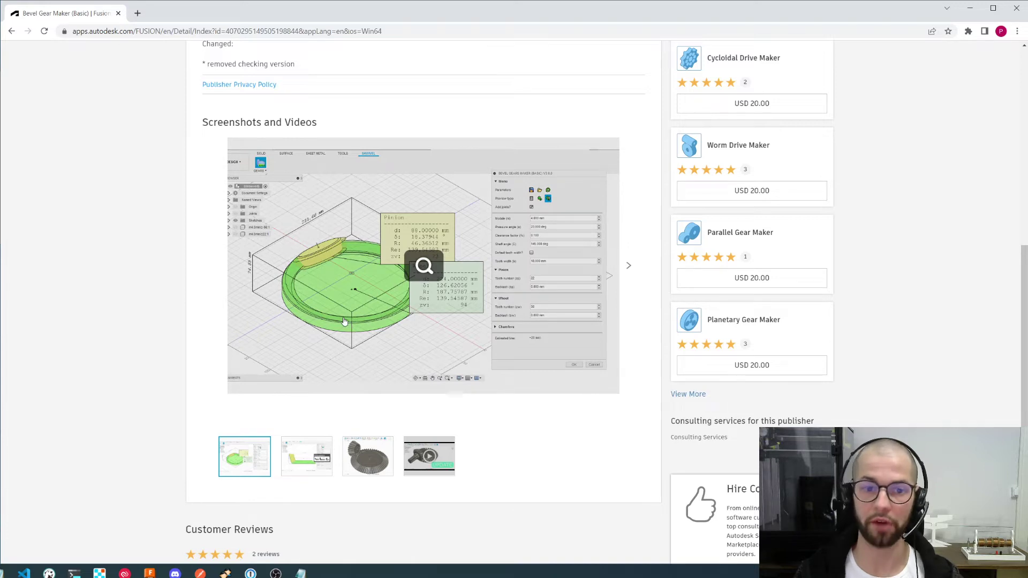
key("alt+Tab")
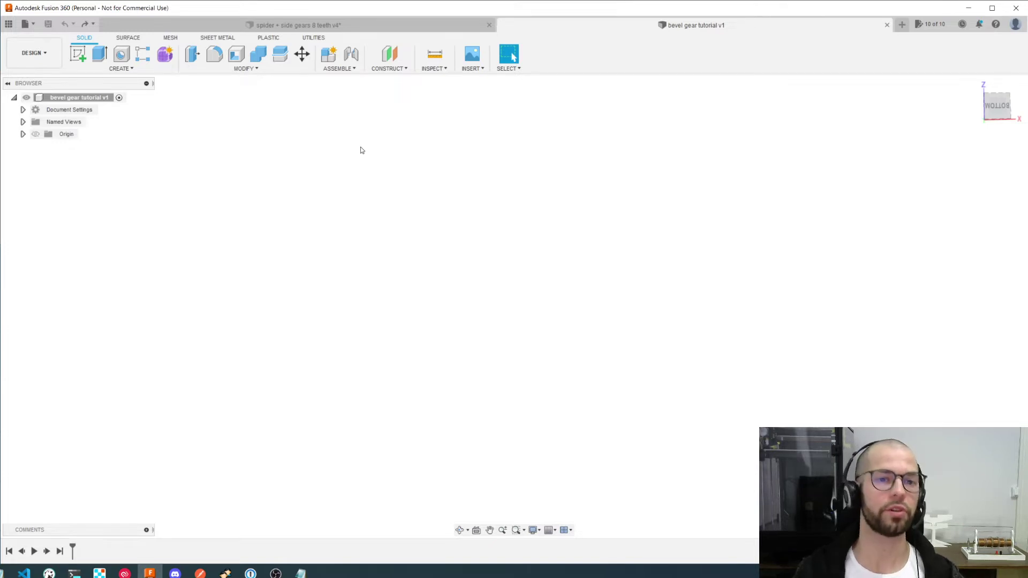
Run the SpurGear sample script from Scripts and Add-Ins
left_click(313, 37)
left_click(116, 54)
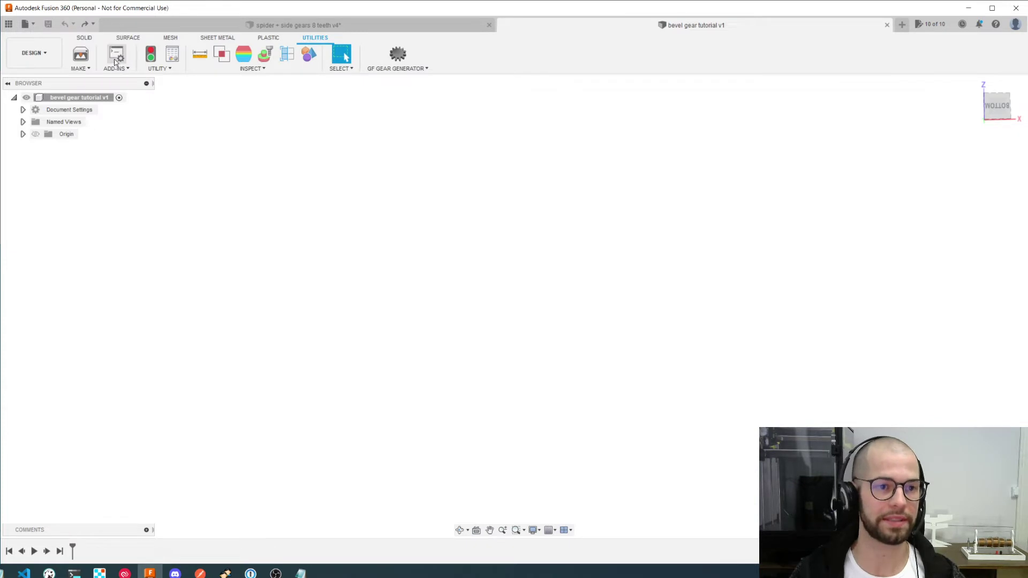
scroll(644, 279, "down", 2)
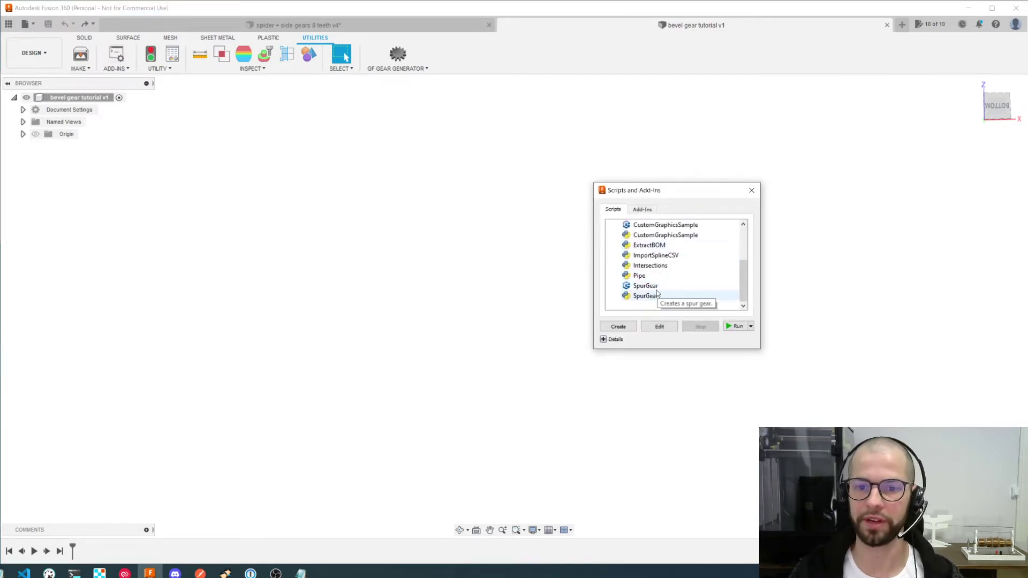
left_click(643, 290)
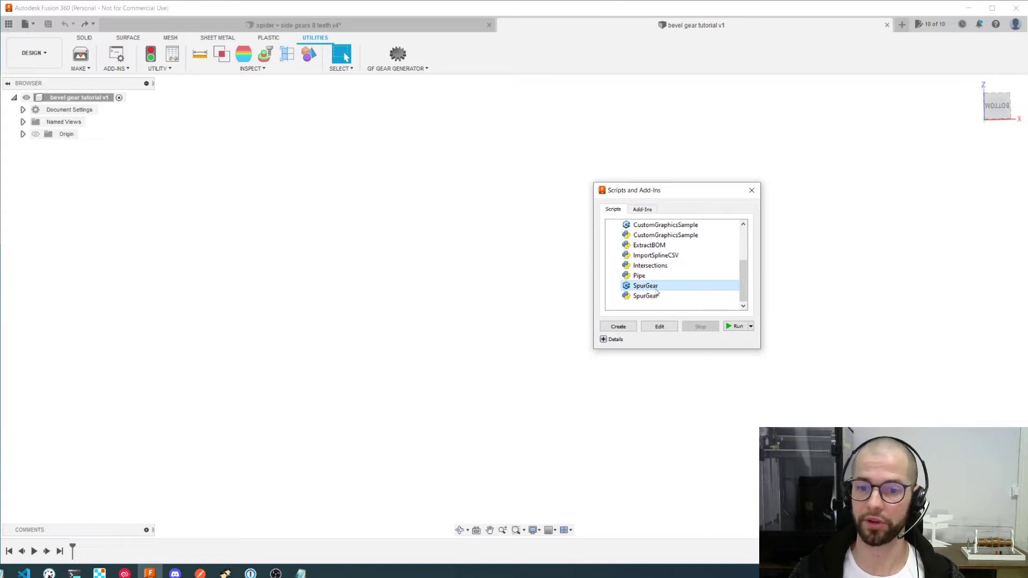
left_click(735, 328)
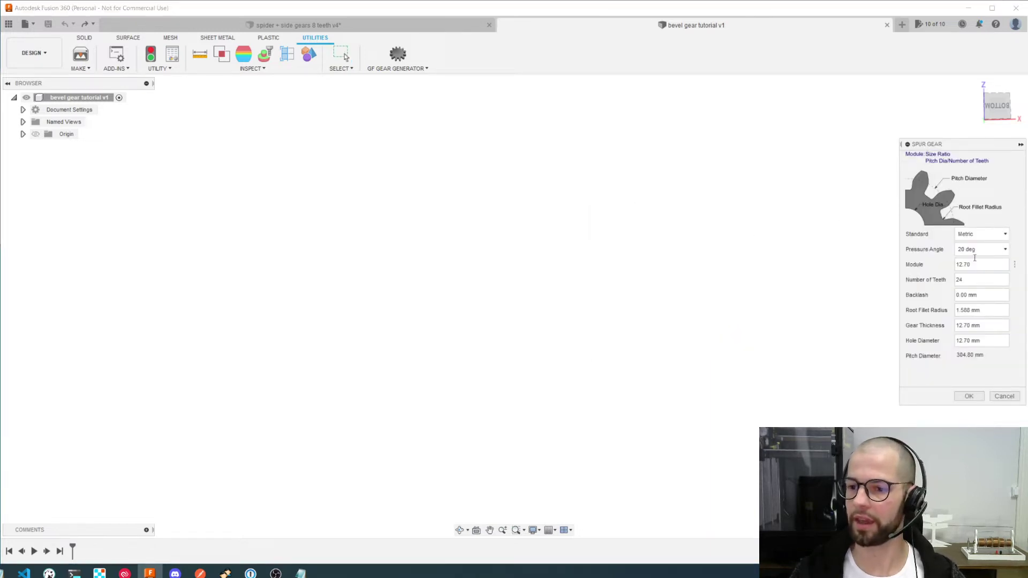
Set the spur gear's module to 2, number of teeth to 8, backlash to 0.15 mm and root fillet radius to 0.75 mm
key("Tab")
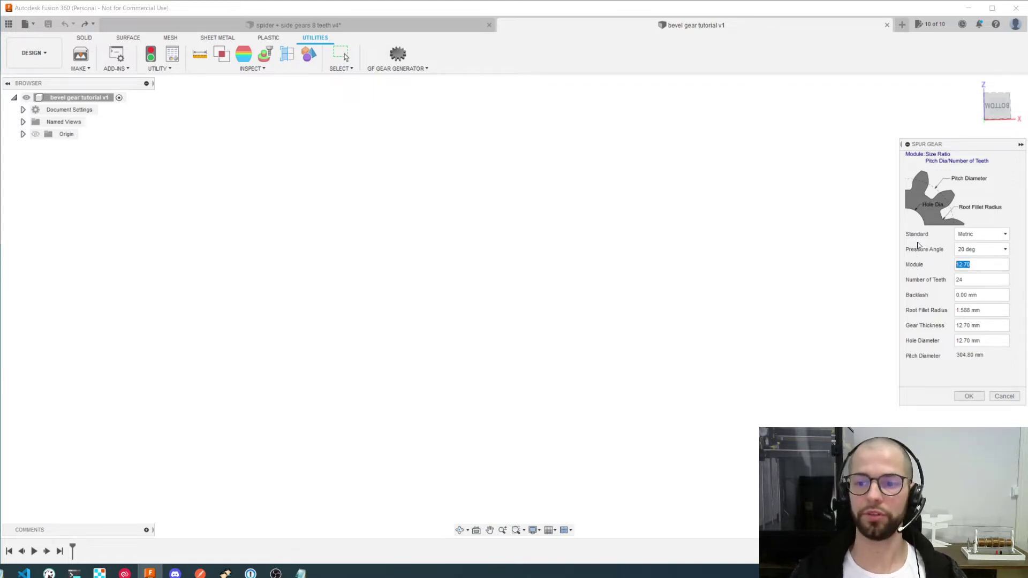
type("2")
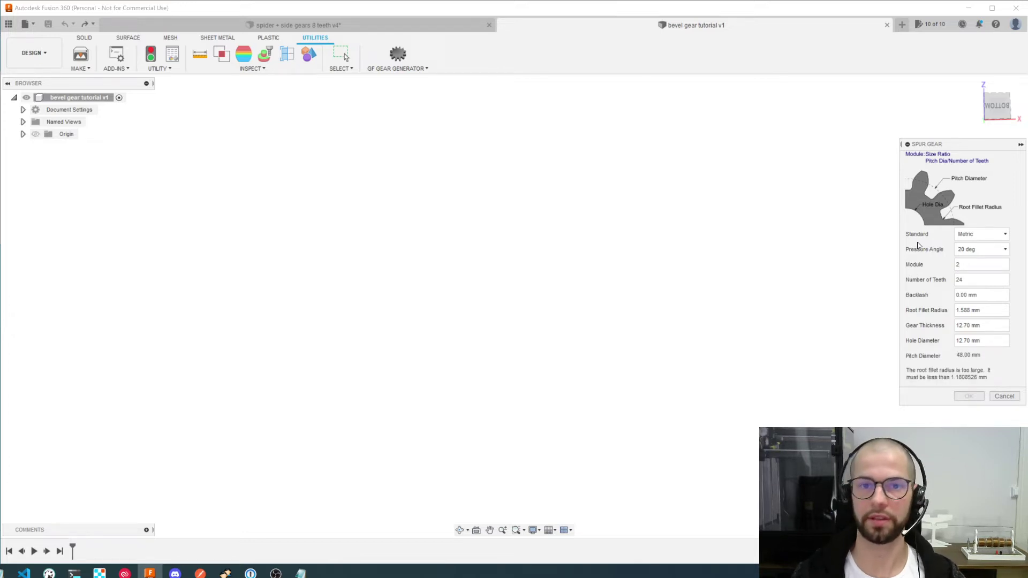
key("Tab")
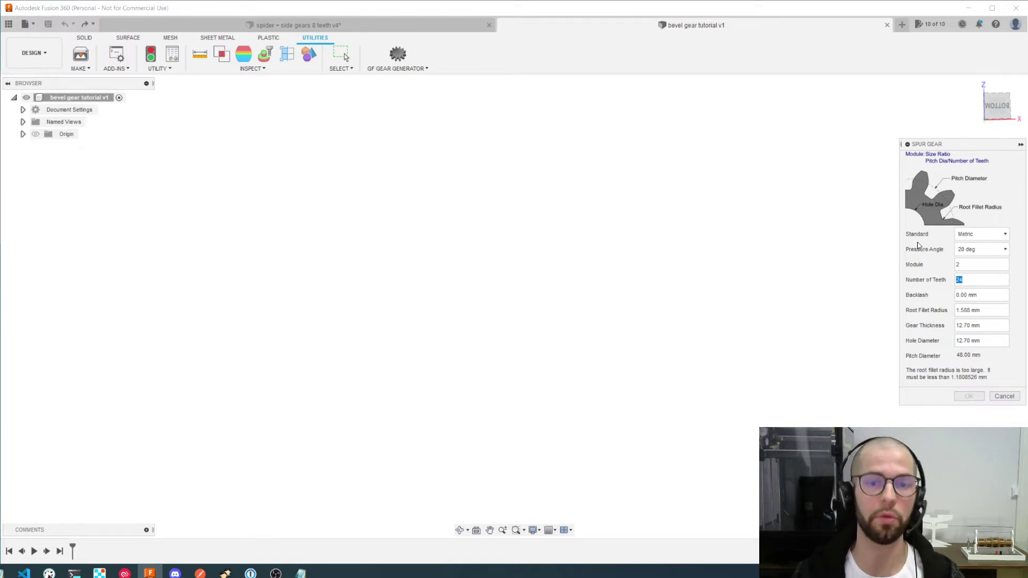
type("8")
key("Tab")
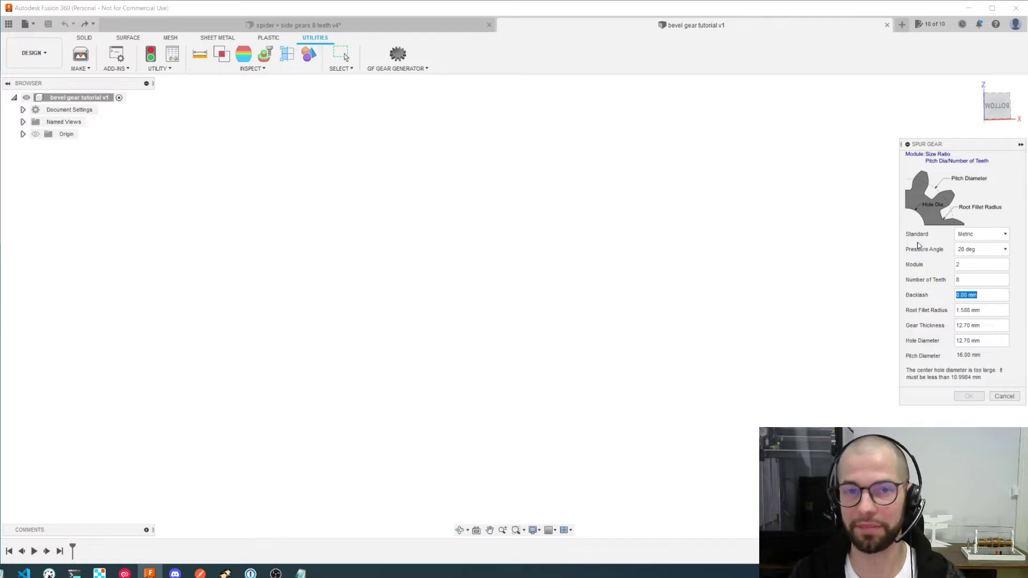
type("0.15")
key("Tab")
type("0.75")
key("Tab")
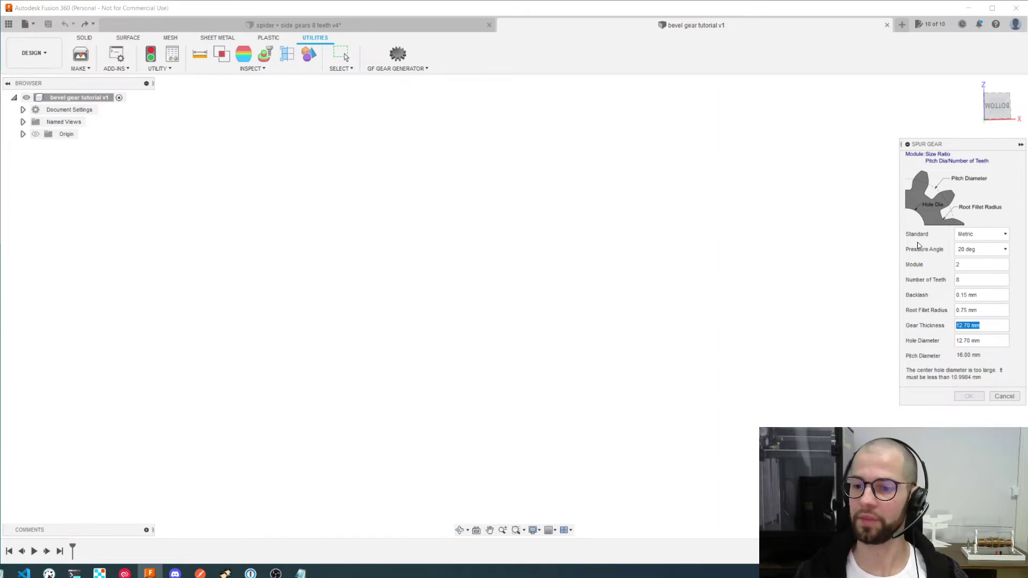
Set the gear thickness and hole diameter to 3 mm each and create the spur gear
type("2")
key("Tab")
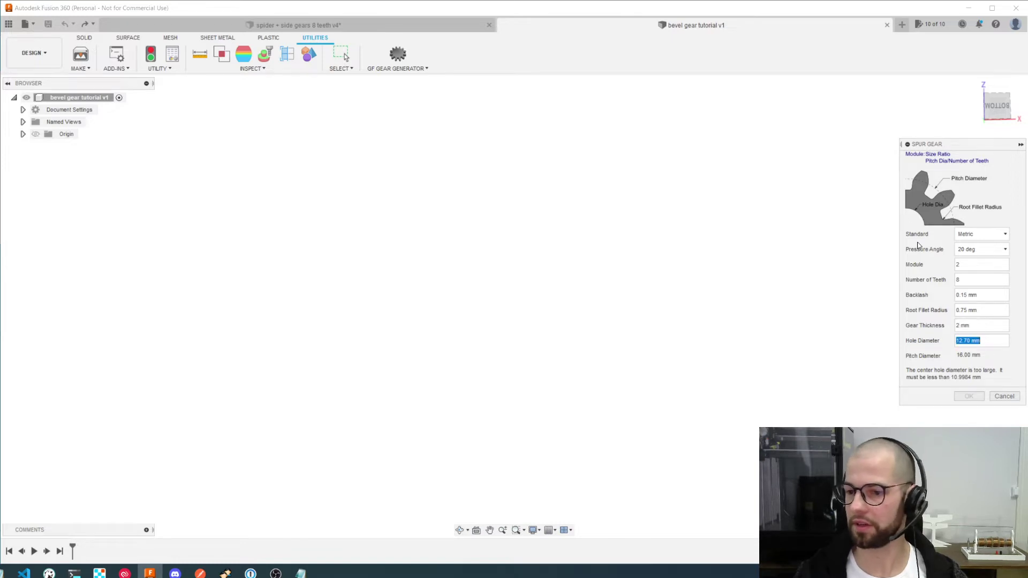
key("shift+Tab")
type("3")
key("Tab")
type("3")
key("Tab")
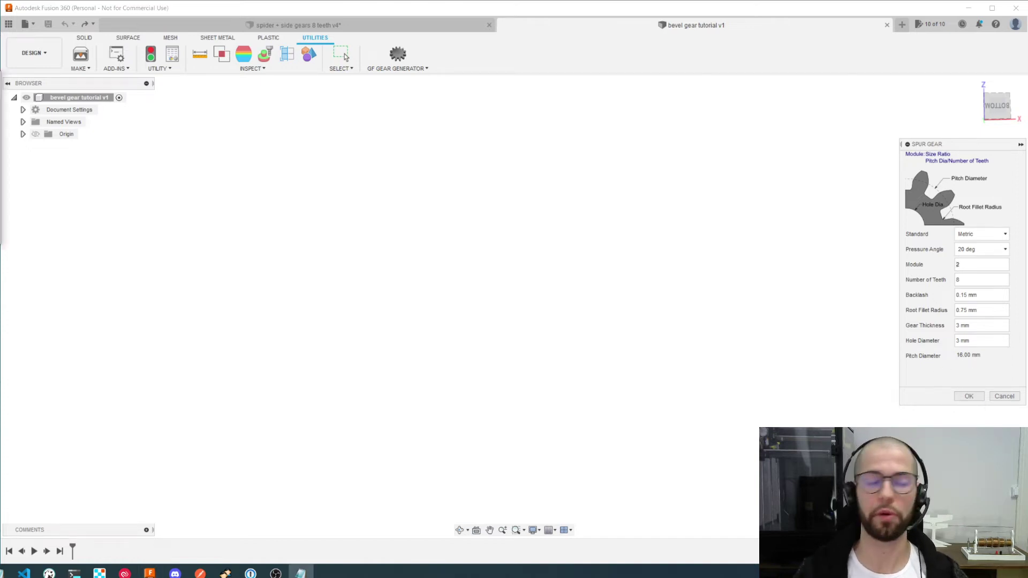
left_click(988, 373)
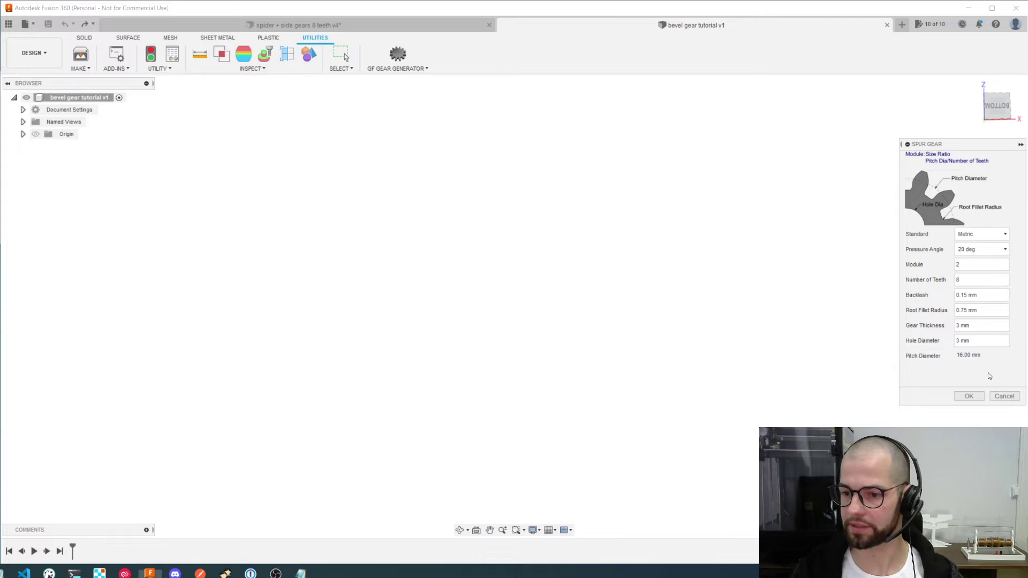
left_click(964, 396)
Duplicate the spur gear component and move the copy along X so the two gears sit side by side with one tooth overlapping
mouse_move(578, 326)
middle_mouse_down("shift")
mouse_move(570, 395)
mouse_move(562, 372)
middle_mouse_up("shift")
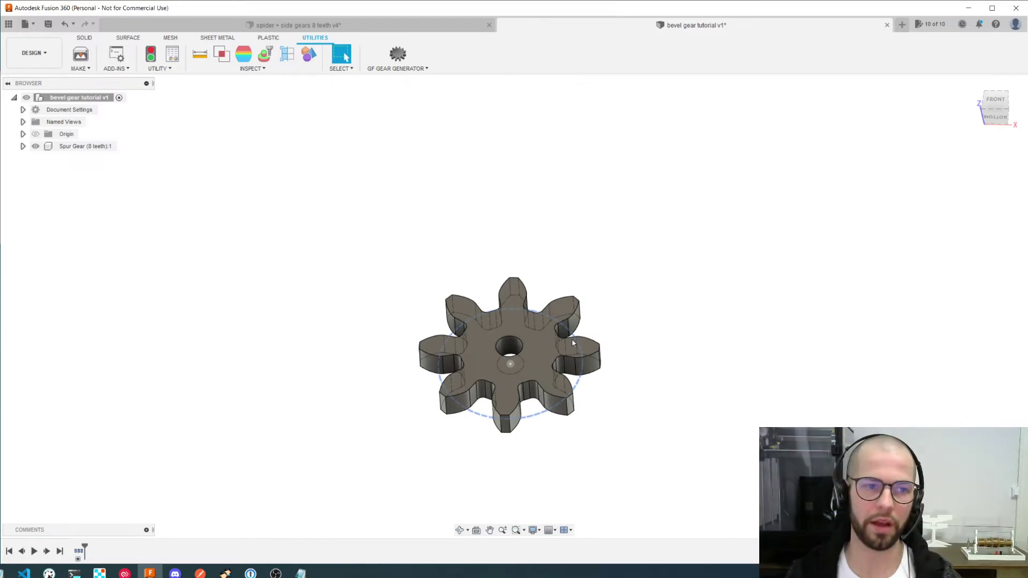
left_click(93, 148)
key("ctrl+c")
key("ctrl+v")
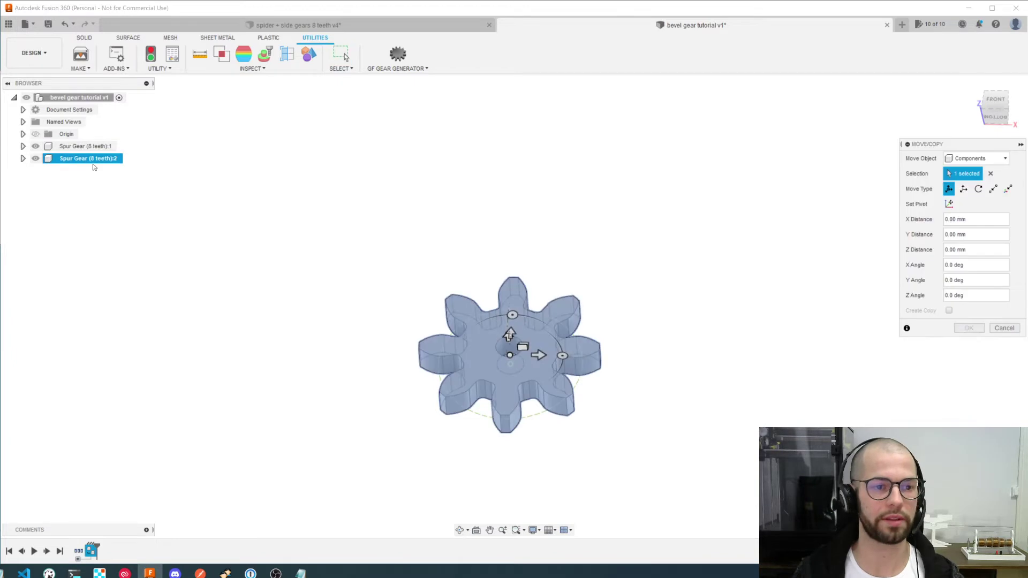
left_click_drag(537, 355, 685, 364)
left_click(969, 327)
Start a new sketch on the XZ origin plane, perpendicular to the gear faces
mouse_move(742, 427)
middle_mouse_down("shift")
mouse_move(749, 449)
mouse_move(739, 440)
mouse_move(743, 447)
mouse_move(743, 425)
middle_mouse_up("shift")
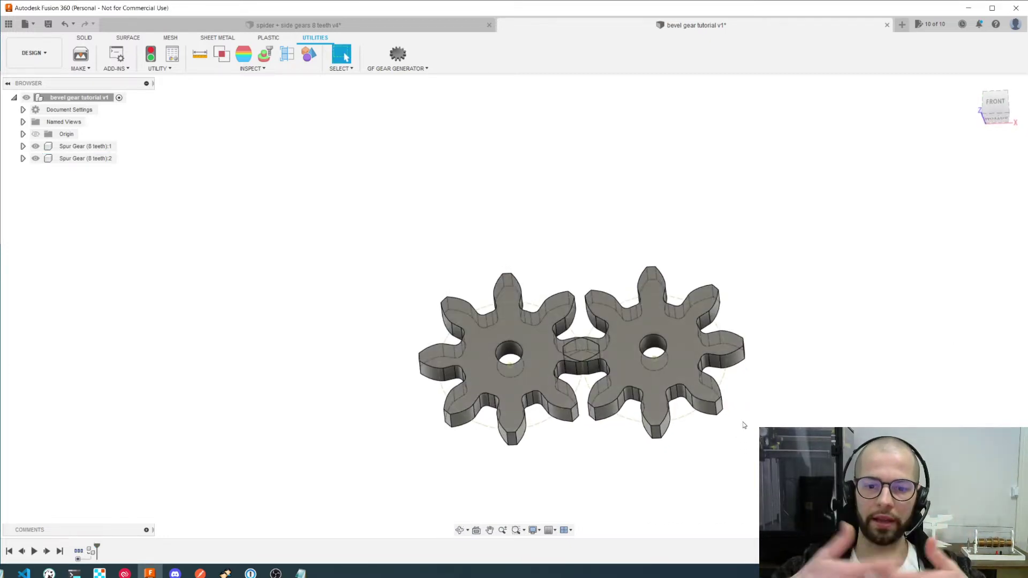
middle_click_drag(618, 415, 621, 311, "shift")
left_click(982, 94)
left_click(83, 39)
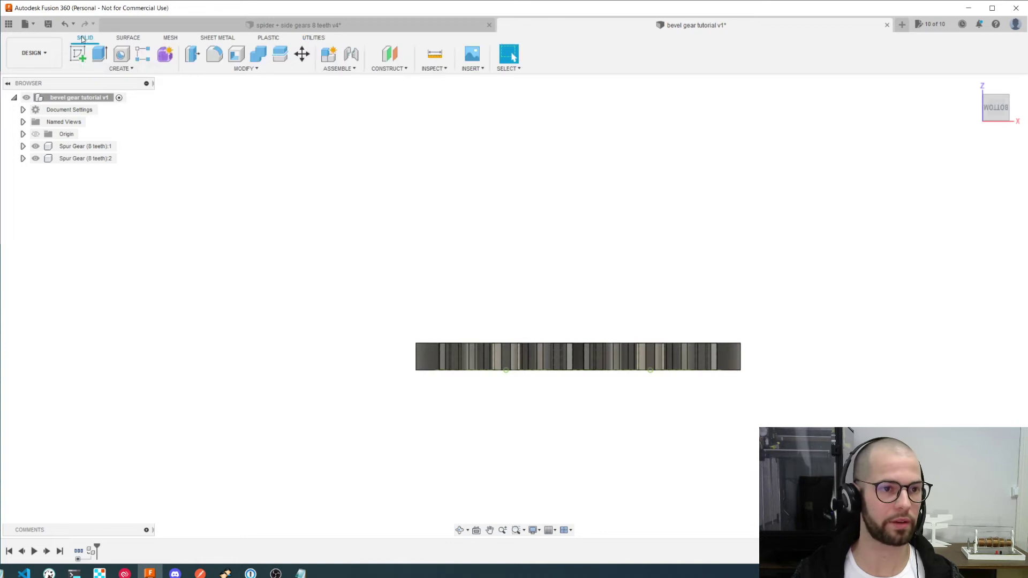
left_click(76, 55)
left_click(546, 329)
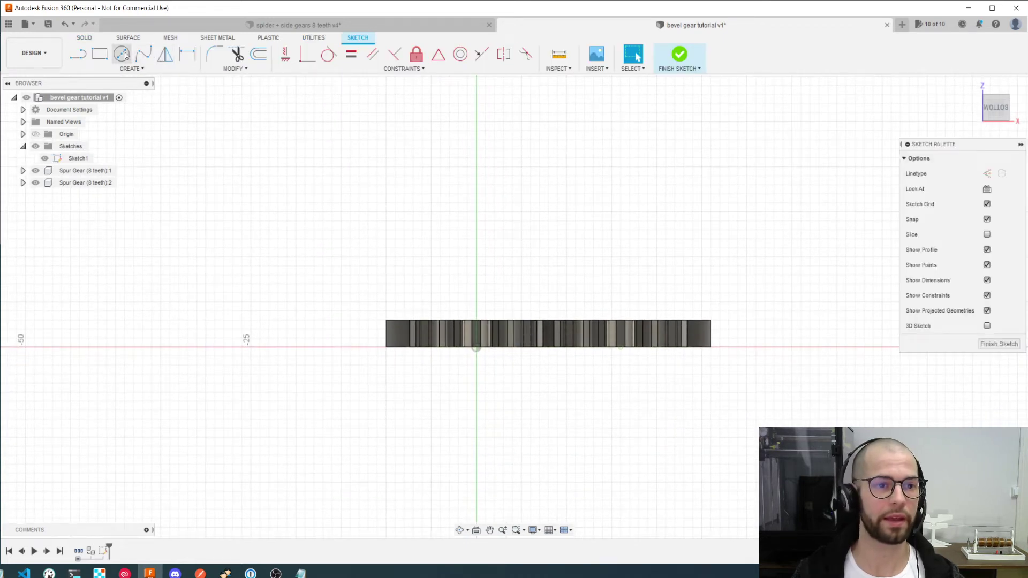
Sketch an 8 mm by 8 mm rectangle with its lower-left corner at the origin
left_click(99, 54)
left_click(476, 347)
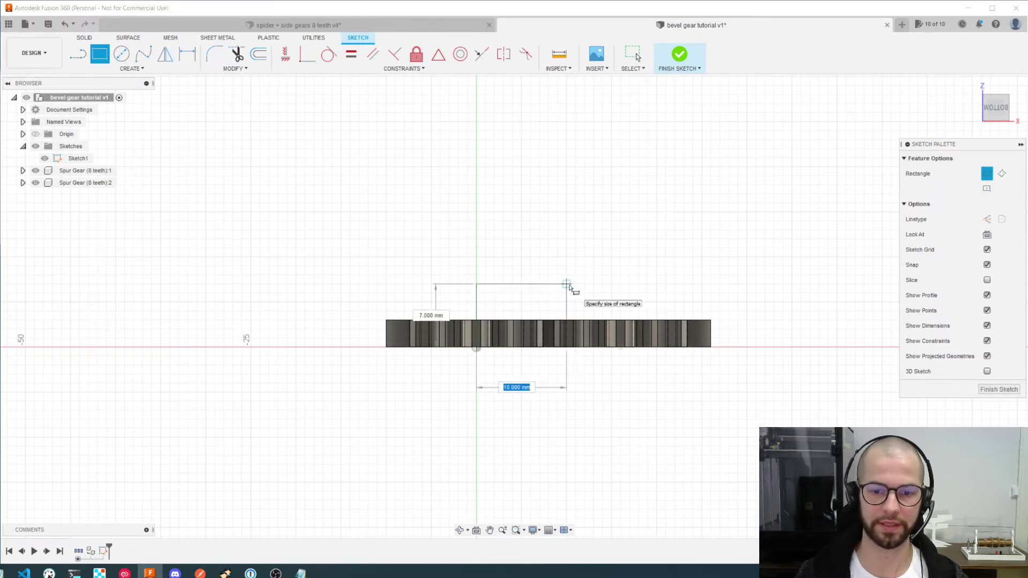
key("Tab")
middle_click_drag(605, 287, 608, 301, "shift")
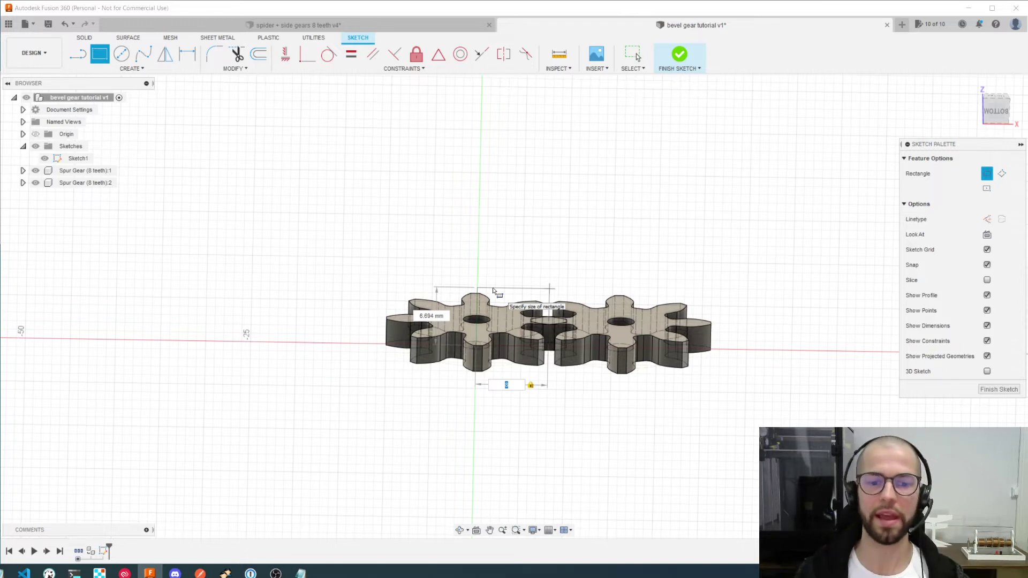
key("Tab")
key("Tab")
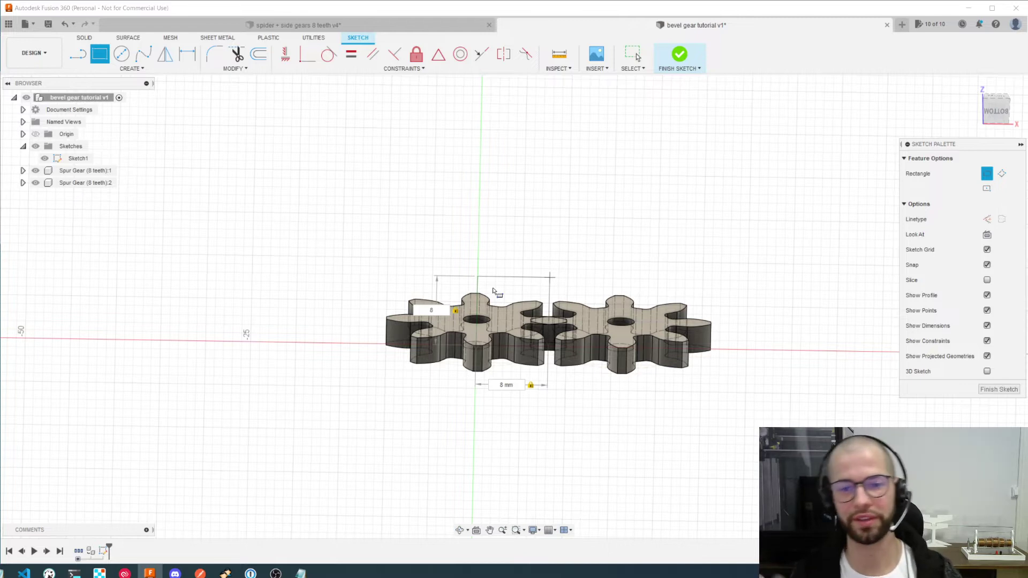
middle_click_drag(552, 305, 548, 288, "shift")
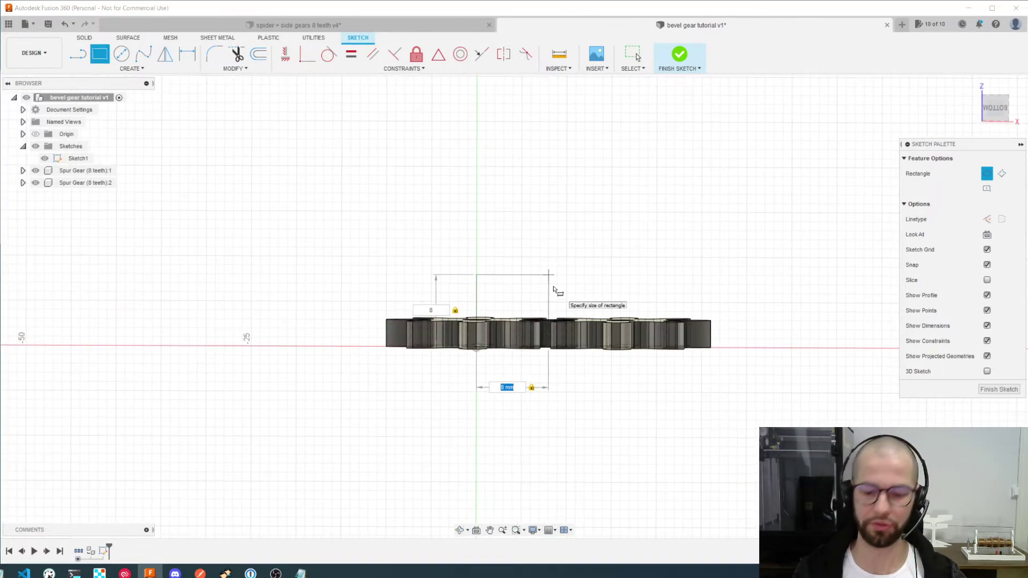
key("Return")
Draw a diagonal line from the square's upper-left corner to its lower-right corner
scroll(549, 307, "up", 5)
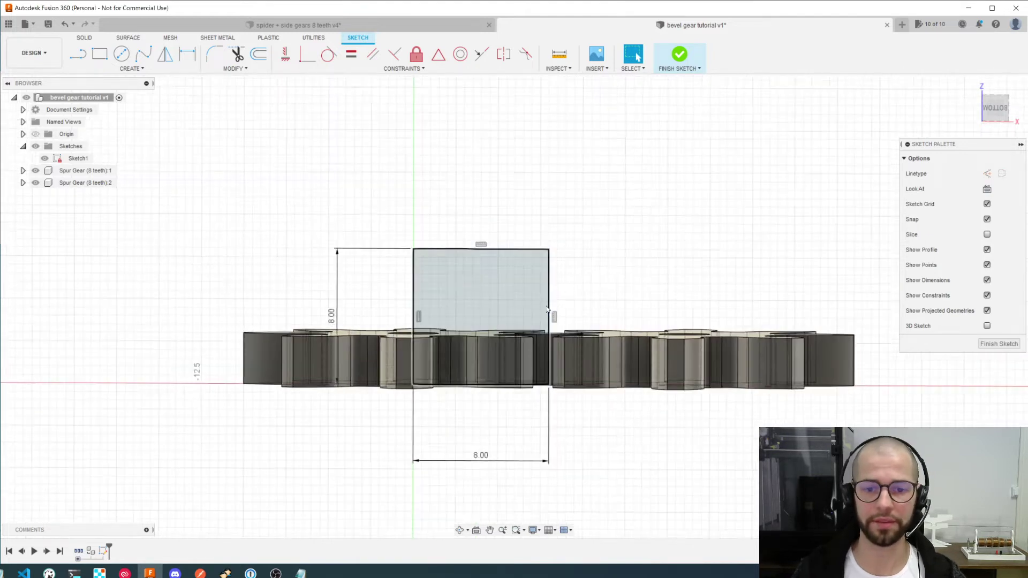
left_click(77, 54)
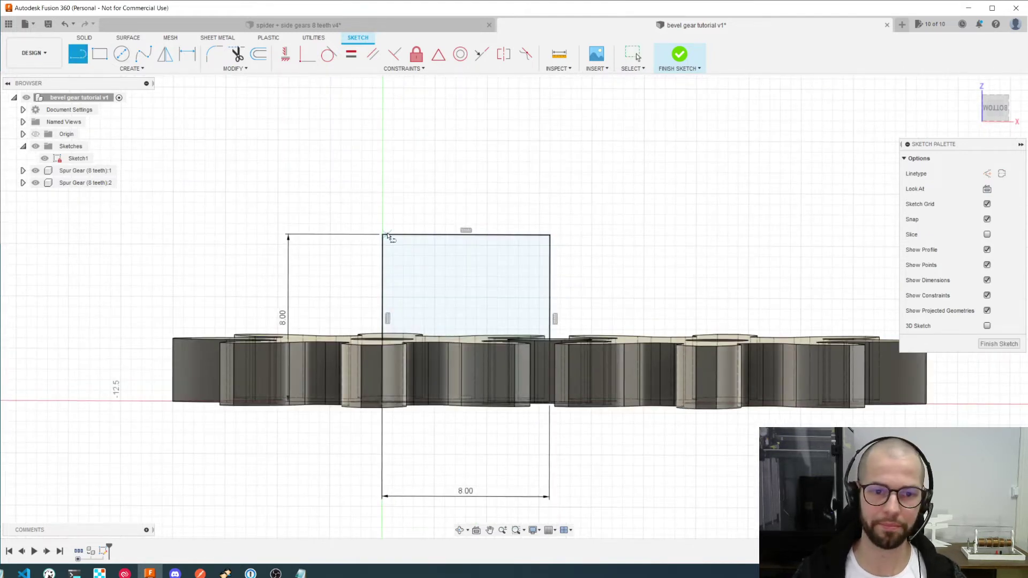
left_click(383, 235)
left_click(549, 403)
key("Escape")
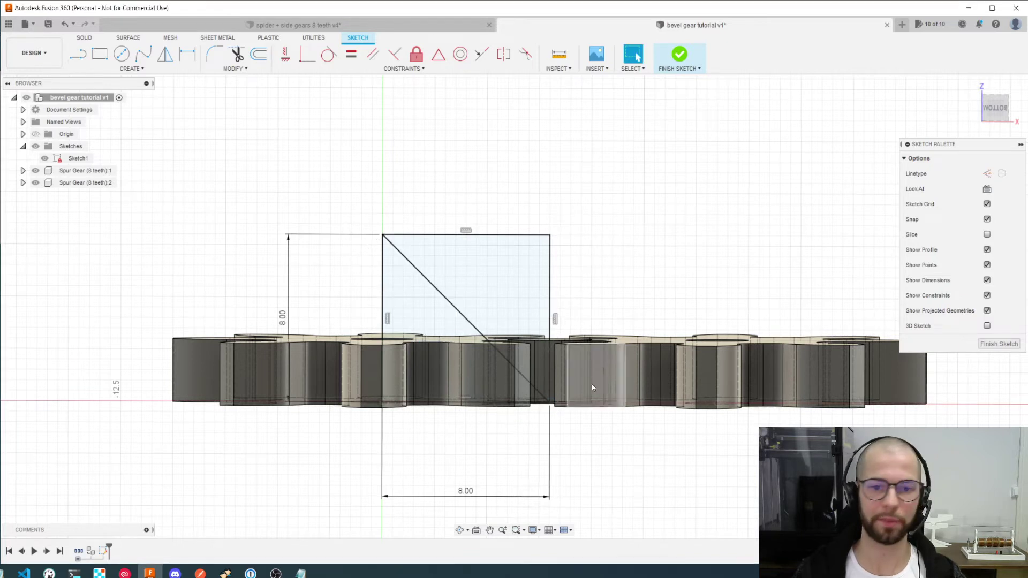
Draw a 12 mm diameter circle centred on the square's lower-right corner, where the diagonal ends
scroll(566, 385, "up", 3)
mouse_move(542, 423)
middle_mouse_down("shift")
mouse_move(531, 408)
mouse_move(536, 416)
middle_mouse_up("shift")
scroll(536, 417, "down", 3)
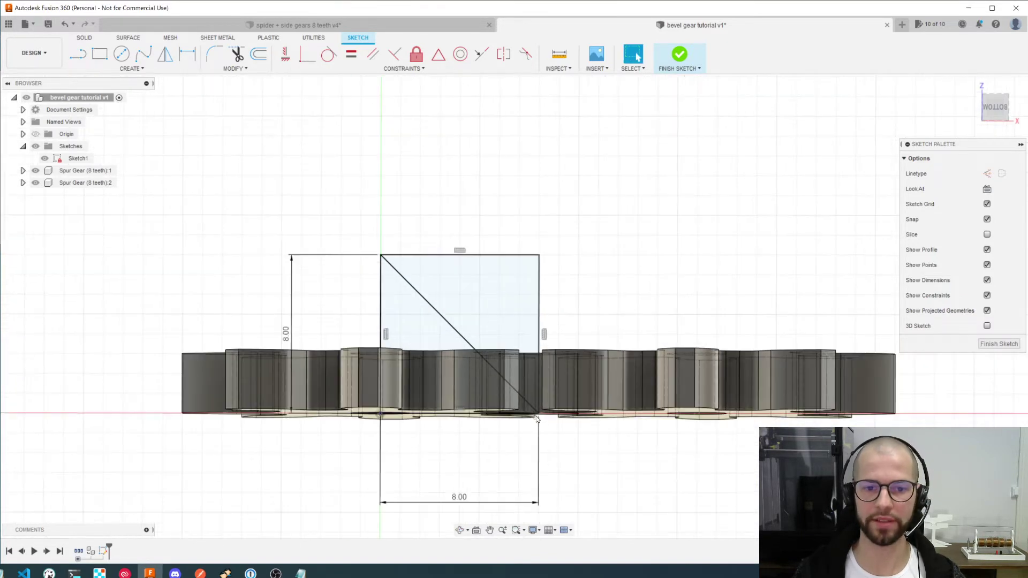
left_click(995, 107)
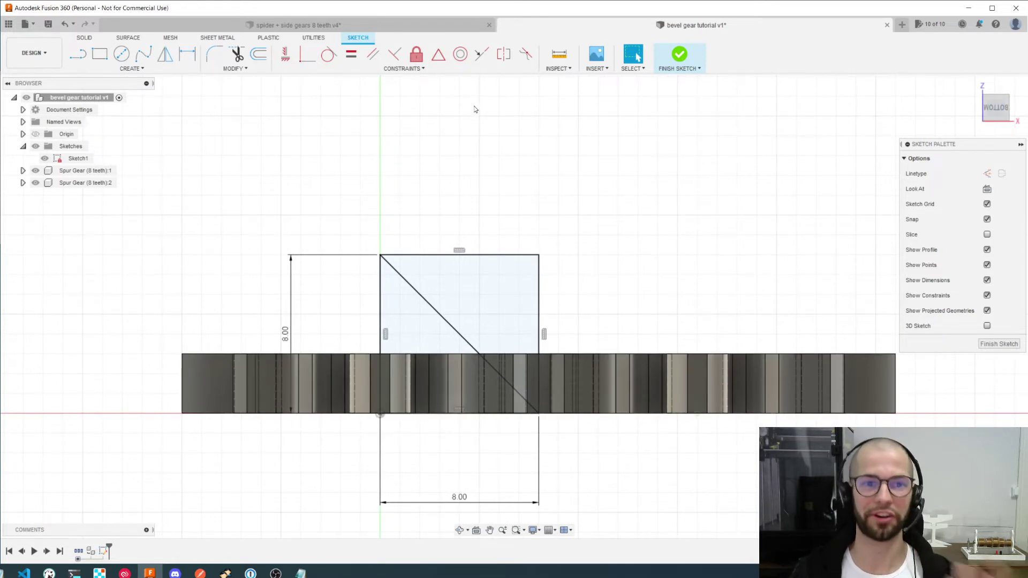
key("c")
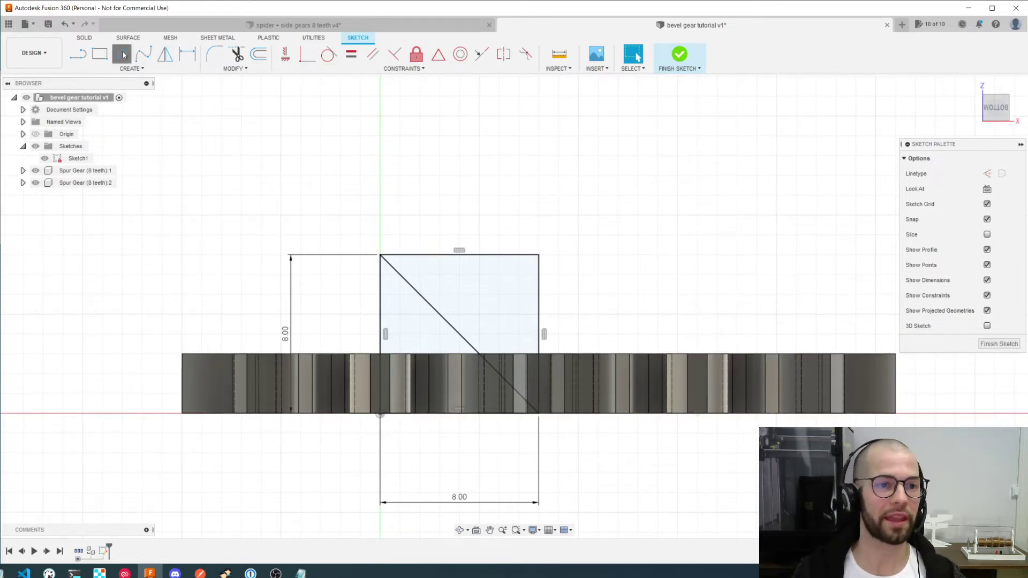
left_click(539, 413)
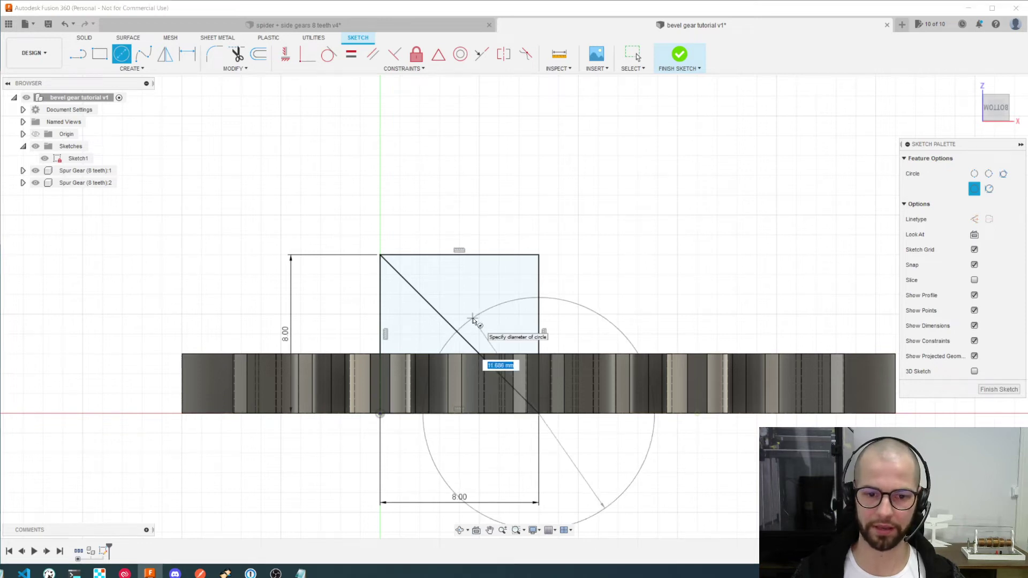
type("12")
key("Tab")
key("Return")
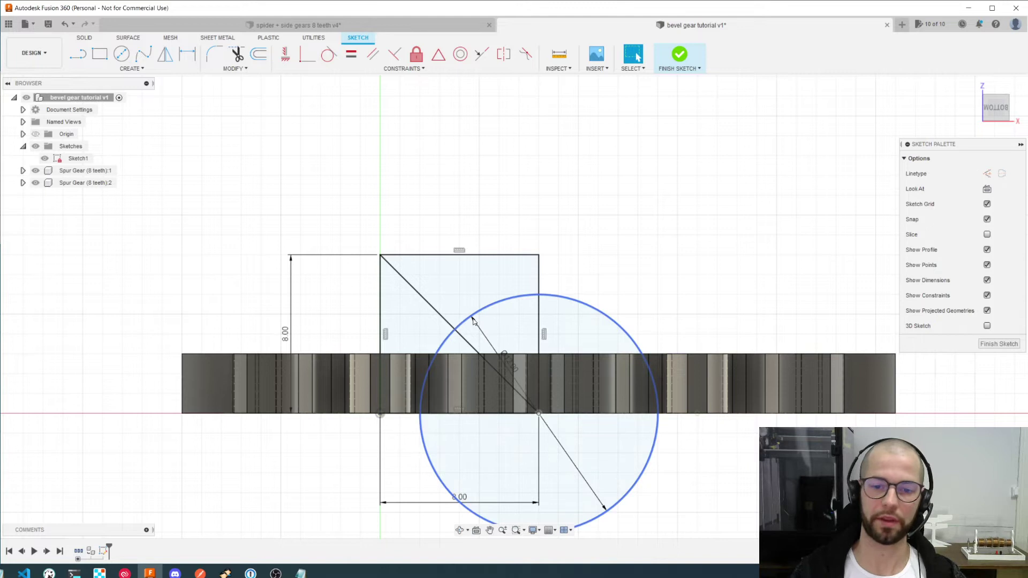
Move the circle's diameter dimension outside the circle and shift the square's width dimension text to one side of the sketch
left_click_drag(595, 334, 689, 307)
left_click(455, 499)
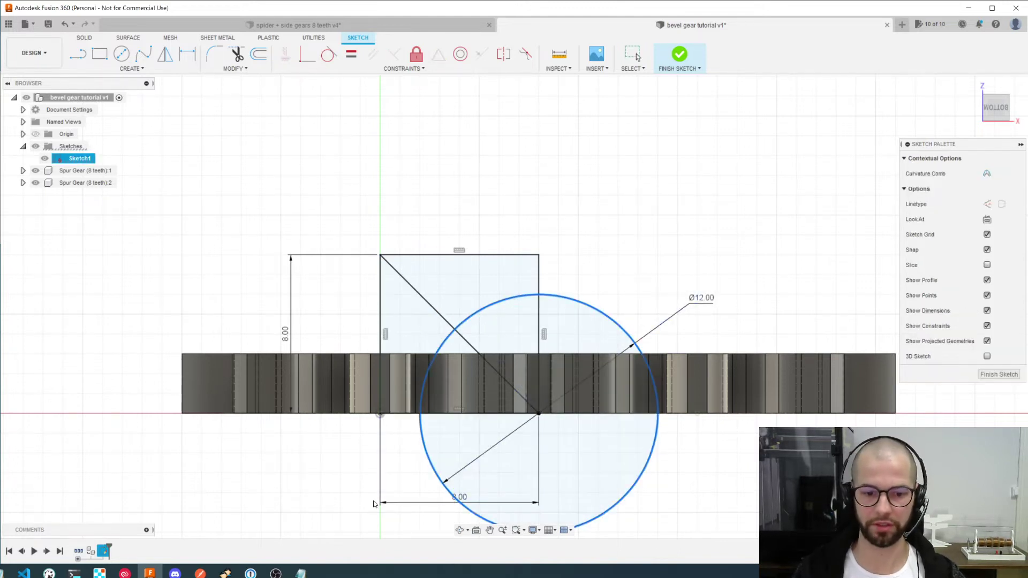
left_click_drag(439, 504, 366, 502)
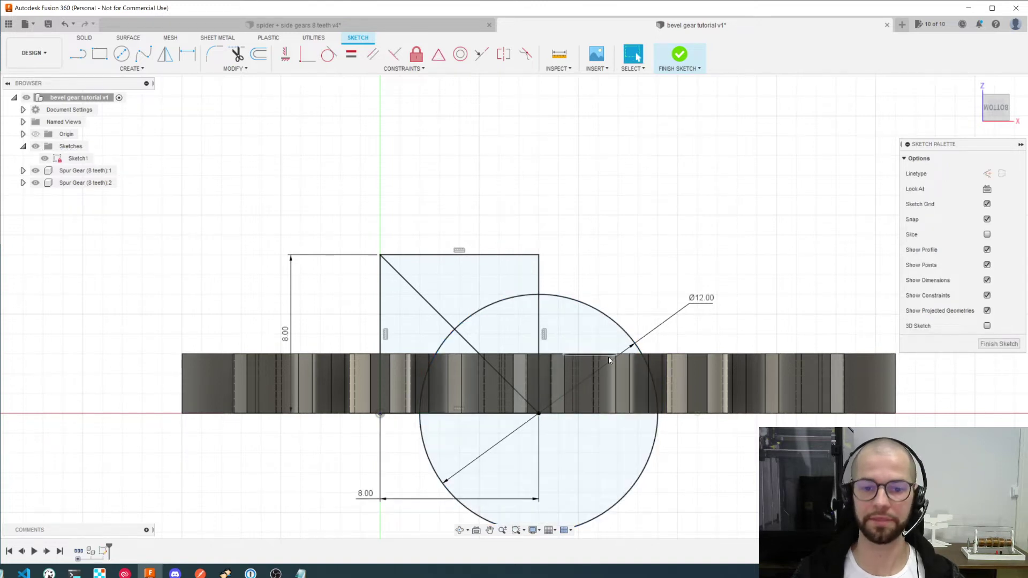
scroll(608, 367, "down", 2)
scroll(597, 348, "up", 2)
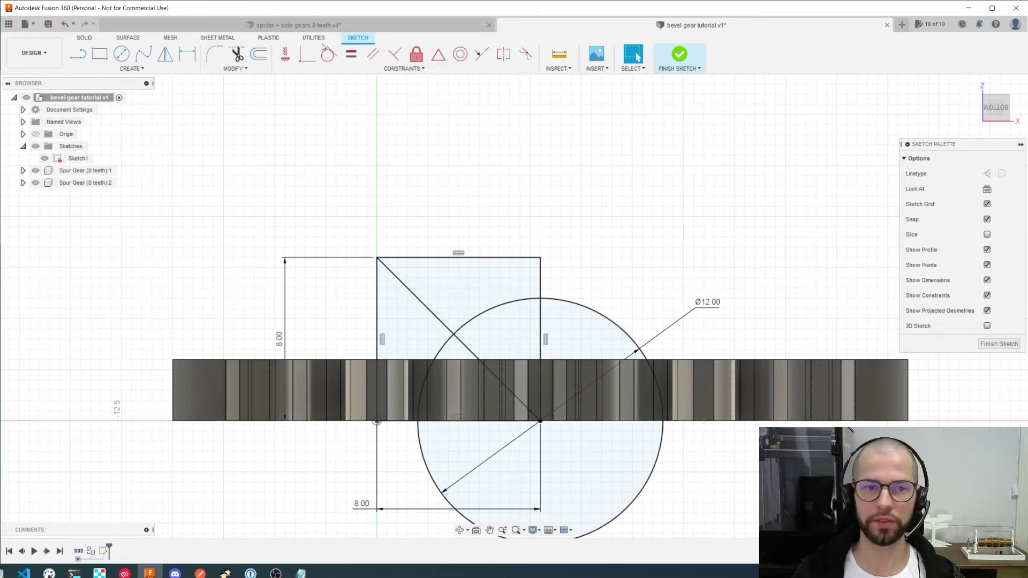
Measure the angle between the diagonal and the square's right vertical side, and finish the sketch
left_click(558, 54)
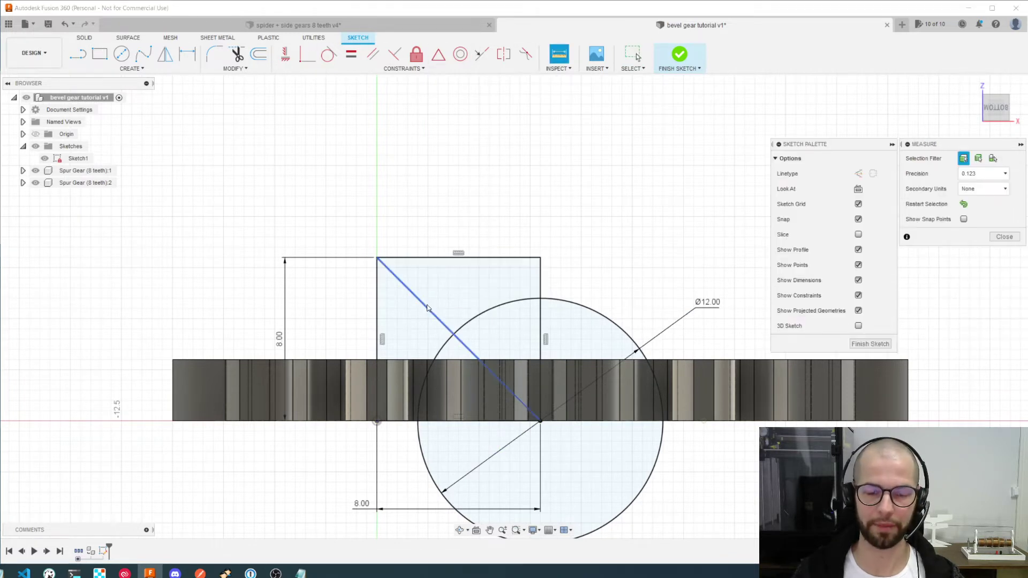
left_click(427, 310)
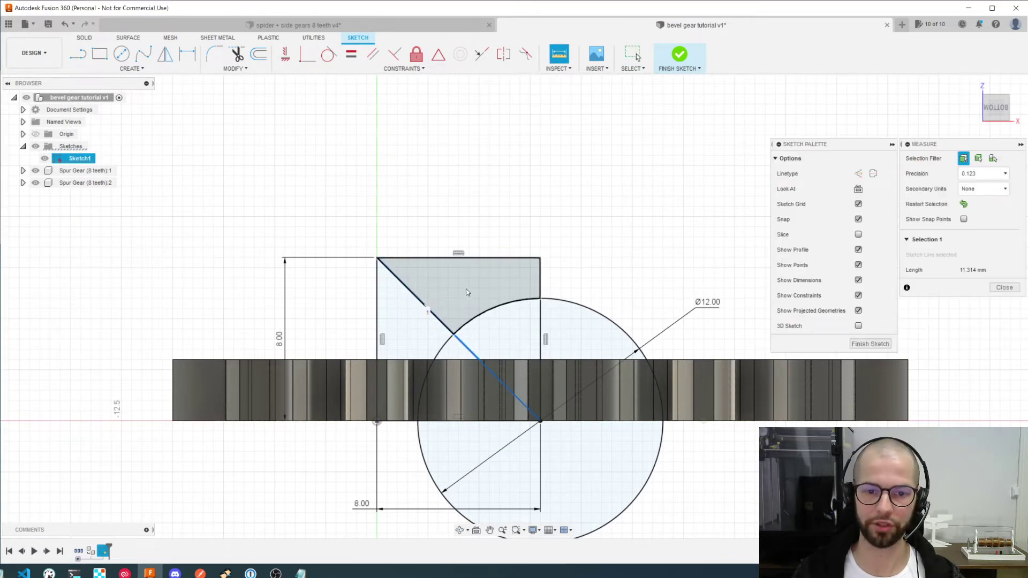
left_click(540, 282)
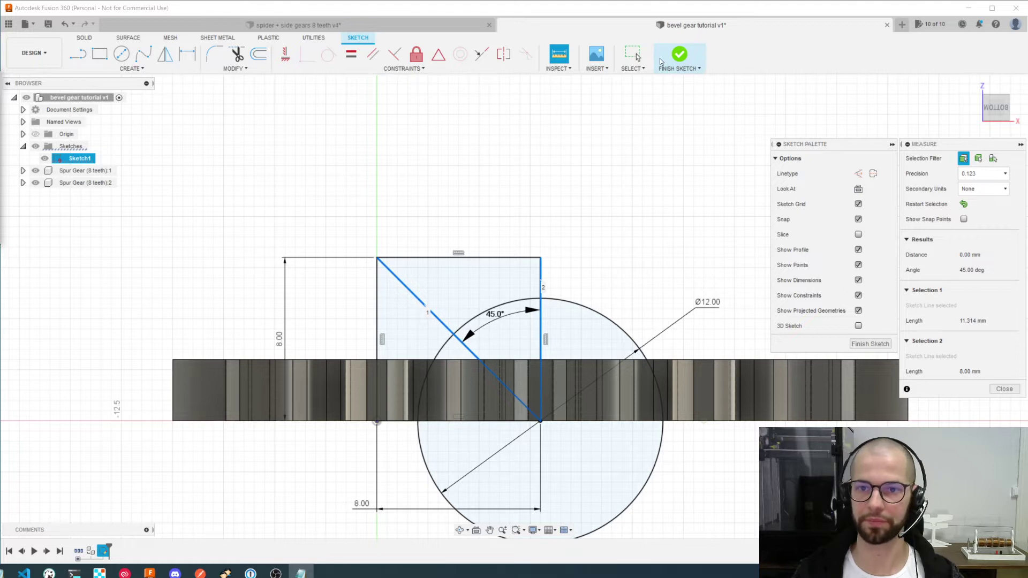
left_click(659, 60)
scroll(572, 368, "up", 2)
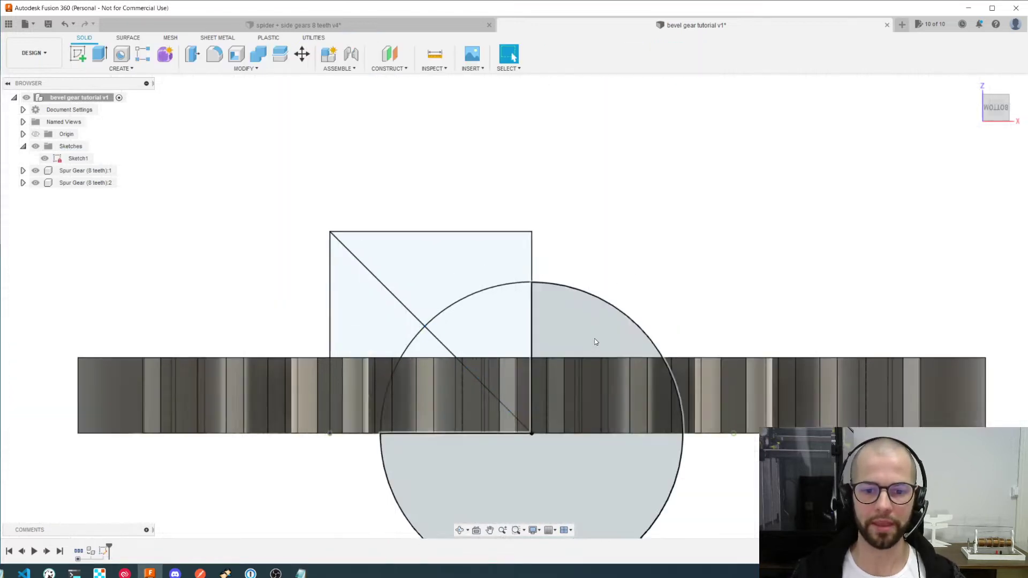
scroll(596, 343, "down", 3)
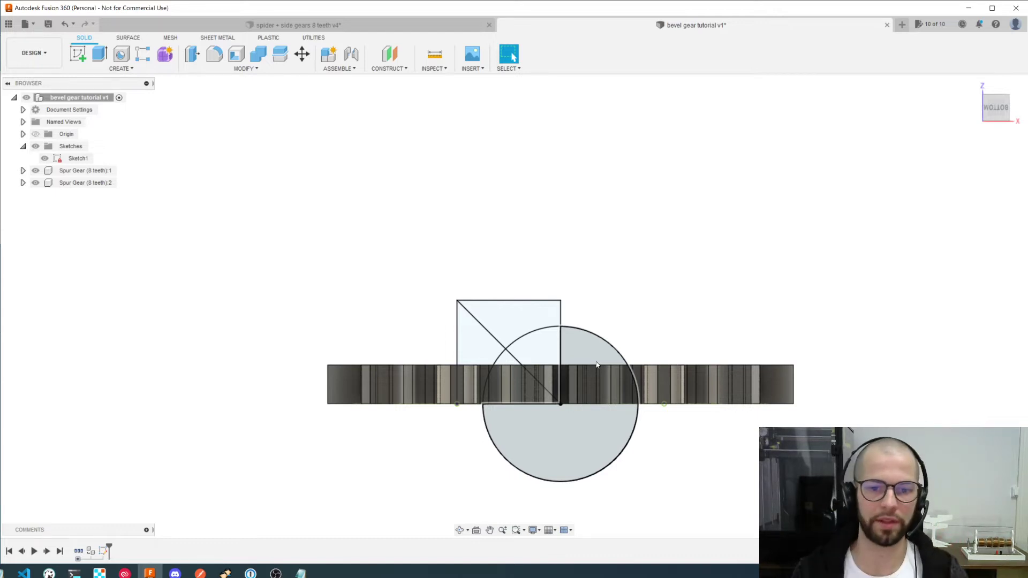
middle_click_drag(557, 339, 559, 358, "shift")
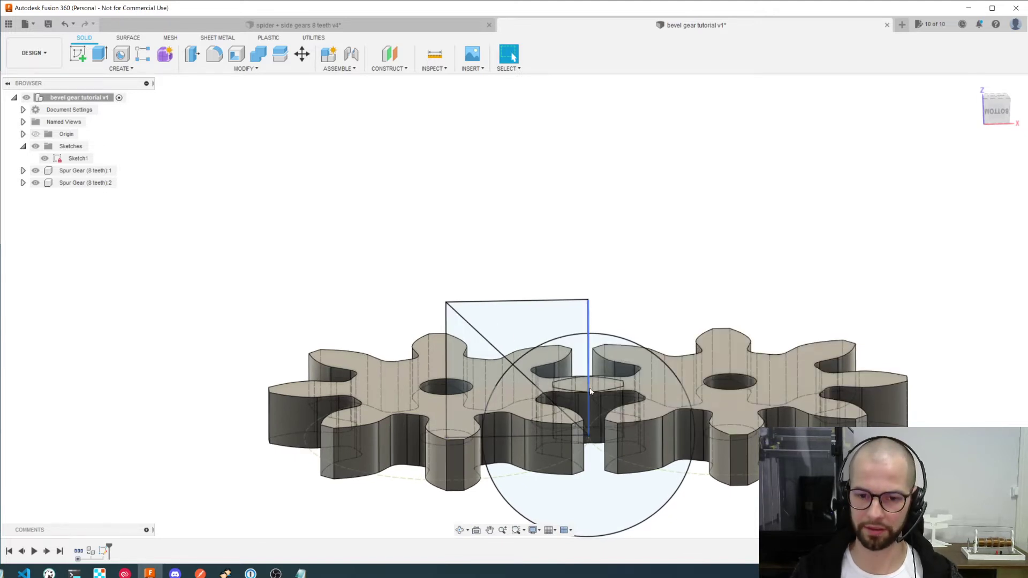
left_click(447, 303)
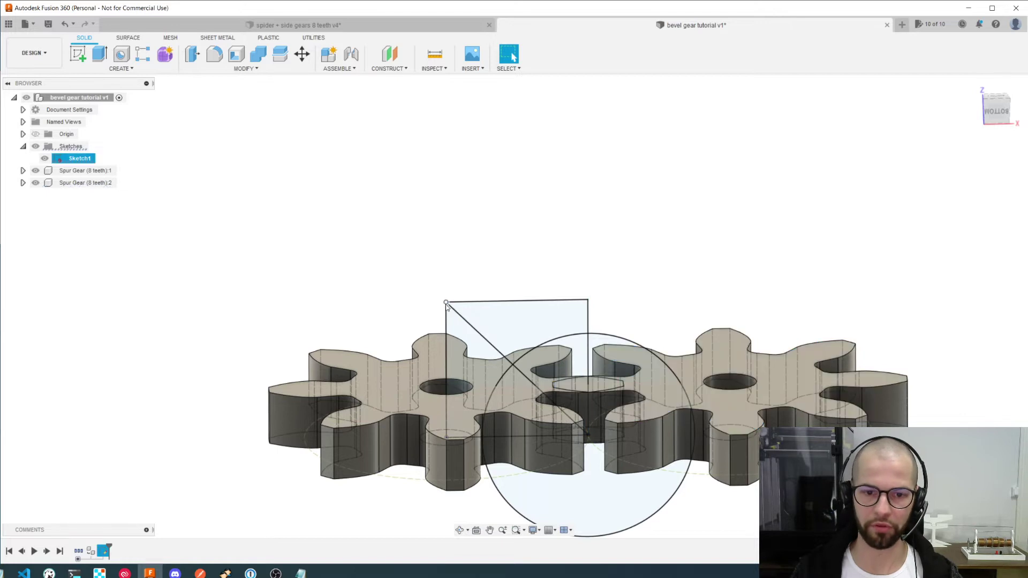
scroll(527, 201, "down", 3)
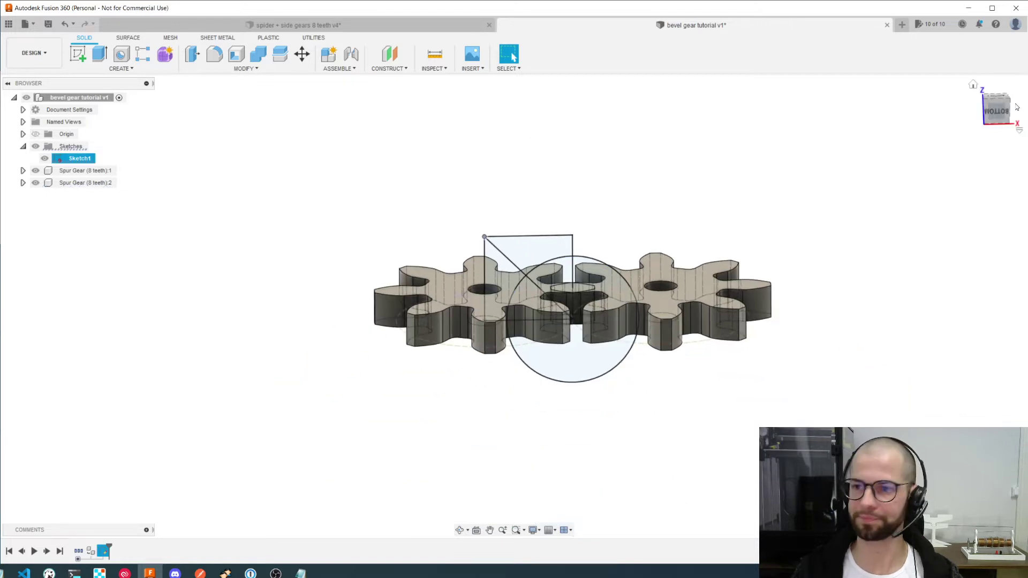
Select both spur gear components for a Move and set the pivot at the square's lower-right corner, the circle's centre
left_click(985, 122)
left_click(85, 170)
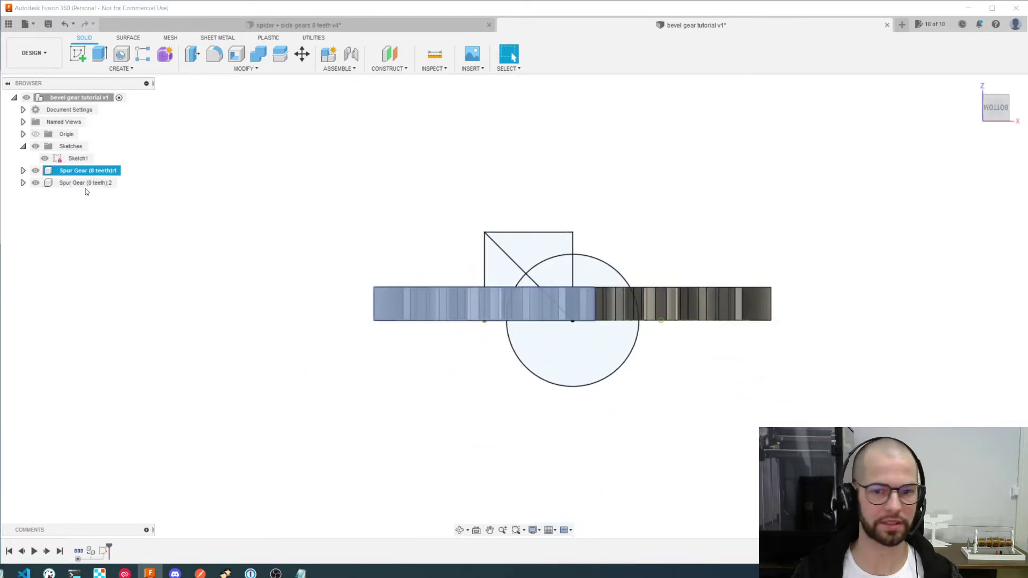
left_click(80, 182, "ctrl")
scroll(695, 305, "up", 3)
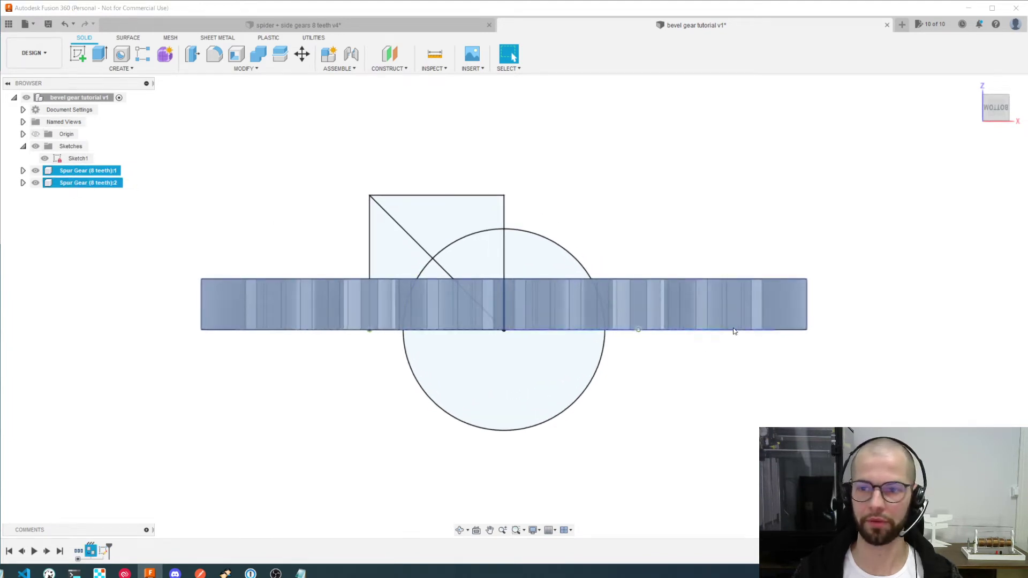
right_click(66, 172)
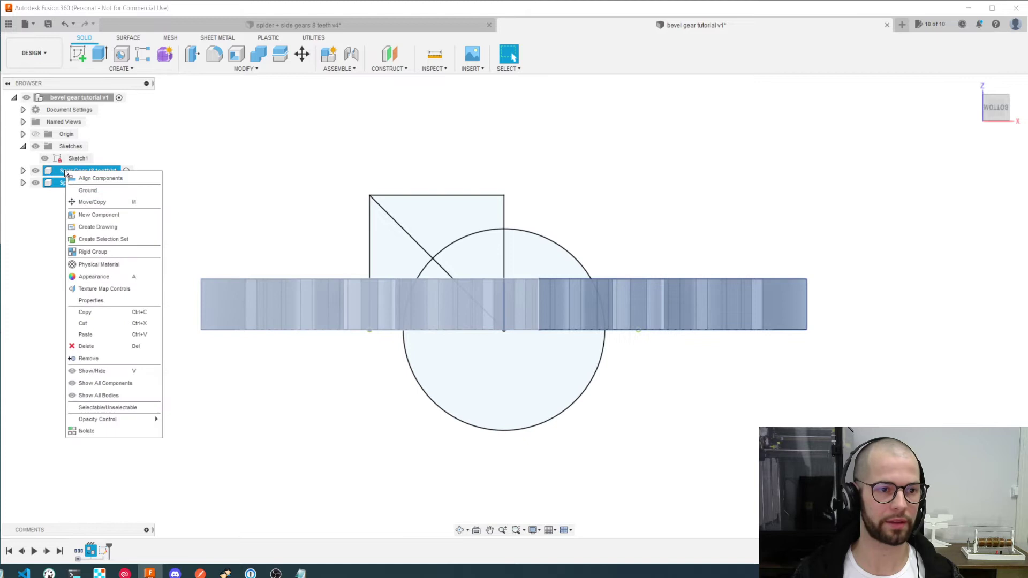
left_click(92, 202)
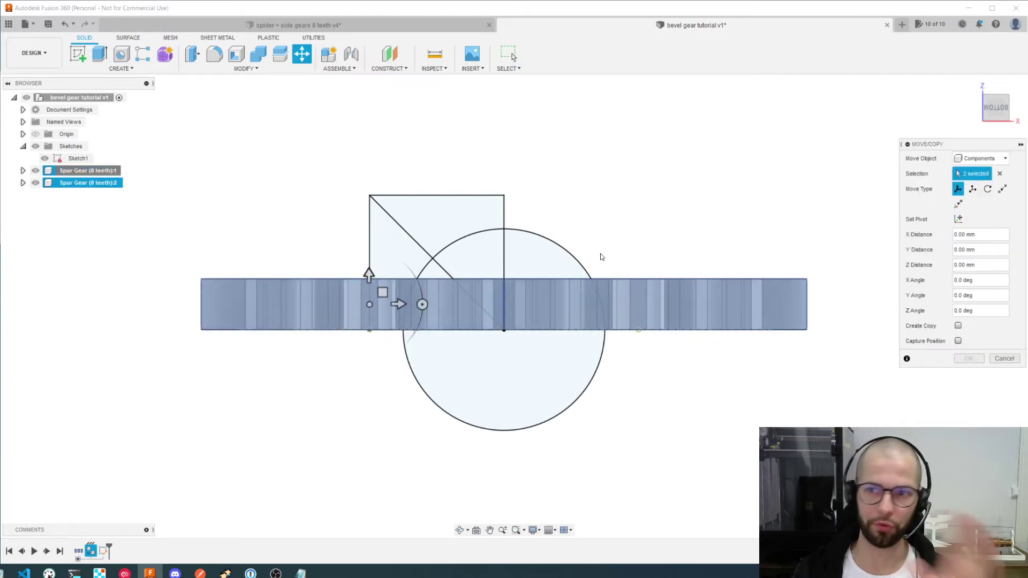
left_click(957, 219)
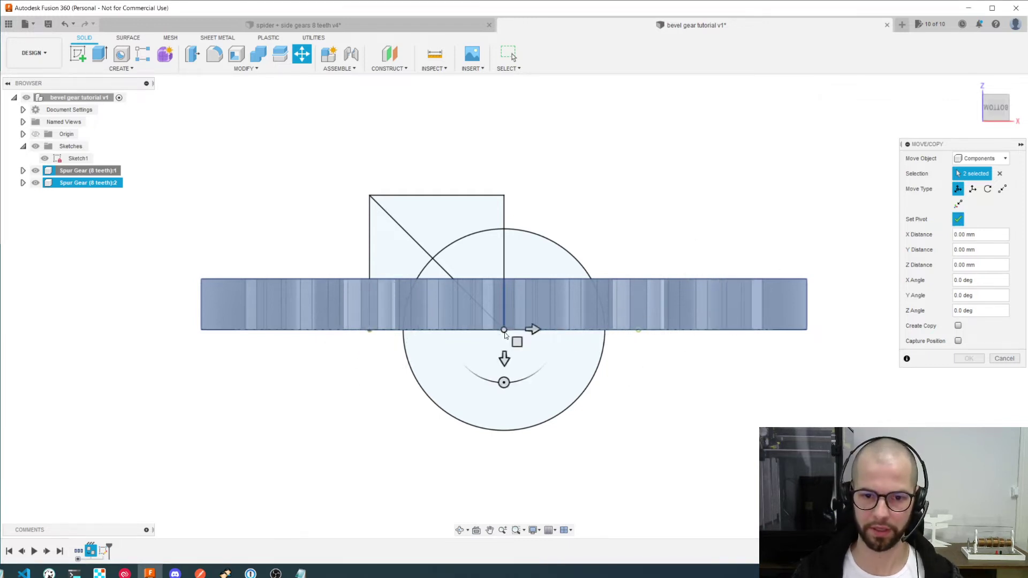
left_click(958, 220)
Rotate both spur gears together by a Z angle of -45 degrees around the pivot and apply the move
left_click_drag(503, 382, 551, 379)
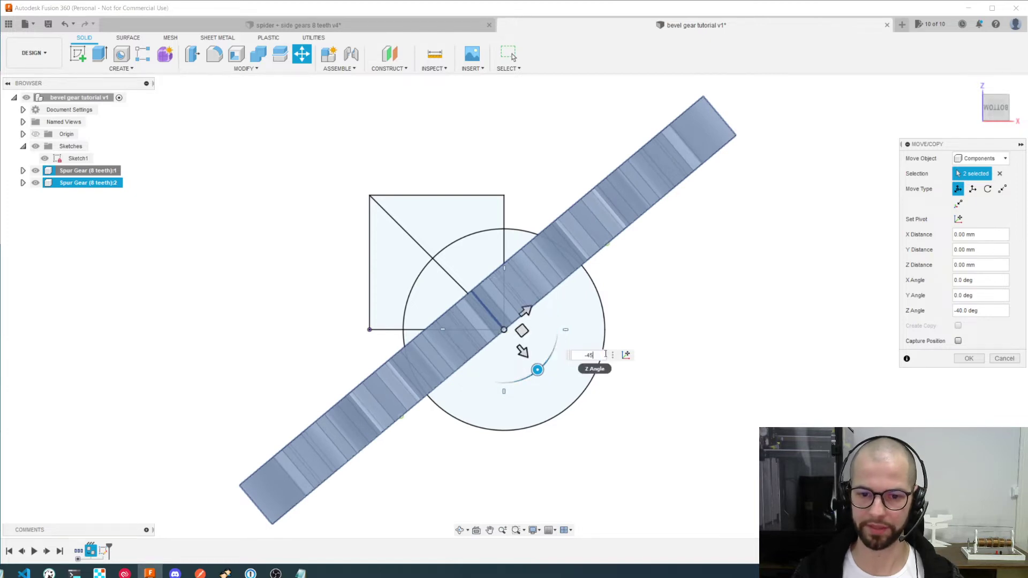
key("Return")
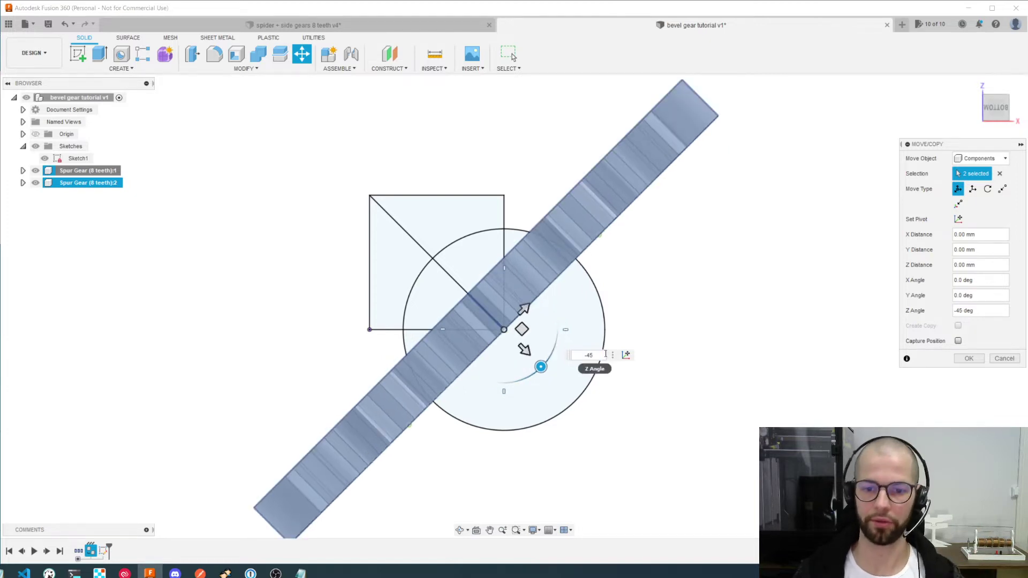
key("Return")
Examine the tilted gears from several angles in relation to the square, diagonal and circle of the construction sketch
middle_click_drag(562, 337, 600, 366, "shift")
scroll(540, 343, "up", 3)
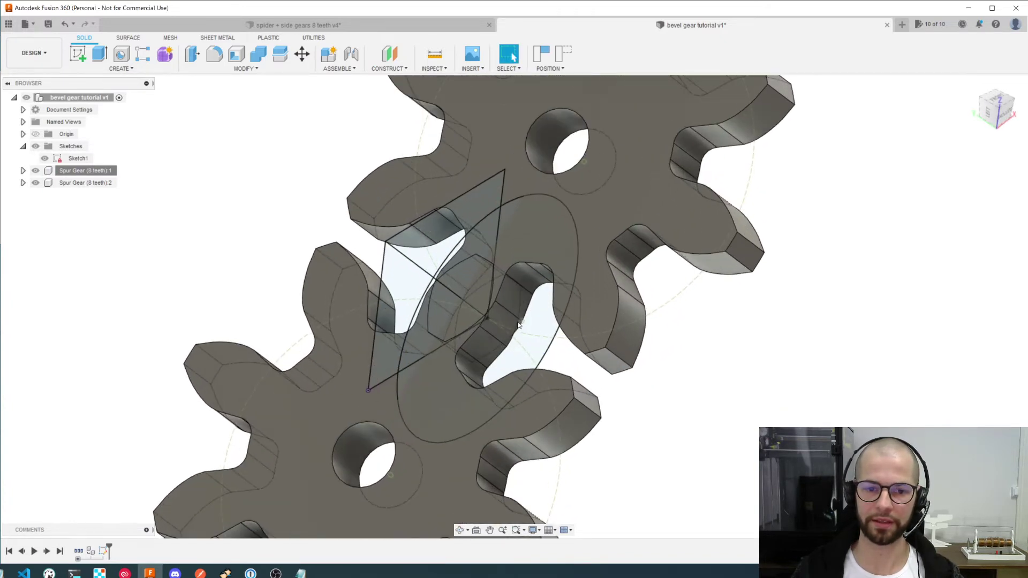
scroll(552, 337, "down", 3)
left_click(472, 443)
middle_click_drag(676, 426, 693, 431, "shift")
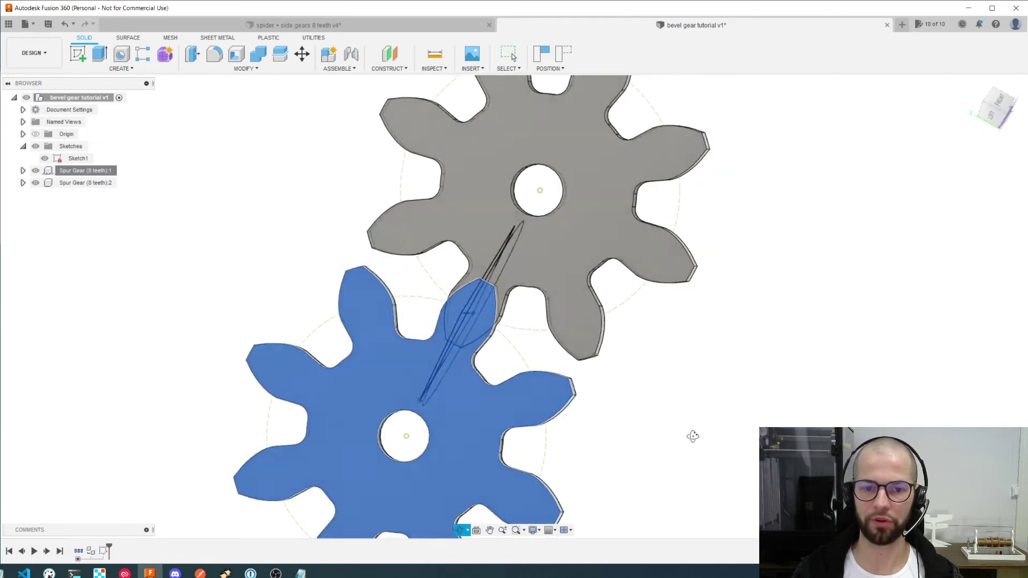
left_click(692, 436)
mouse_move(498, 343)
middle_mouse_down("shift")
mouse_move(474, 322)
mouse_move(669, 404)
mouse_move(640, 424)
mouse_move(660, 436)
mouse_move(651, 408)
mouse_move(668, 420)
middle_mouse_up("shift")
left_click(471, 320)
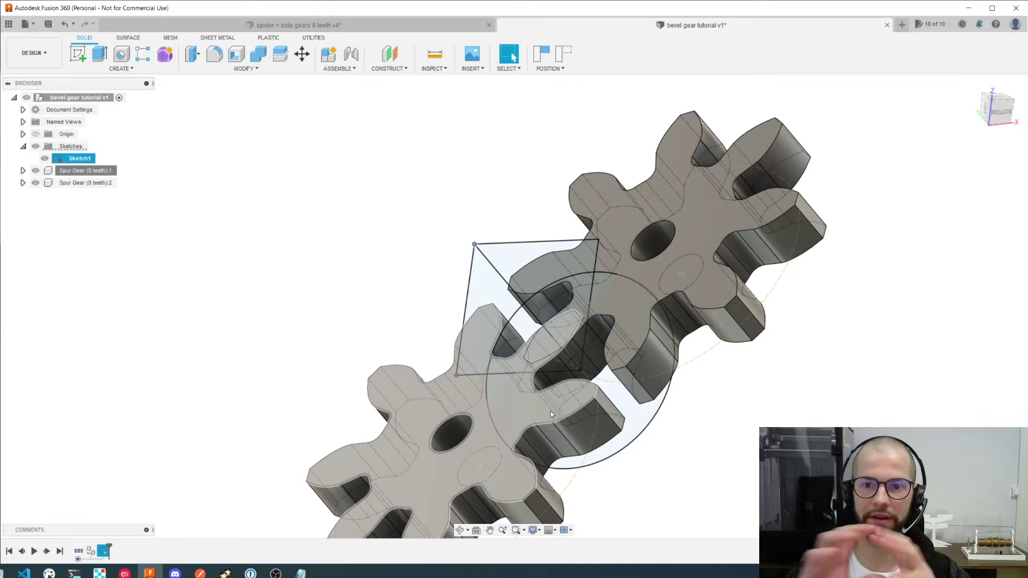
Expand both spur gear components in the browser and hide their bodies
left_click(23, 171)
left_click(23, 219)
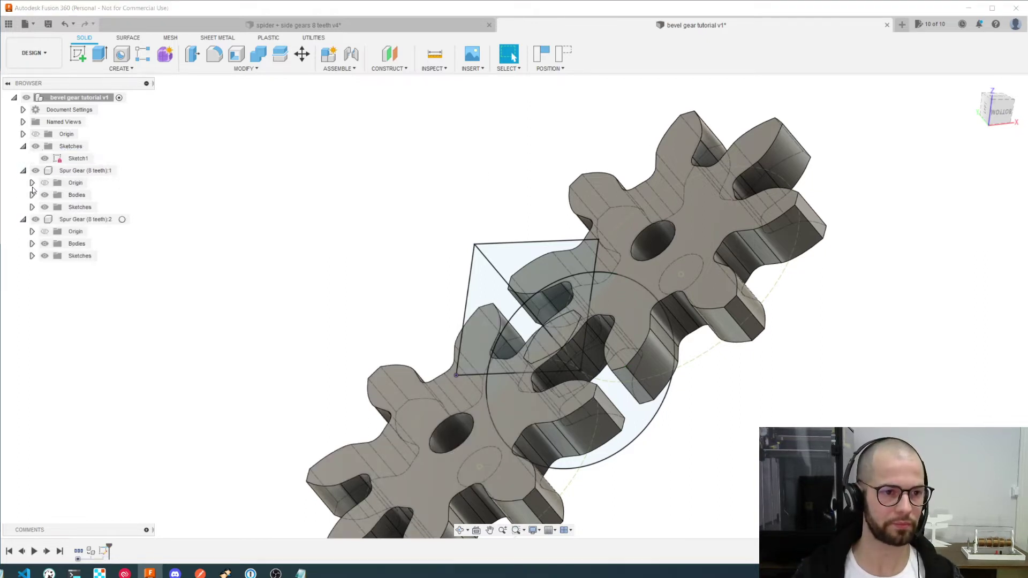
left_click(45, 195)
left_click(45, 243)
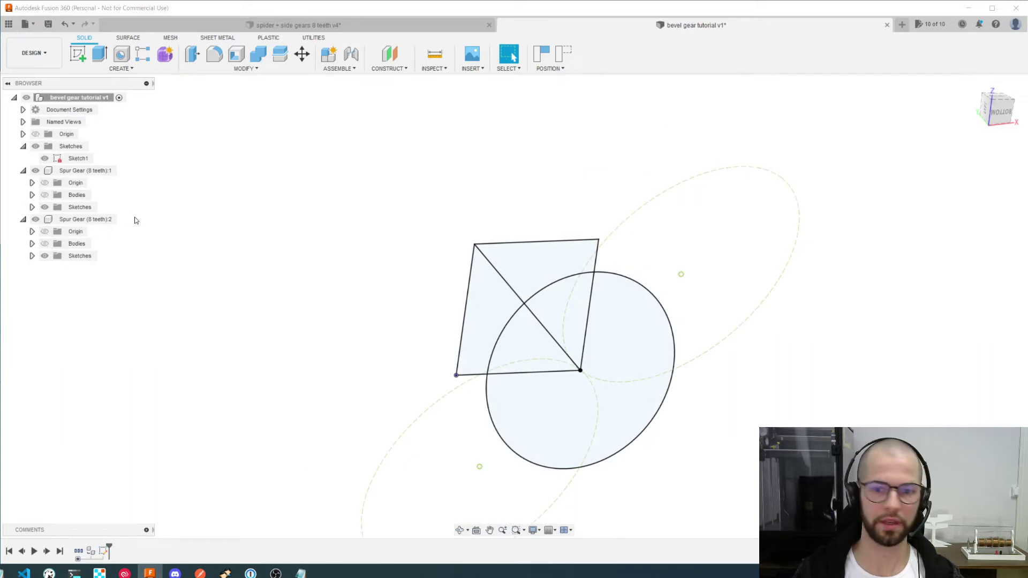
left_click(45, 196)
left_click(45, 195)
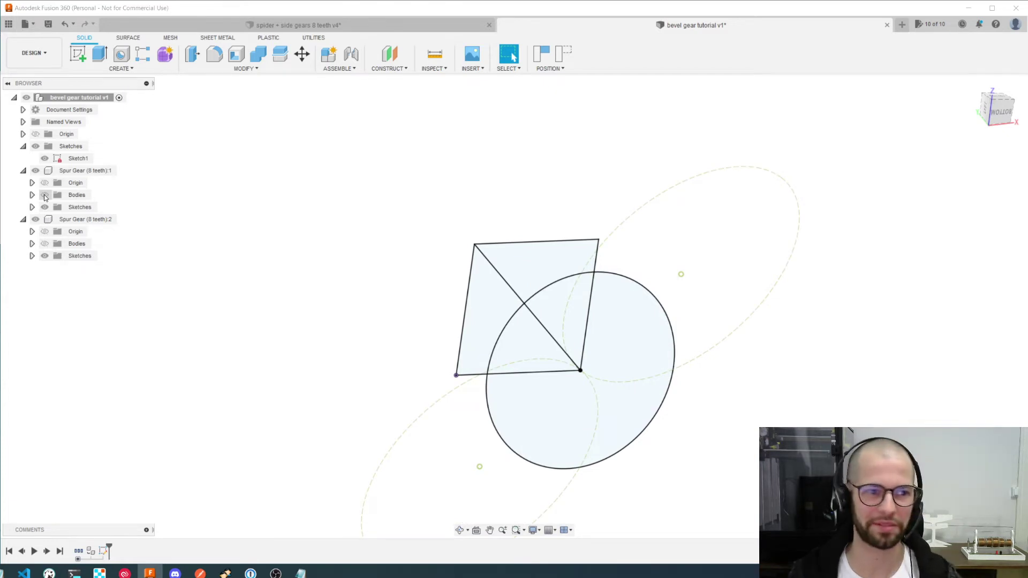
left_click(44, 196)
left_click(44, 196)
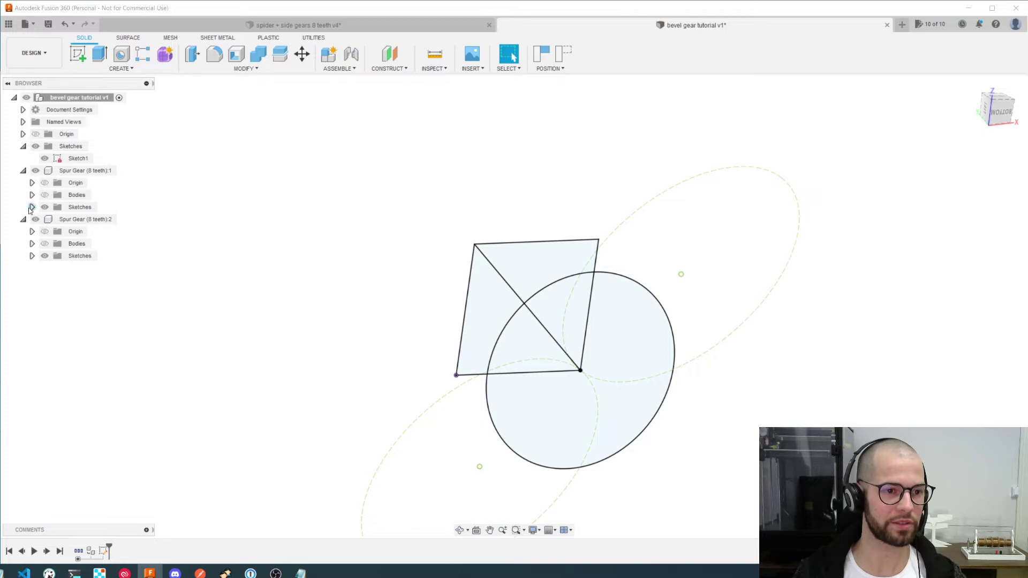
Show the gears' tooth profile Sketch2, expand the sketches of both components and turn the gear bodies back on
left_click(32, 207)
left_click(53, 231)
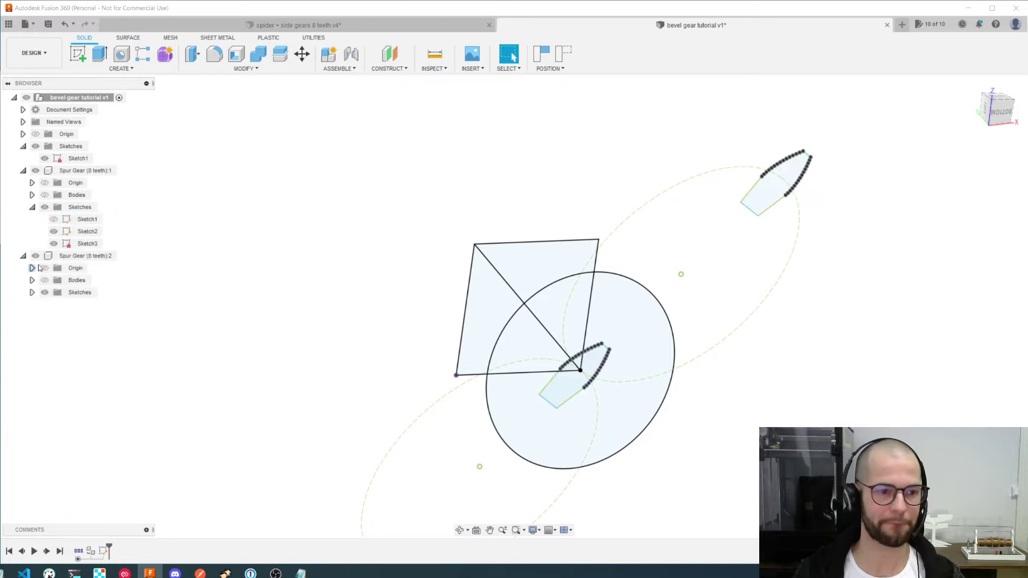
left_click(31, 280)
left_click(32, 279)
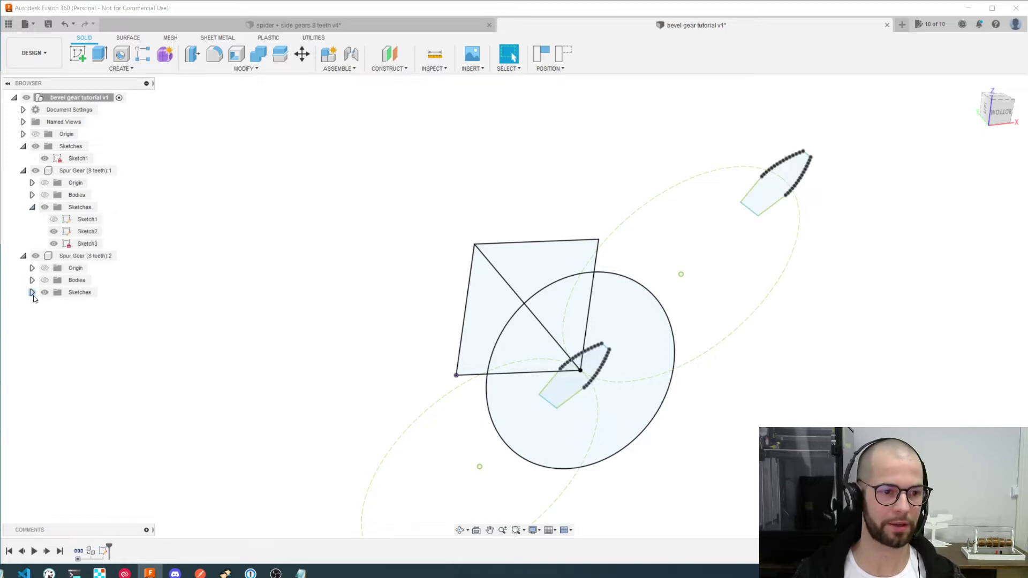
left_click(32, 292)
left_click(53, 219)
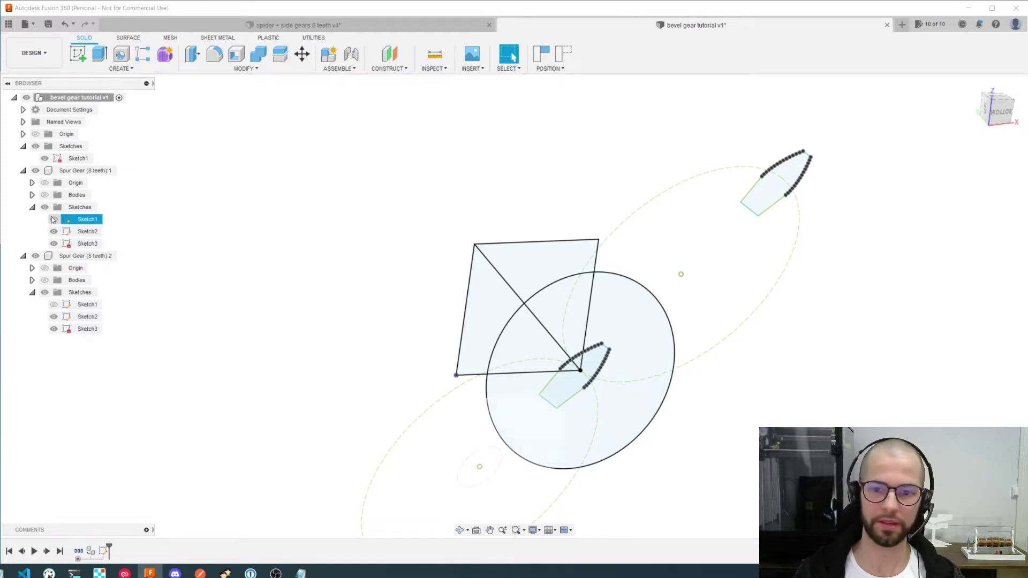
left_click(45, 280)
Examine how the tooth profile sketches of the two gears overlap where the gears meet at the circle's centre
middle_click_drag(262, 300, 263, 310, "shift")
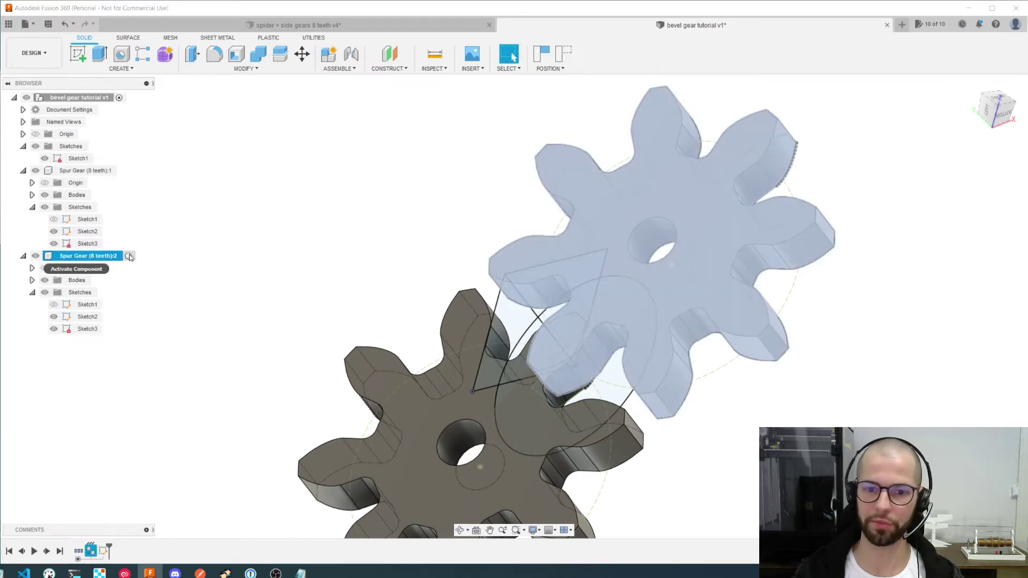
left_click(94, 256)
middle_click_drag(305, 256, 216, 203, "shift")
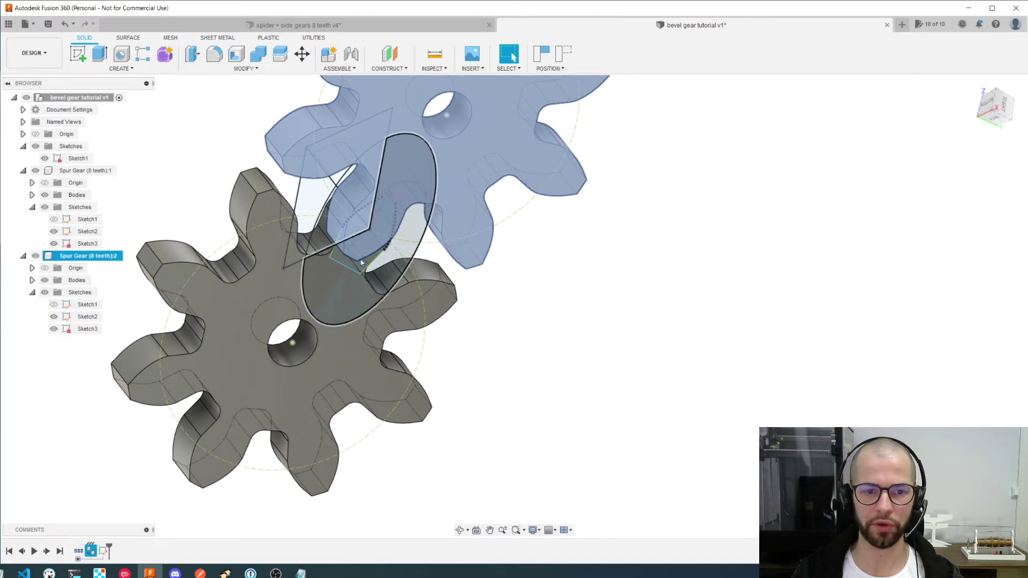
scroll(303, 244, "up", 2)
scroll(303, 244, "up", 2)
left_click(385, 236)
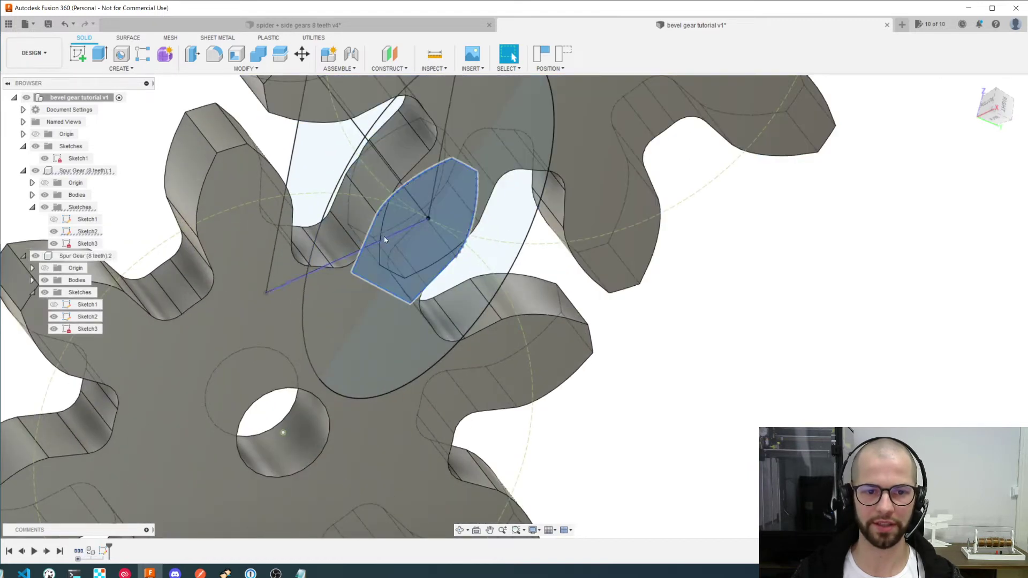
scroll(416, 257, "down", 3)
mouse_move(415, 257)
middle_mouse_down("shift")
mouse_move(445, 259)
mouse_move(535, 308)
mouse_move(475, 287)
mouse_move(715, 321)
mouse_move(553, 296)
mouse_move(615, 322)
mouse_move(530, 316)
mouse_move(460, 192)
mouse_move(649, 271)
mouse_move(637, 275)
mouse_move(666, 291)
mouse_move(525, 369)
mouse_move(542, 235)
mouse_move(569, 175)
middle_mouse_up("shift")
left_click(542, 331)
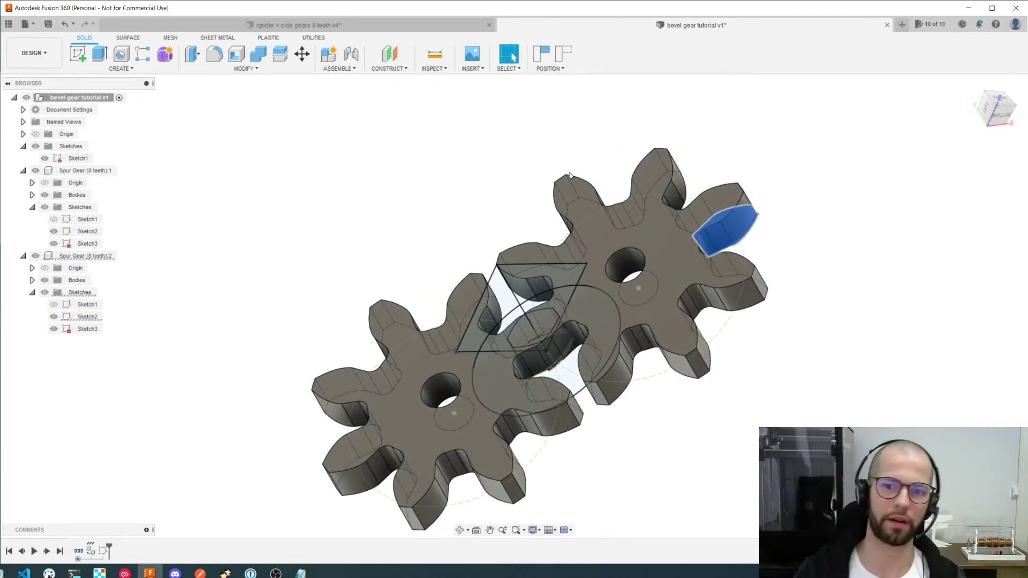
Rotate the second spur gear component about its own axis until its tooth profile sketch overlaps the first gear's at the circle's centre
scroll(616, 369, "up", 5)
middle_click_drag(637, 382, 392, 285, "shift")
left_click(97, 257)
right_click(98, 258)
left_click(127, 283)
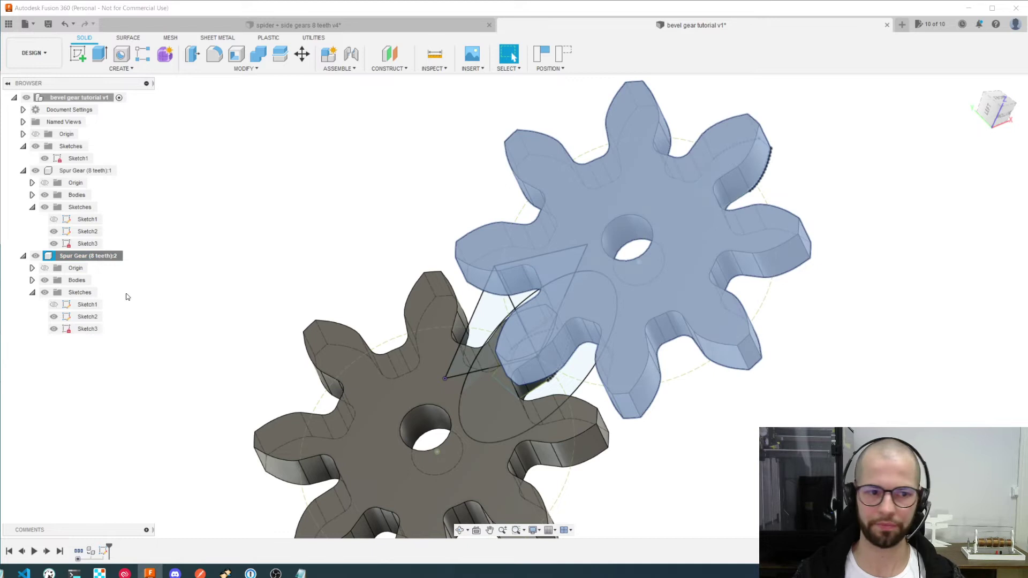
right_click(87, 252)
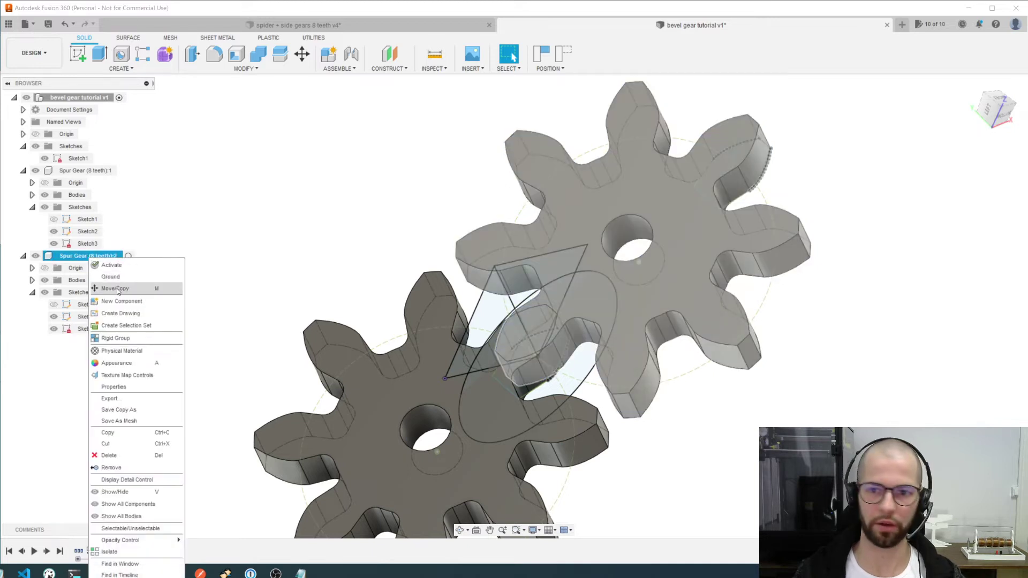
key("Escape")
double_click(98, 256)
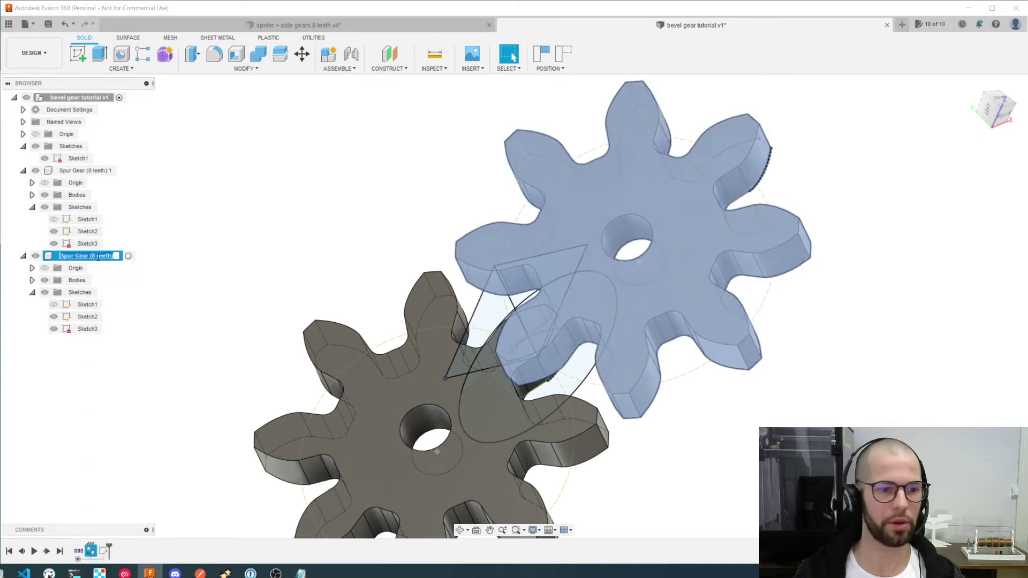
right_click(60, 255)
left_click(93, 288)
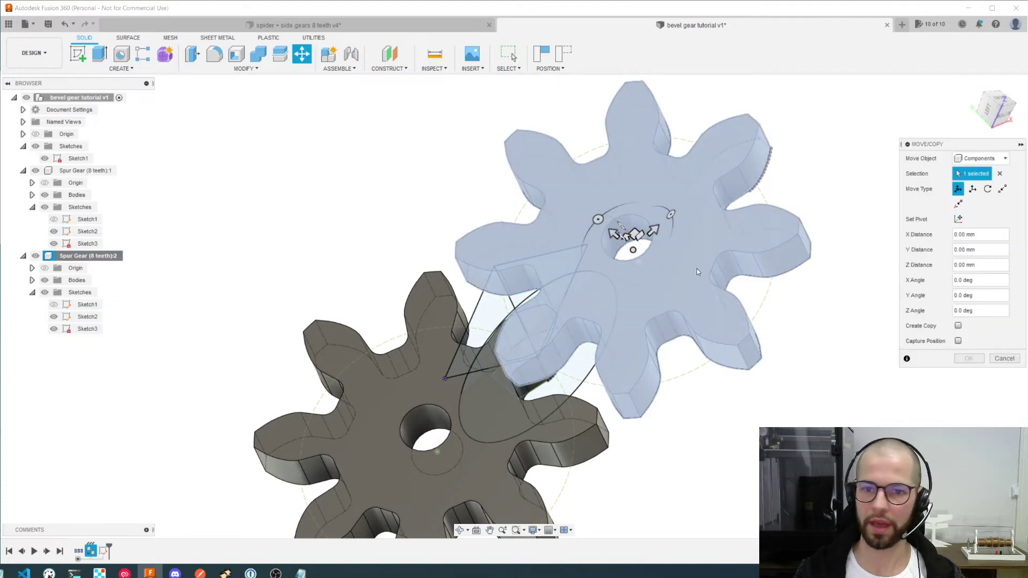
middle_click_drag(695, 285, 697, 278, "shift")
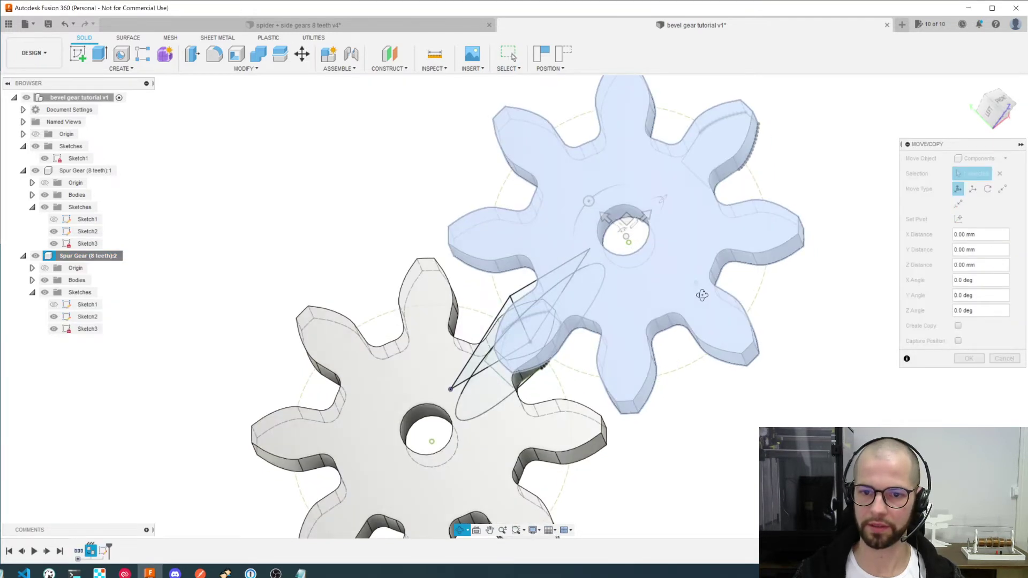
left_click_drag(617, 208, 692, 299)
left_click(972, 359)
Hide the bodies of both spur gear components, keeping their sketches on
middle_click_drag(704, 383, 743, 414, "shift")
left_click_drag(743, 413, 738, 412)
middle_click_drag(739, 412, 739, 415, "shift")
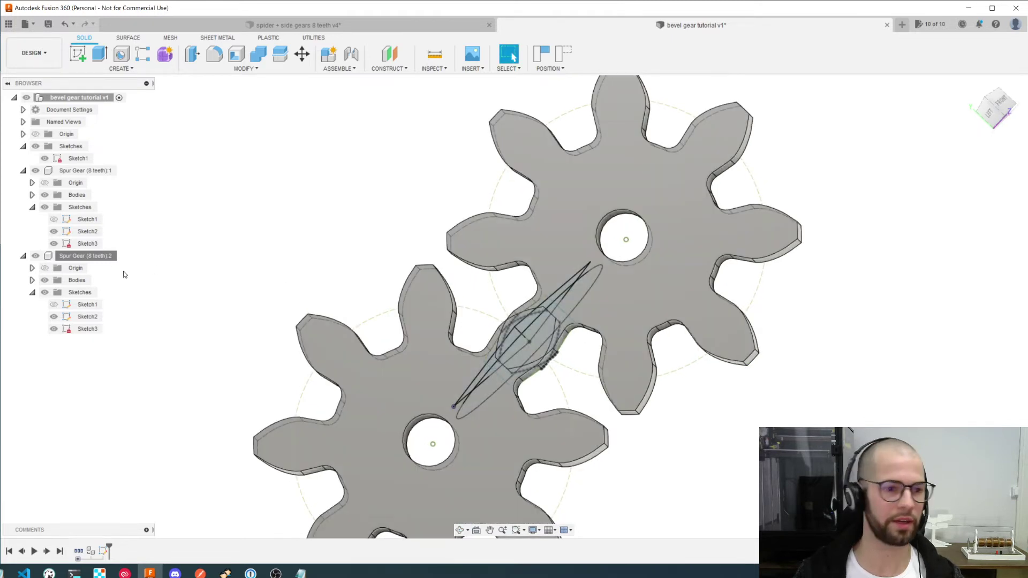
middle_click_drag(505, 346, 486, 336, "shift")
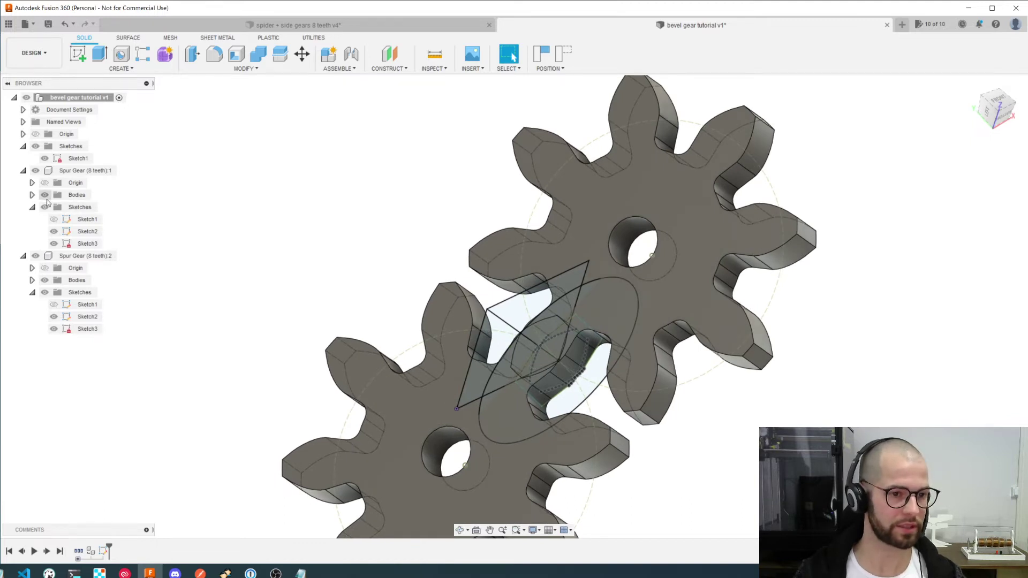
left_click(45, 196)
Examine the two overlapping tooth profiles at the circle's centre together with the circle and square of the construction sketch
middle_click_drag(605, 444, 592, 421, "shift")
left_click(571, 351)
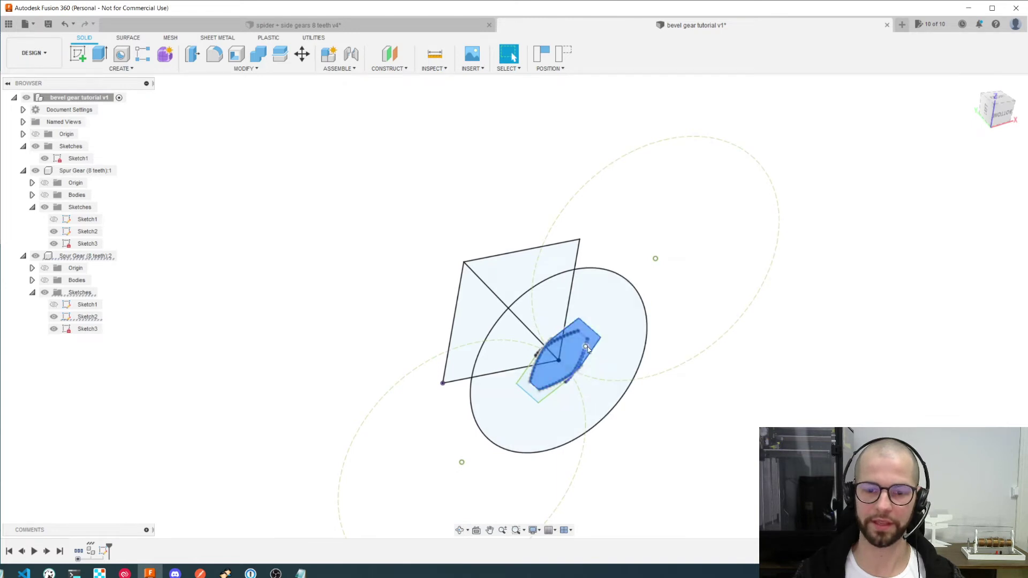
scroll(526, 384, "up", 2)
left_click(526, 383)
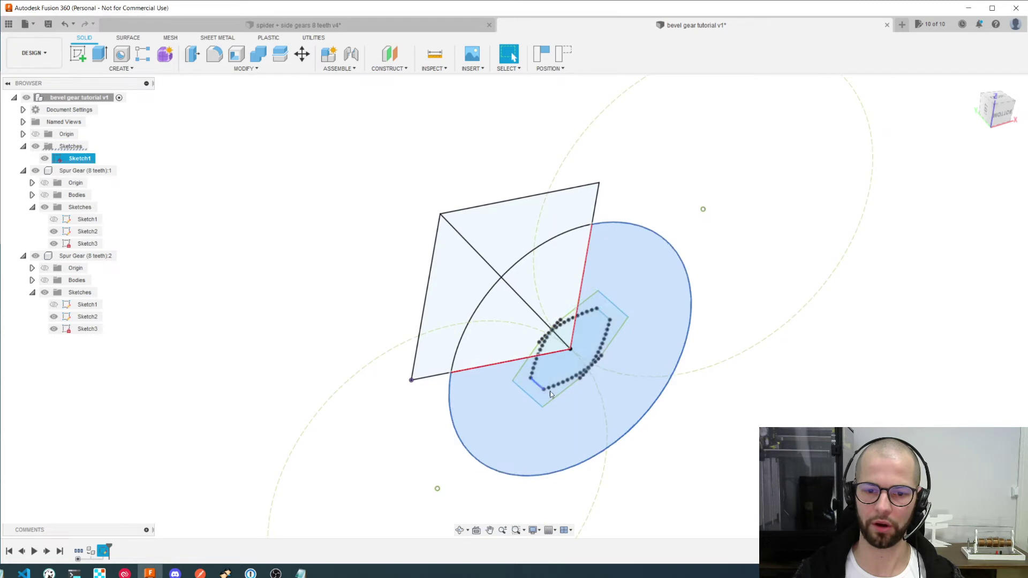
scroll(580, 407, "down", 1)
left_click(740, 464)
left_click(533, 384)
middle_click_drag(666, 429, 614, 416, "shift")
left_click(691, 448)
middle_click_drag(599, 379, 641, 417, "shift")
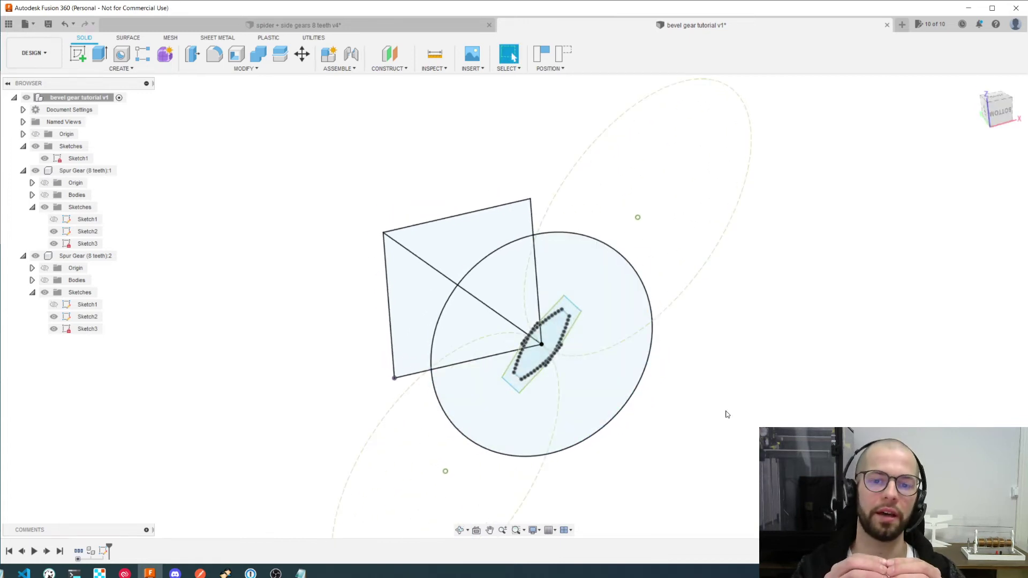
Loft the first gear's tooth profile to the square's corner opposite the circle's centre as a new body, capturing the component positions
scroll(700, 383, "up", 2)
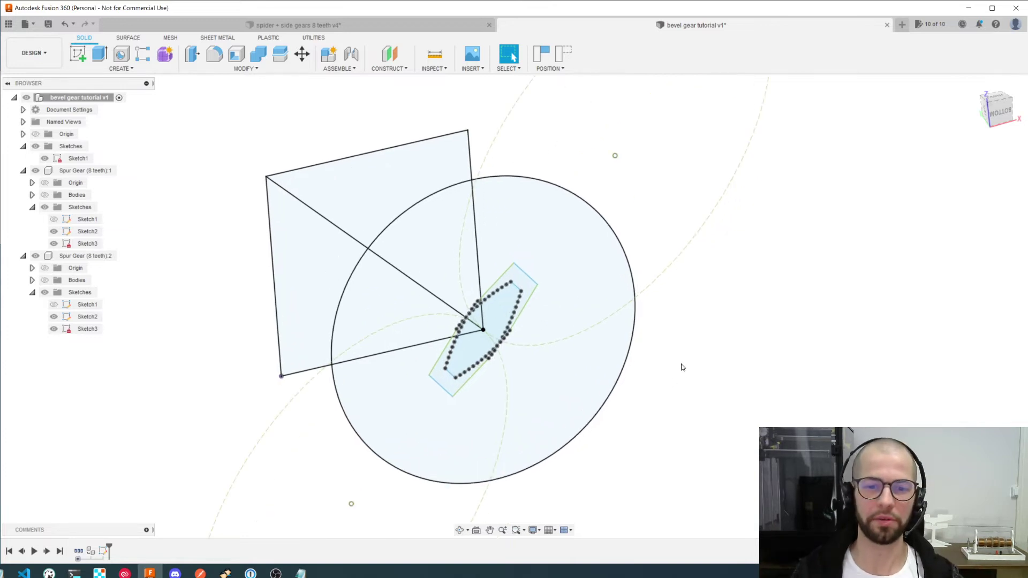
left_click(507, 306)
middle_click_drag(851, 365, 922, 347)
scroll(798, 365, "down", 2)
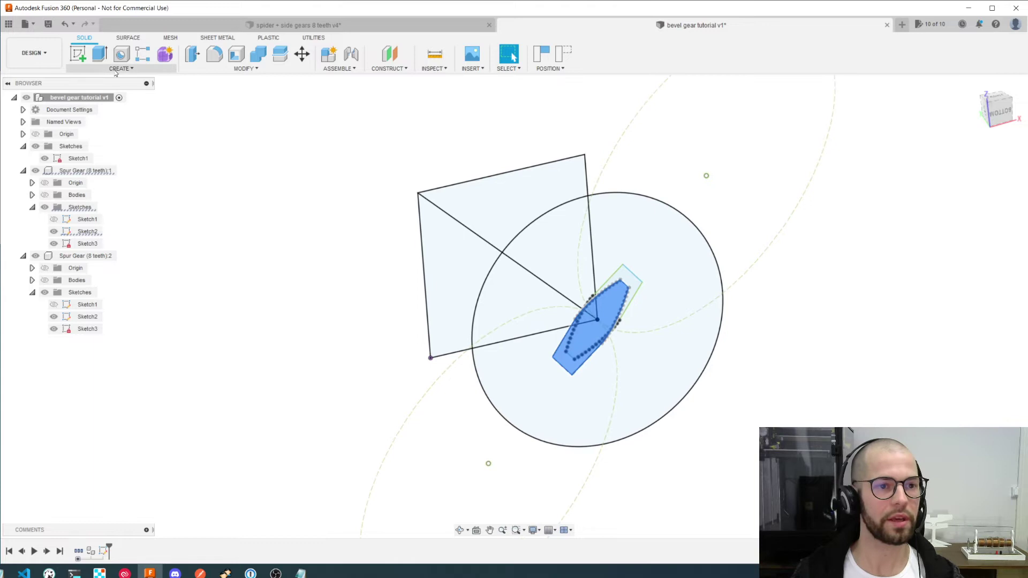
left_click(114, 70)
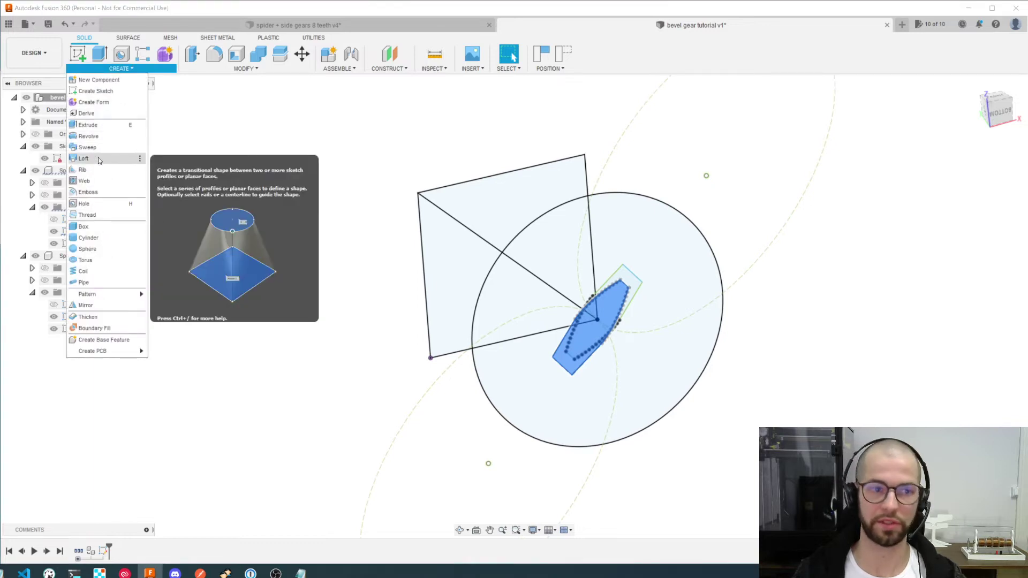
left_click(84, 159)
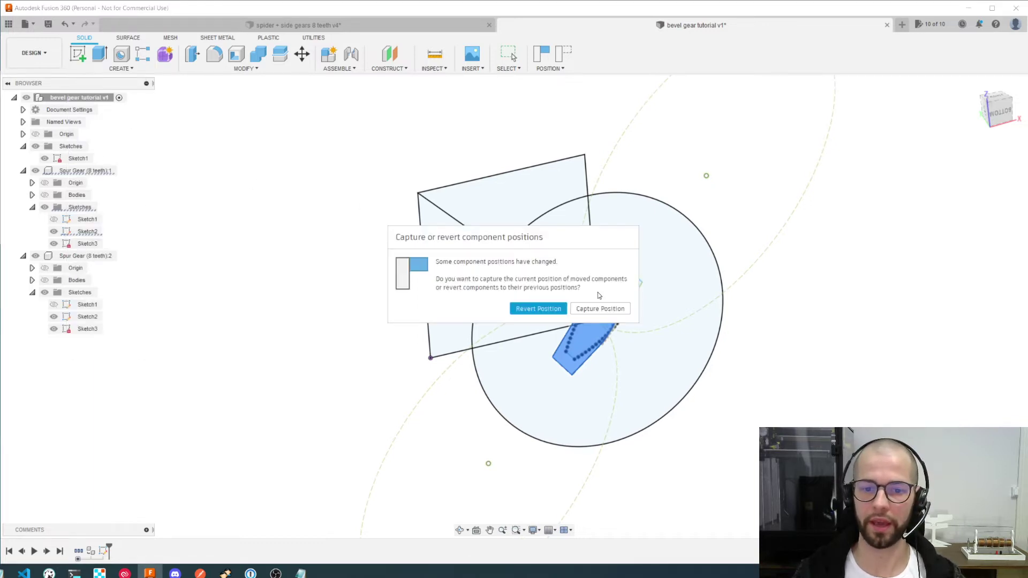
left_click(599, 308)
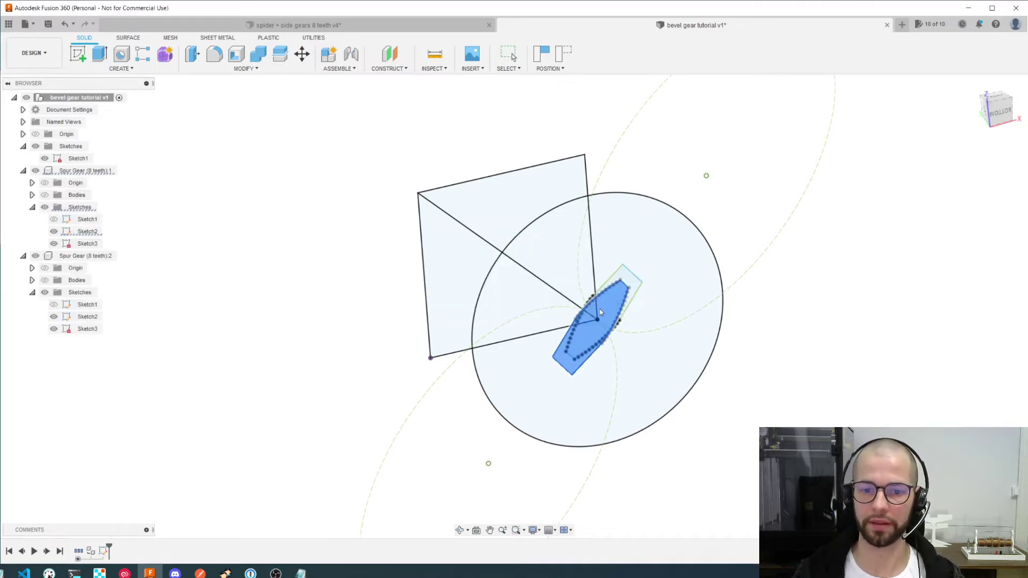
left_click(418, 193)
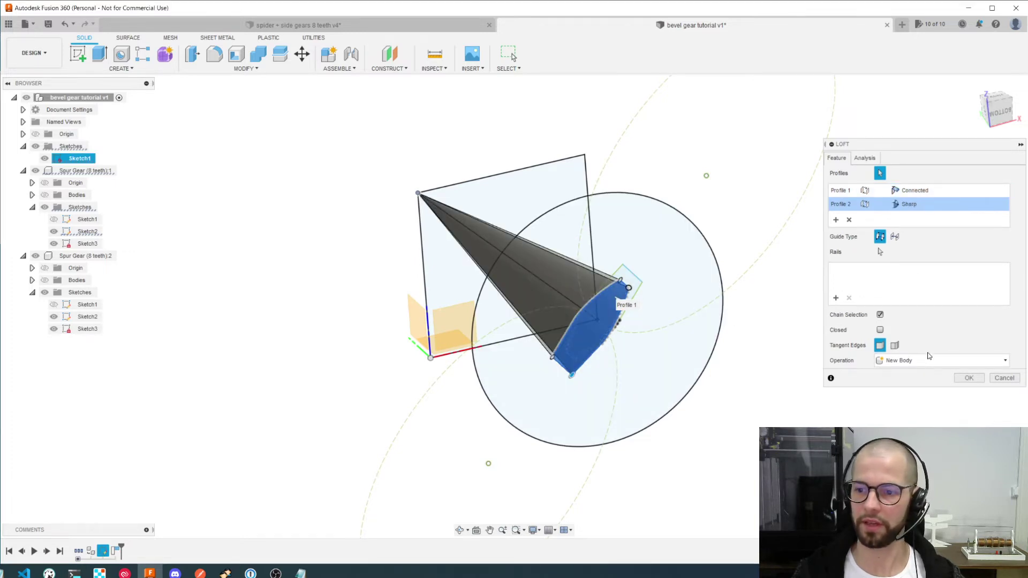
left_click(971, 378)
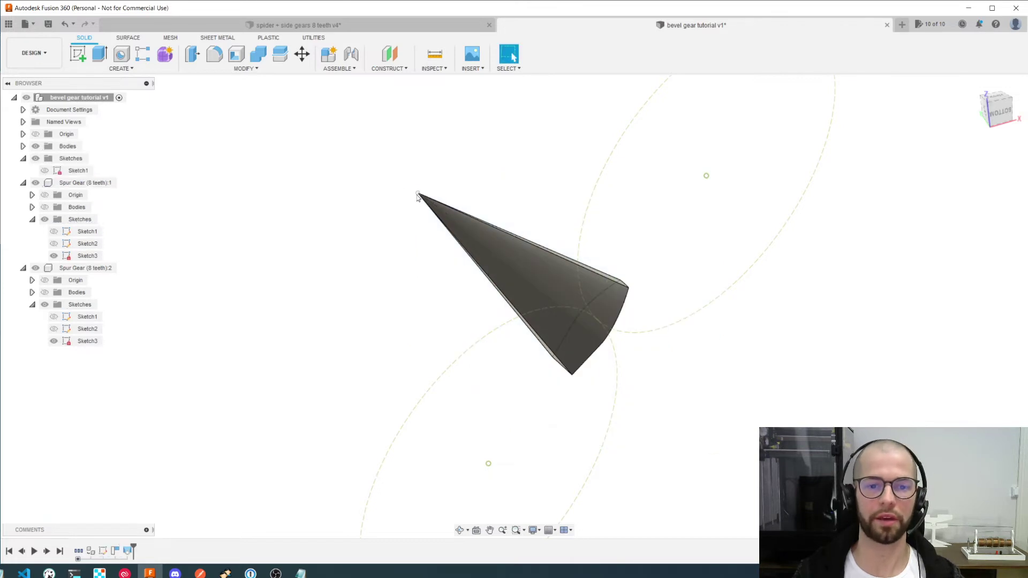
Turn the gears' tooth profile Sketch2 back on
left_click(516, 264)
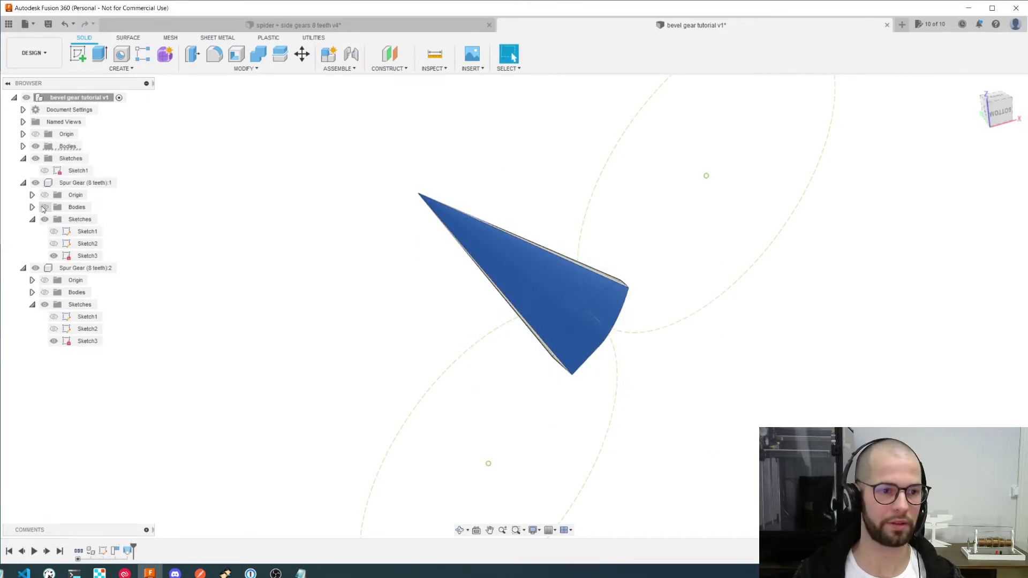
left_click(44, 208)
left_click(45, 207)
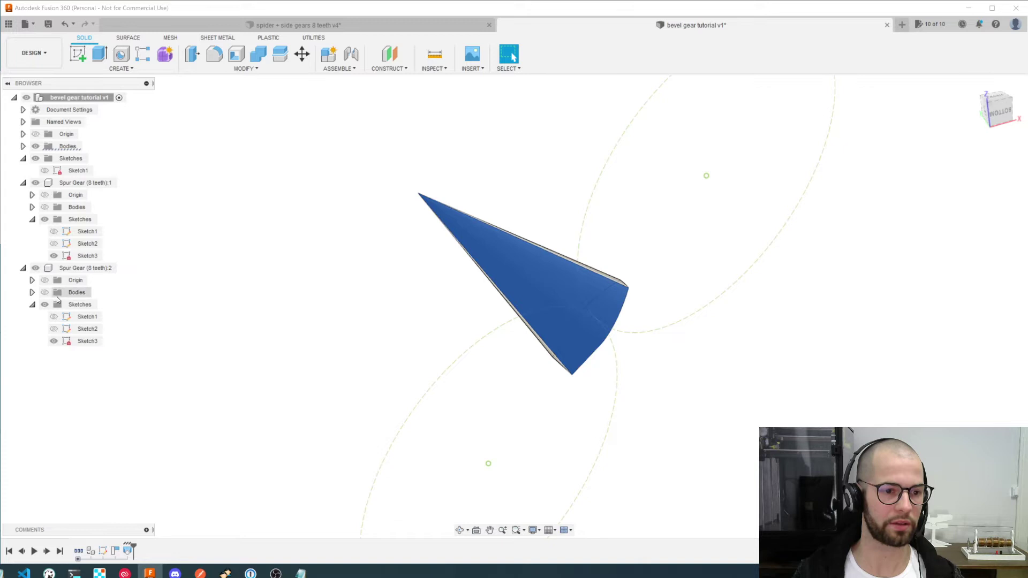
left_click(54, 328)
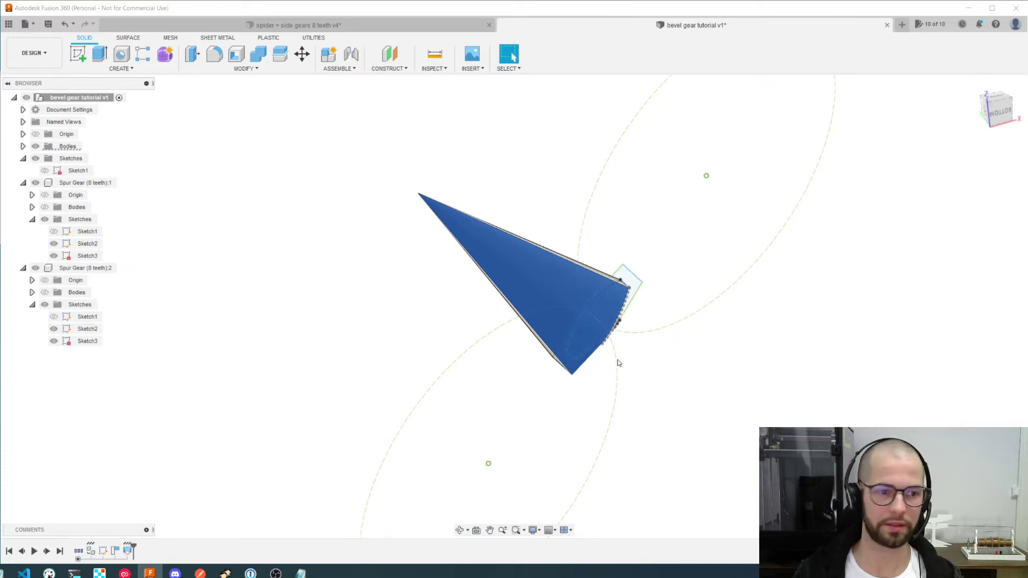
Show the construction Sketch1 and loft the second gear's tooth profile to the same square corner as a new body
left_click(636, 286)
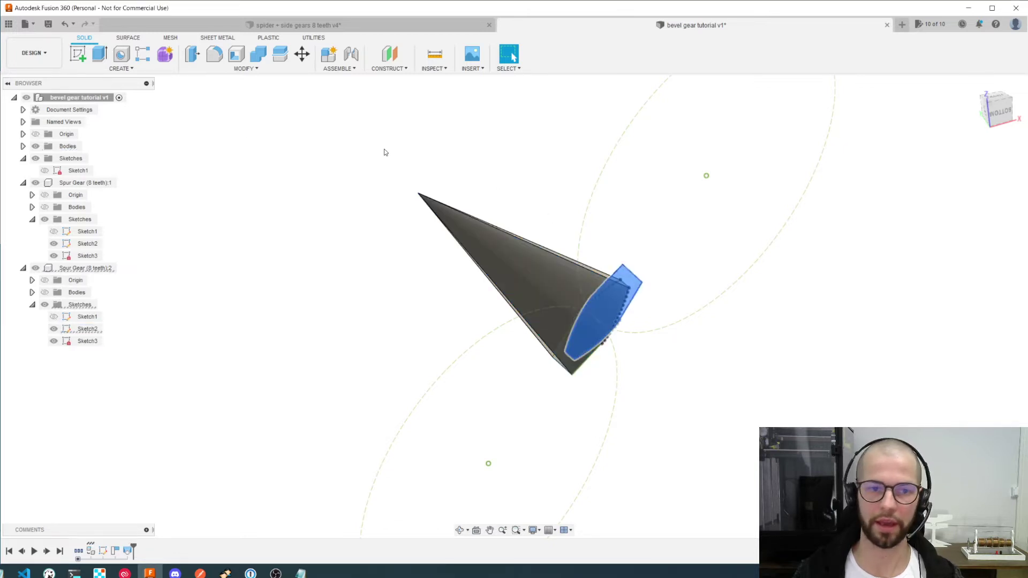
left_click(130, 70)
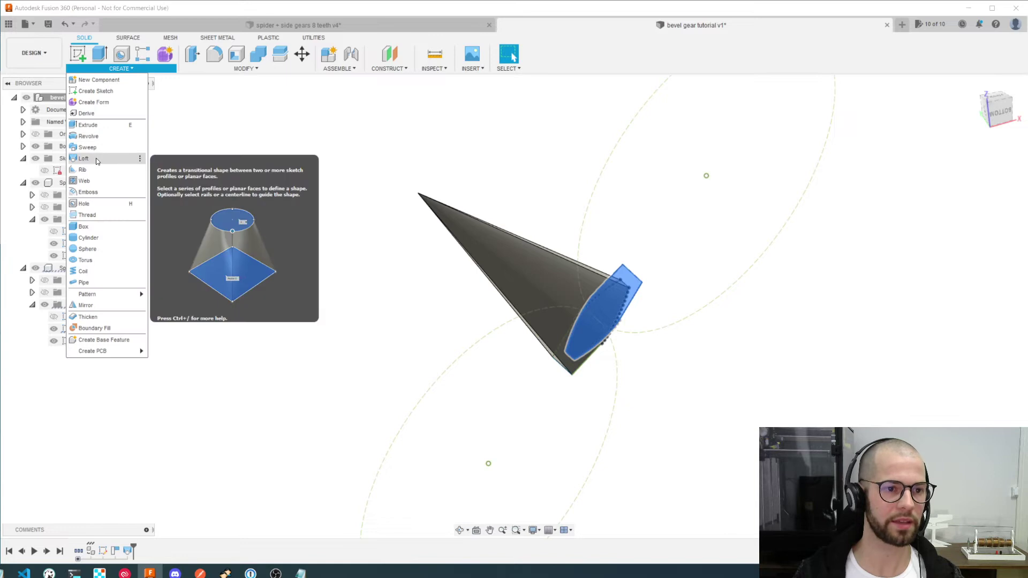
key("Escape")
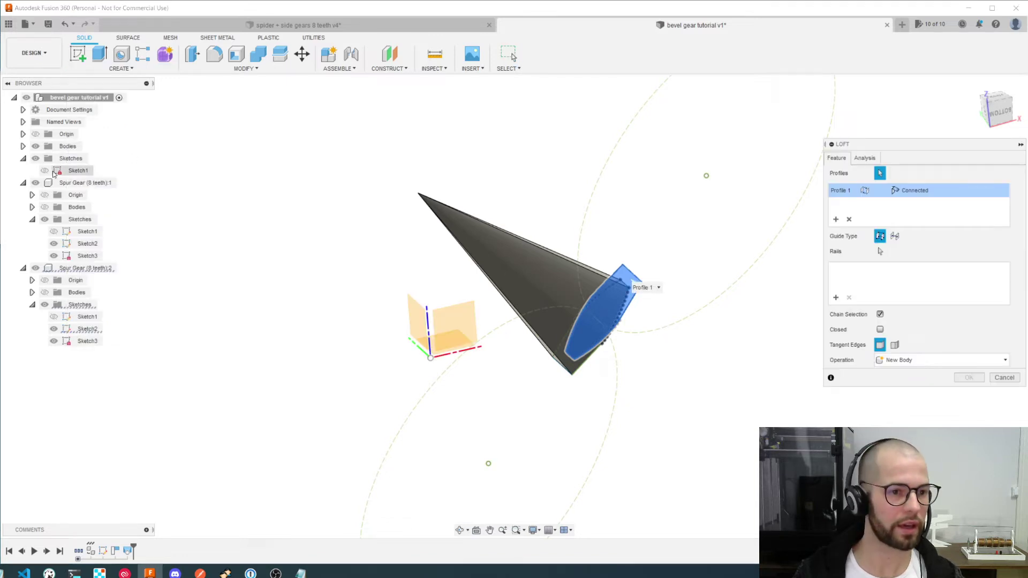
left_click(46, 172)
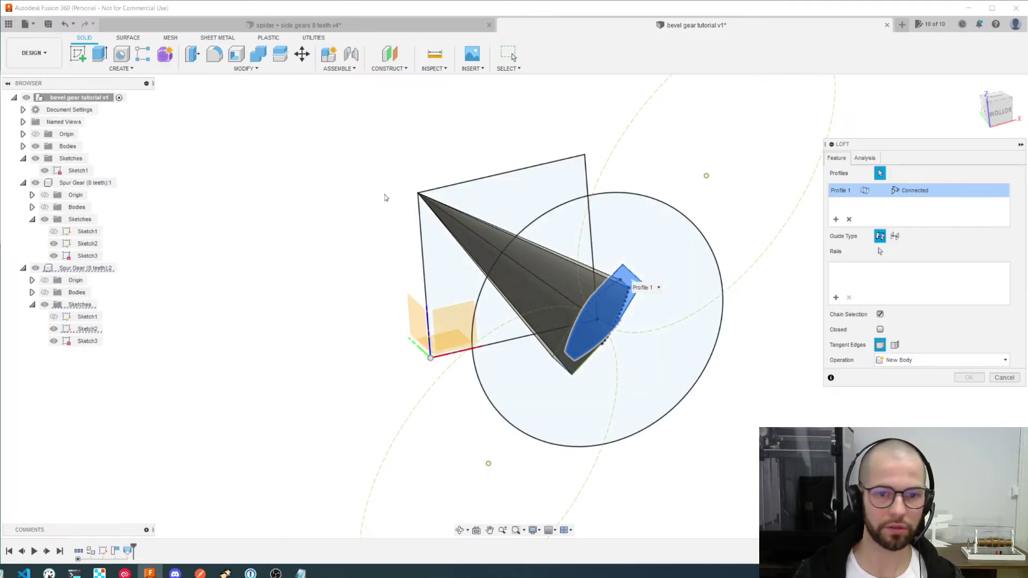
left_click(418, 193)
left_click(909, 360)
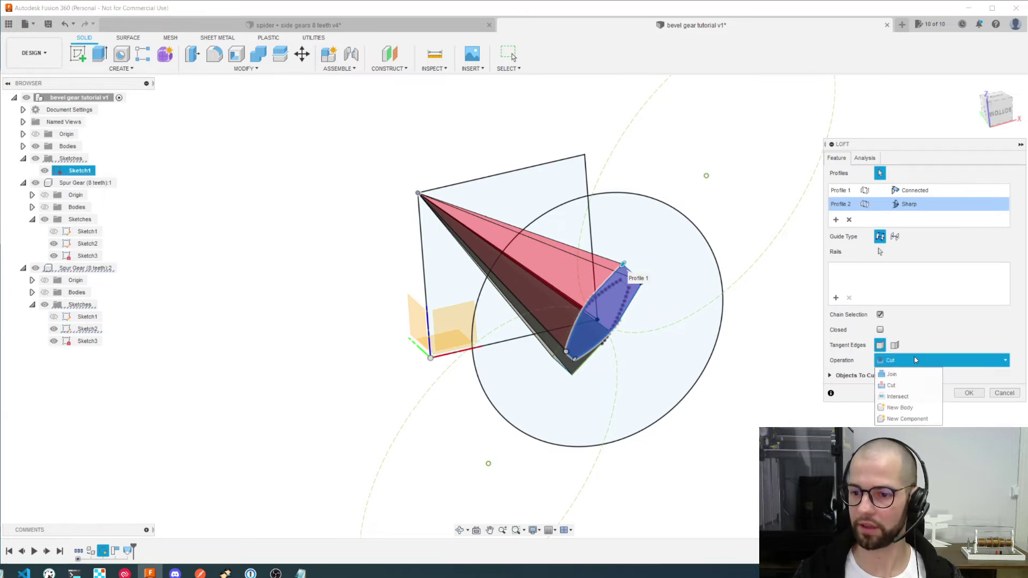
left_click(904, 407)
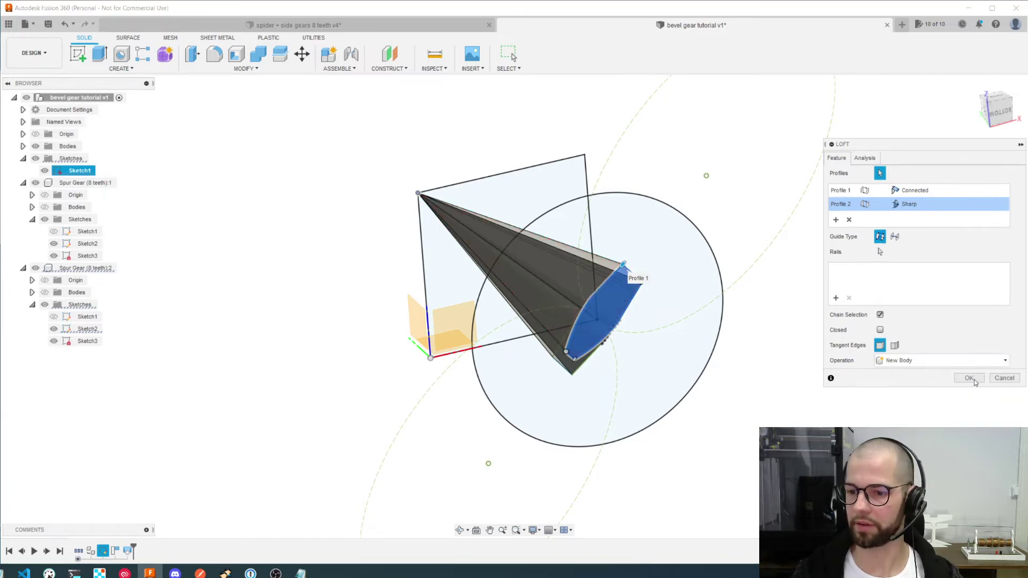
left_click(969, 379)
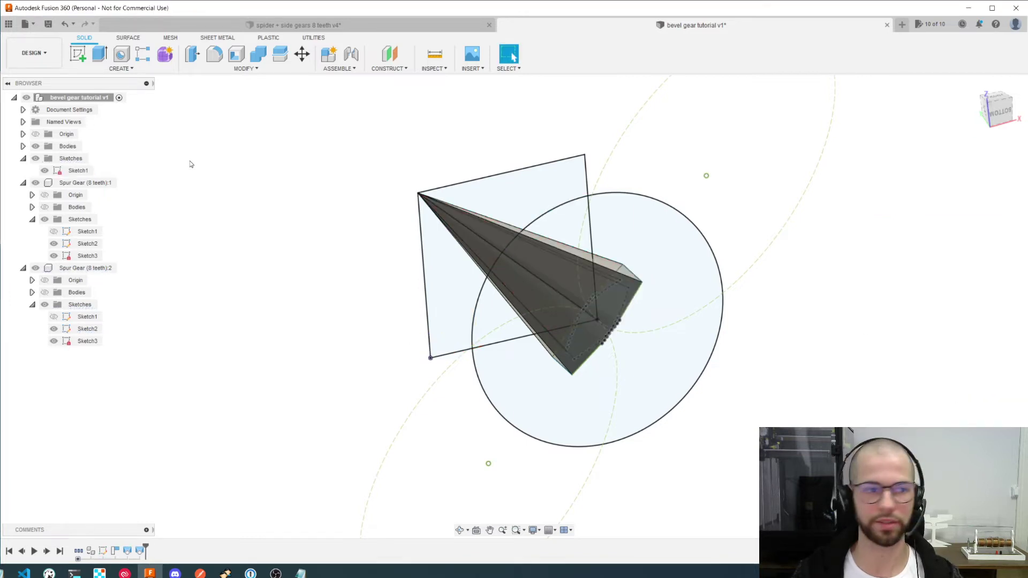
Expand the design's top-level bodies in the browser and hide Body2
left_click(23, 146)
left_click(75, 158)
left_click(79, 171)
left_click(276, 184)
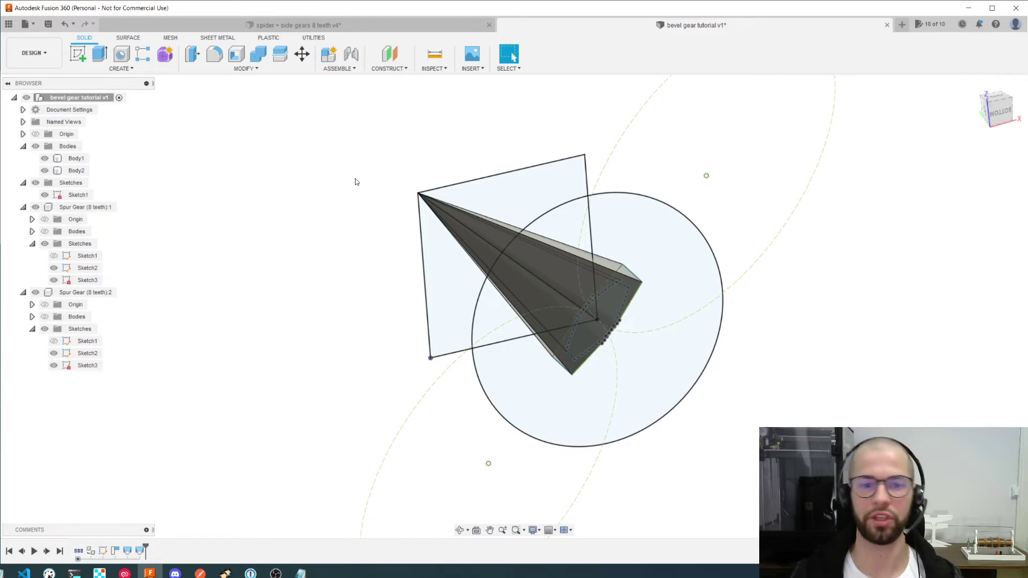
mouse_move(379, 247)
middle_mouse_down("shift")
mouse_move(385, 262)
mouse_move(360, 245)
mouse_move(407, 229)
mouse_move(366, 234)
mouse_move(401, 264)
mouse_move(386, 239)
middle_mouse_up("shift")
left_click(44, 170)
Split Body1 with the construction sketch's circle as an extended splitting tool
left_click(74, 159)
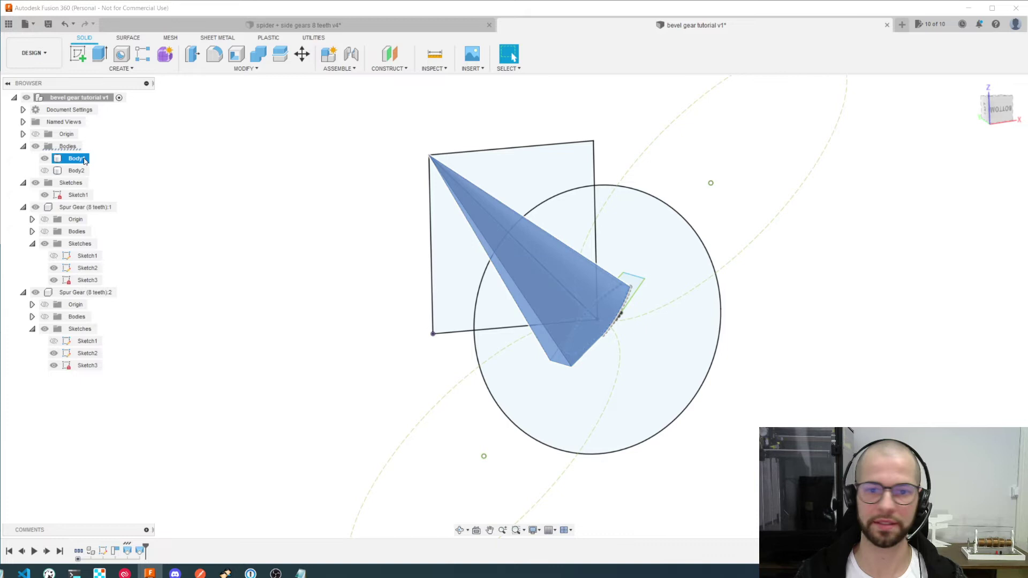
left_click(247, 68)
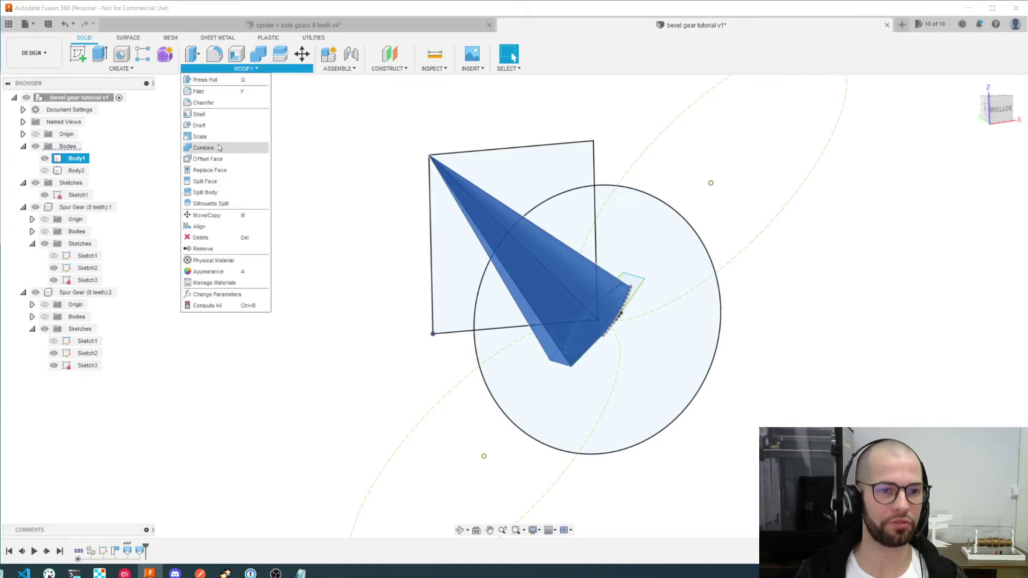
left_click(220, 193)
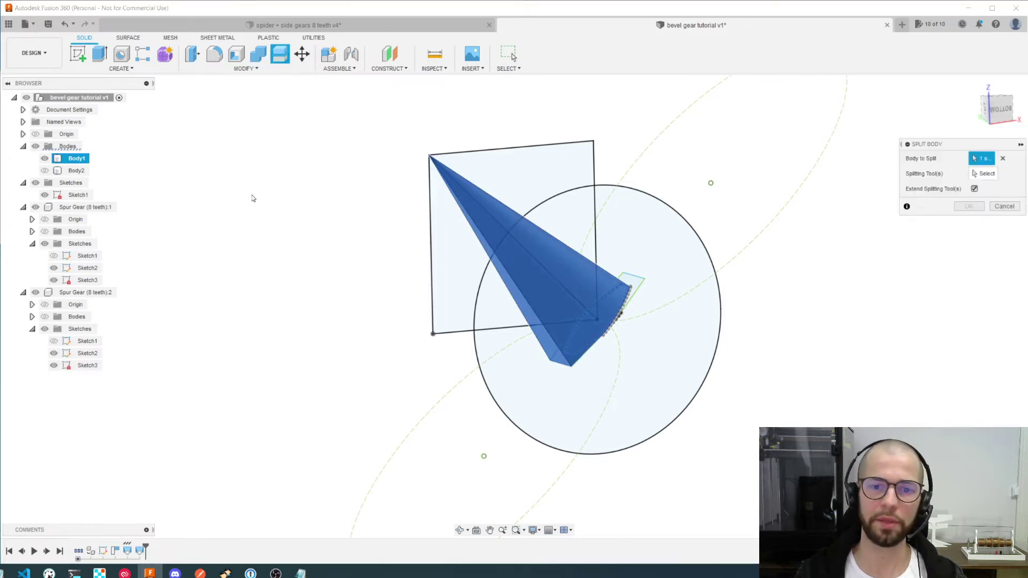
left_click(988, 176)
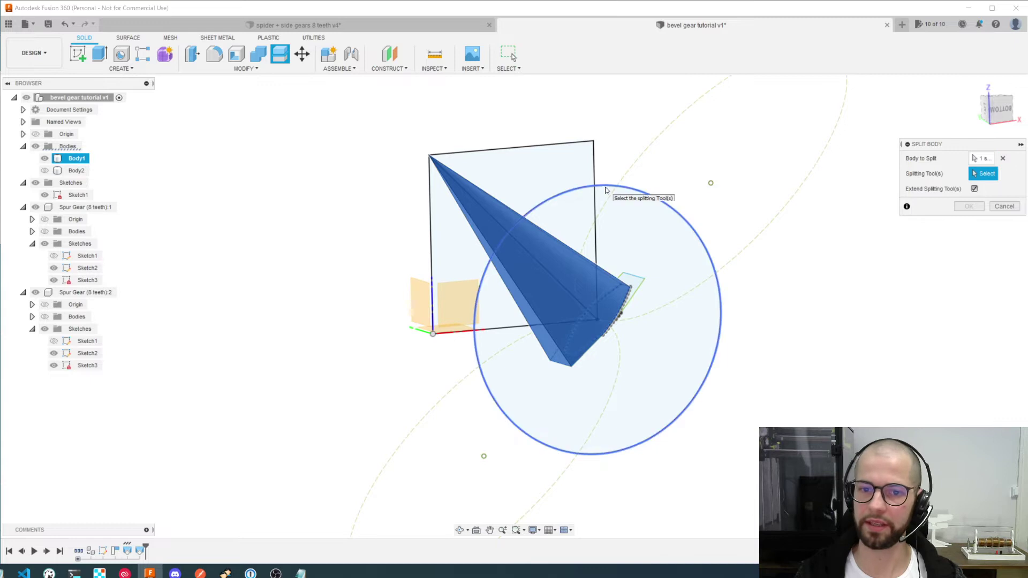
left_click(606, 190)
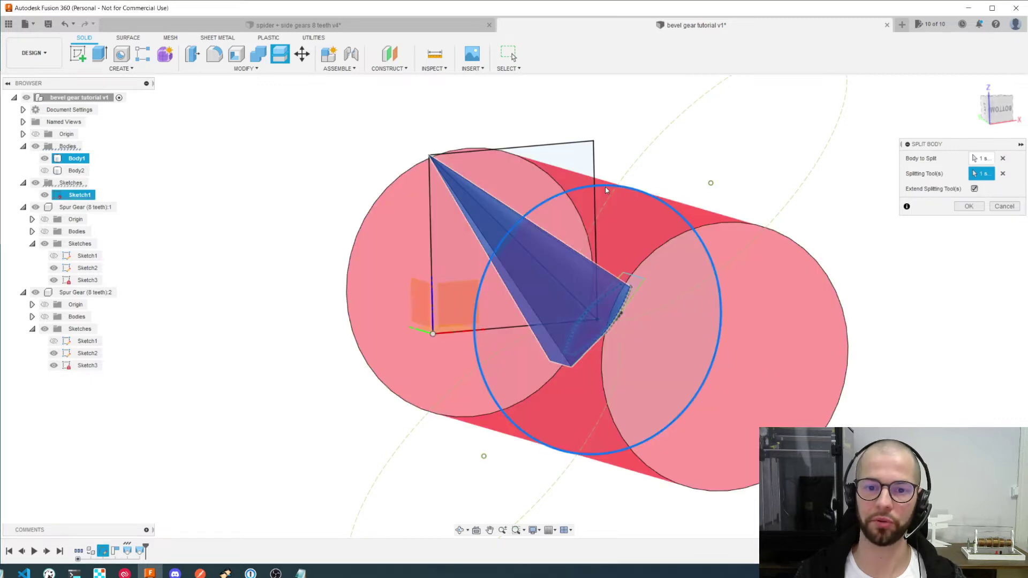
mouse_move(640, 234)
middle_mouse_down("shift")
mouse_move(615, 223)
mouse_move(621, 232)
middle_mouse_up("shift")
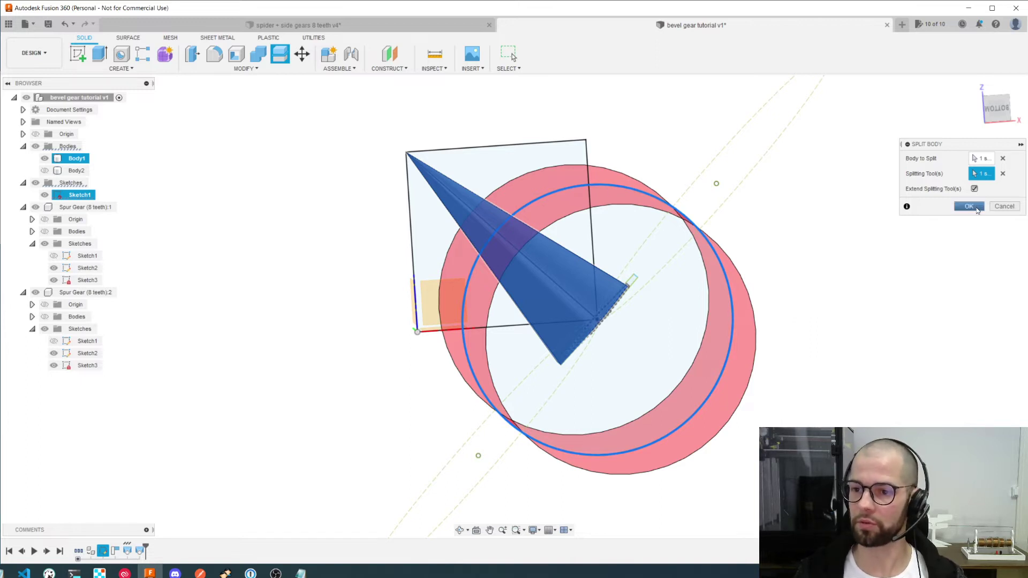
left_click(969, 207)
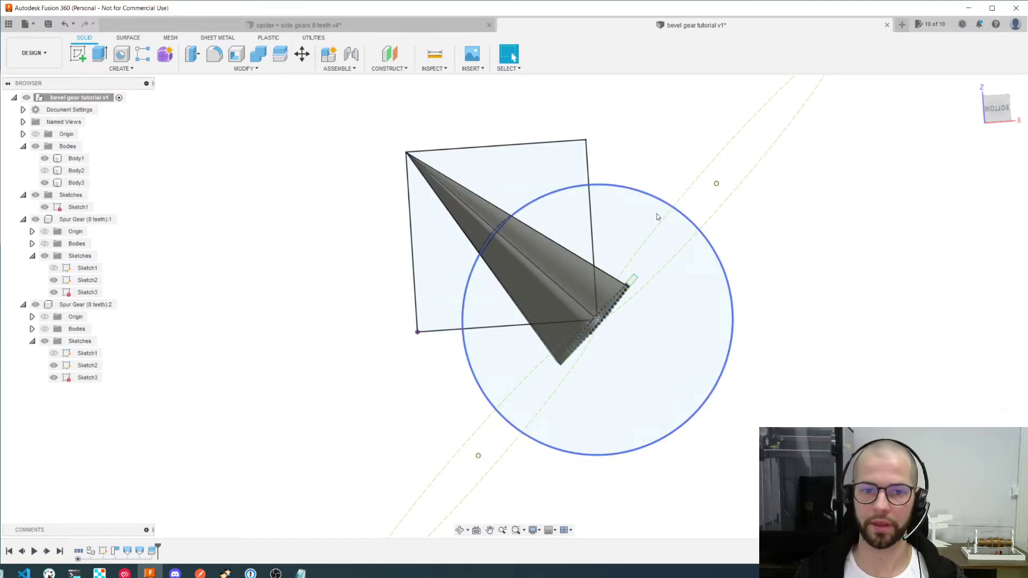
Remove Body3, the pointed apex piece split off the first tooth
left_click(78, 182)
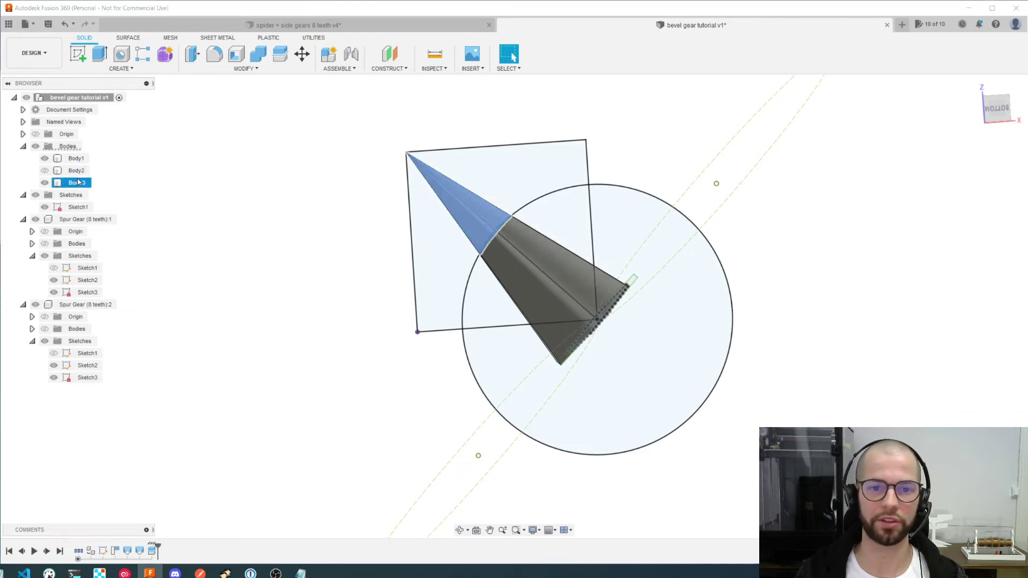
right_click(87, 183)
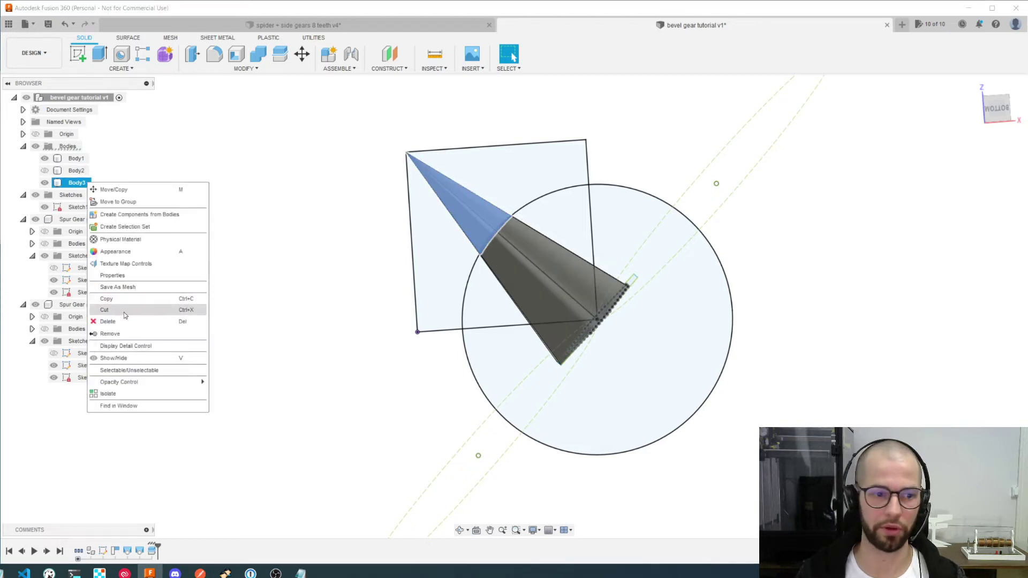
left_click(119, 333)
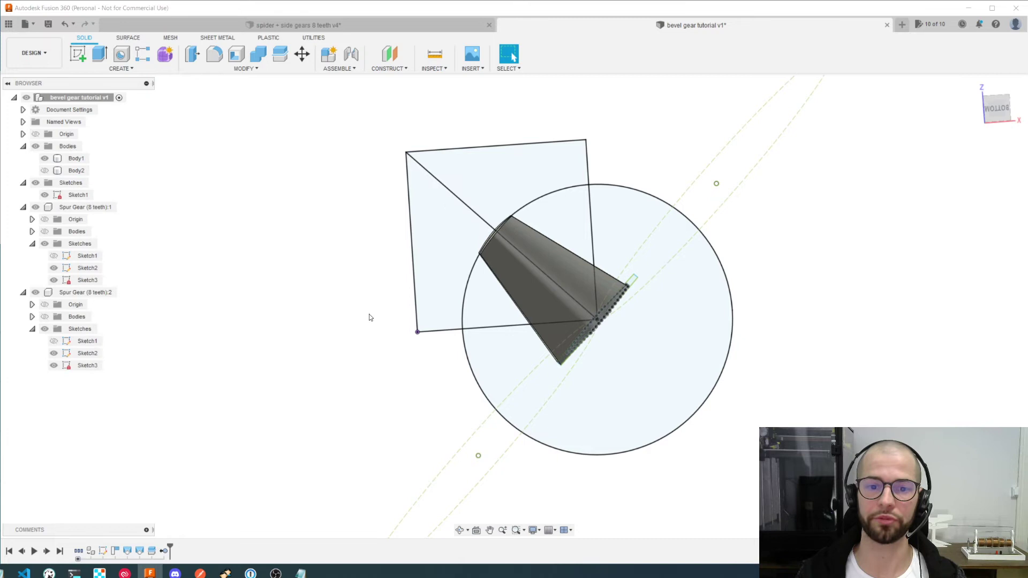
middle_click_drag(337, 307, 441, 265, "shift")
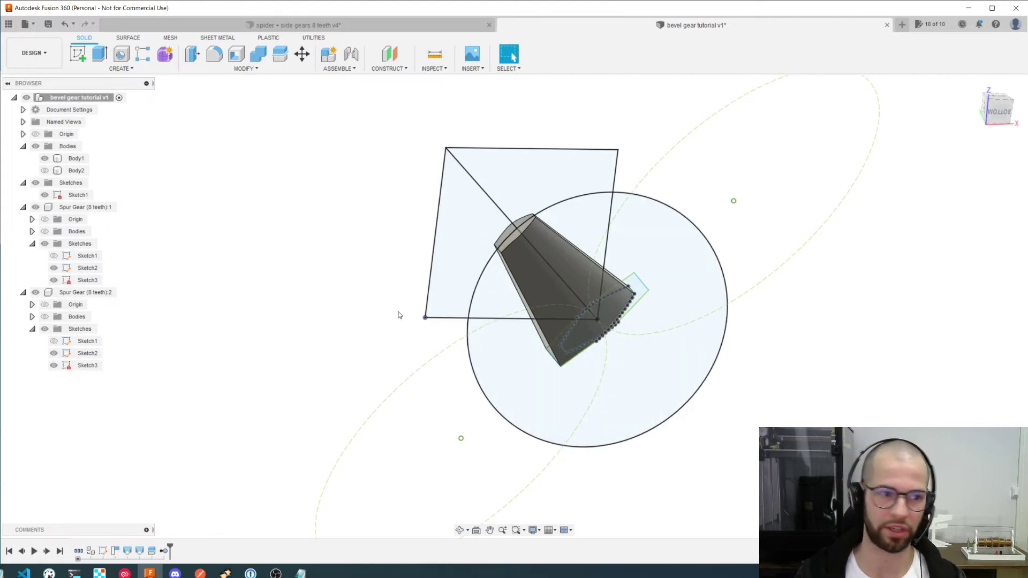
Show Body2 in place of Body1 and split it with the construction sketch's circle as an extended splitting tool
left_click(45, 159)
left_click(44, 170)
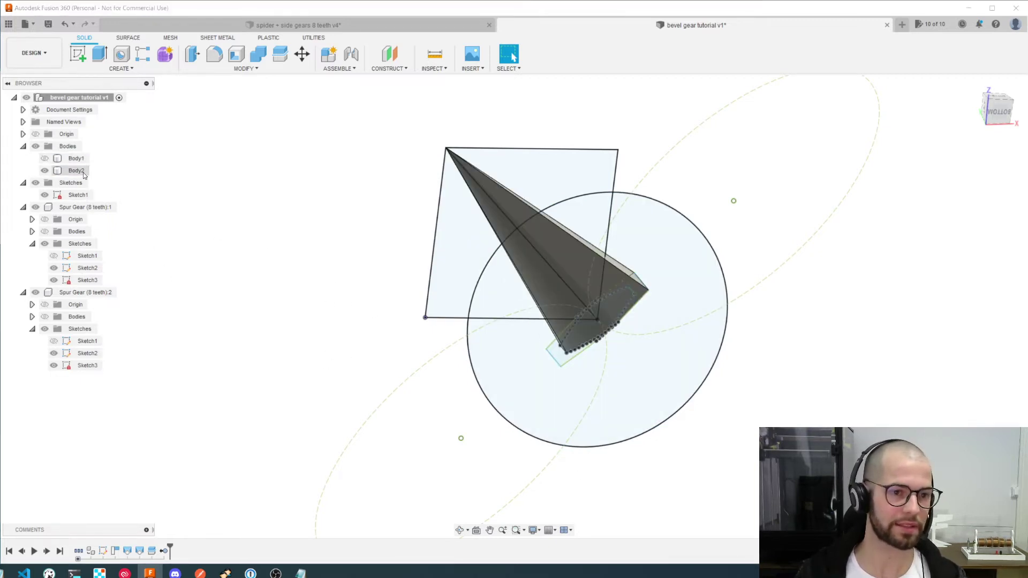
left_click(83, 173)
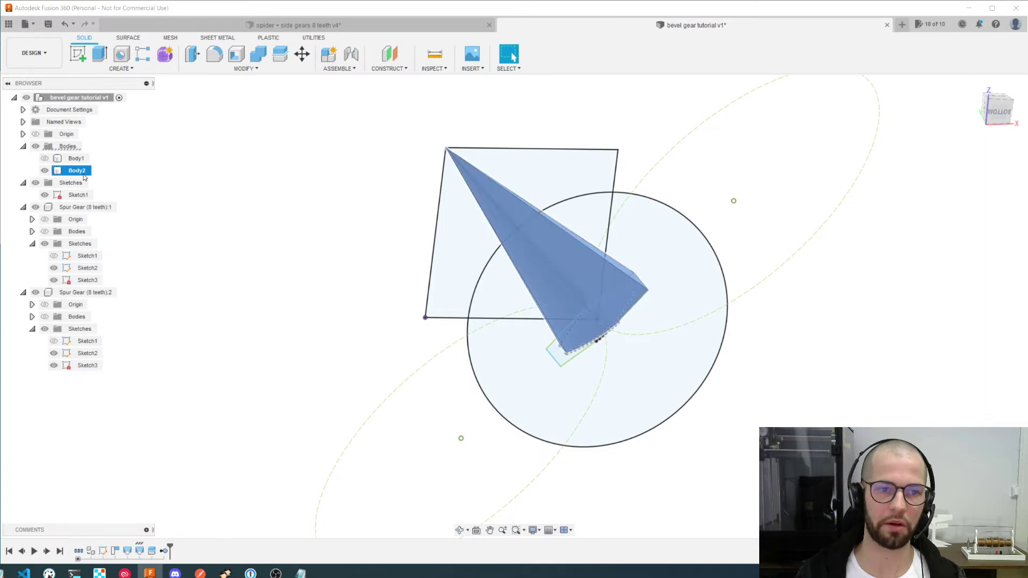
left_click(273, 72)
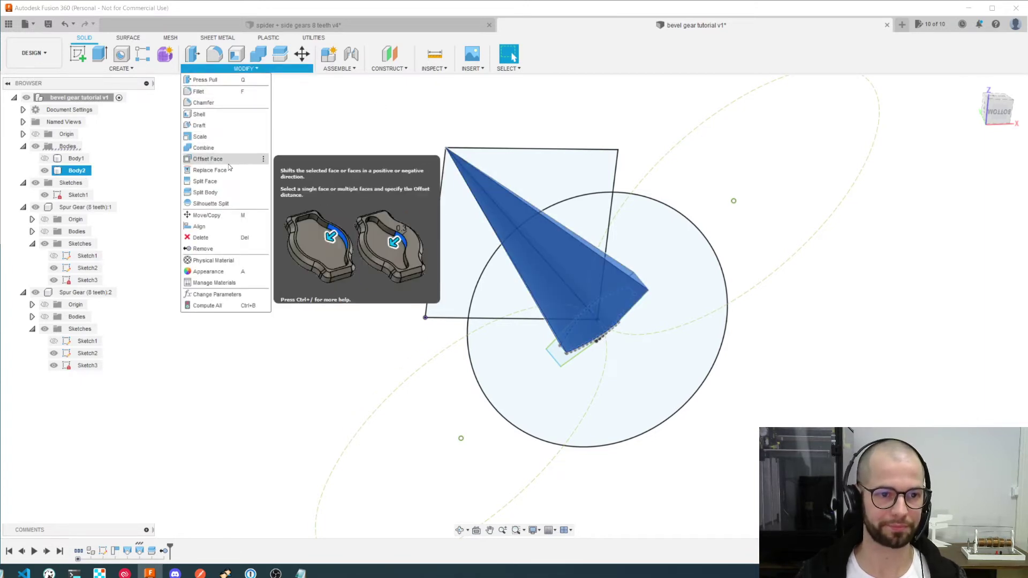
left_click(212, 192)
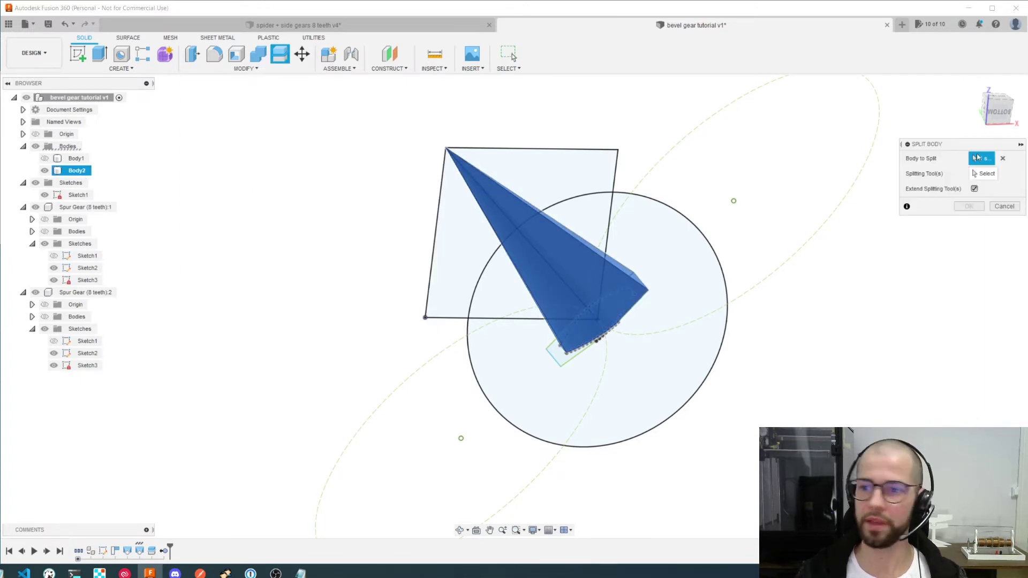
left_click(994, 179)
left_click(620, 196)
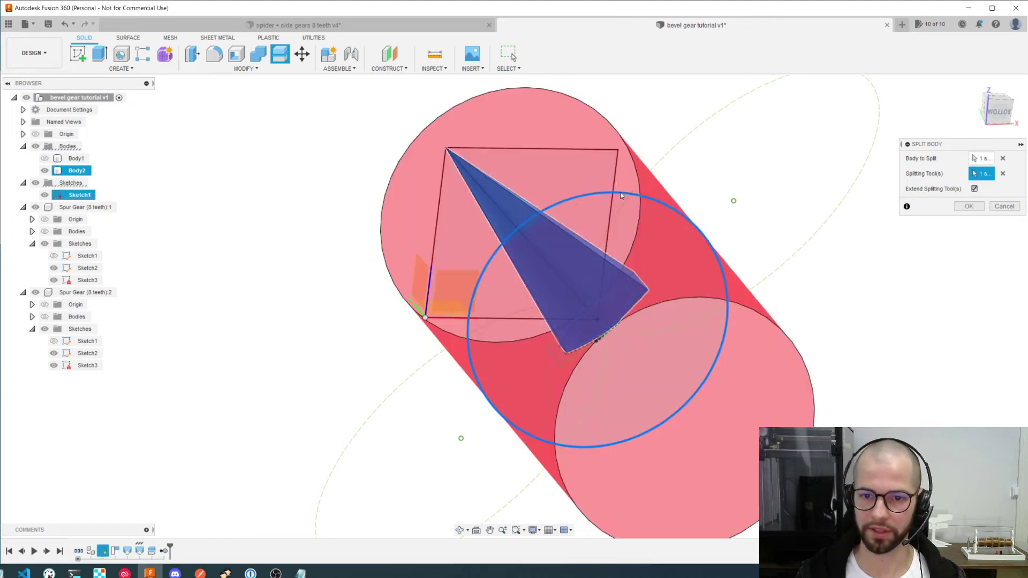
middle_click_drag(866, 287, 856, 268, "shift")
left_click(968, 207)
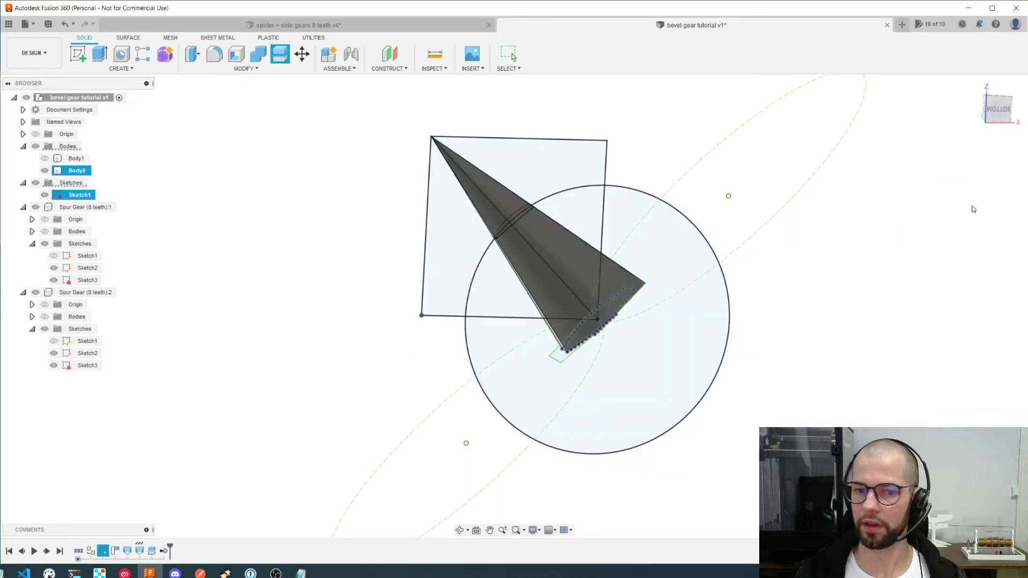
Remove Body4, the pointed apex piece split off the second tooth
left_click(76, 182)
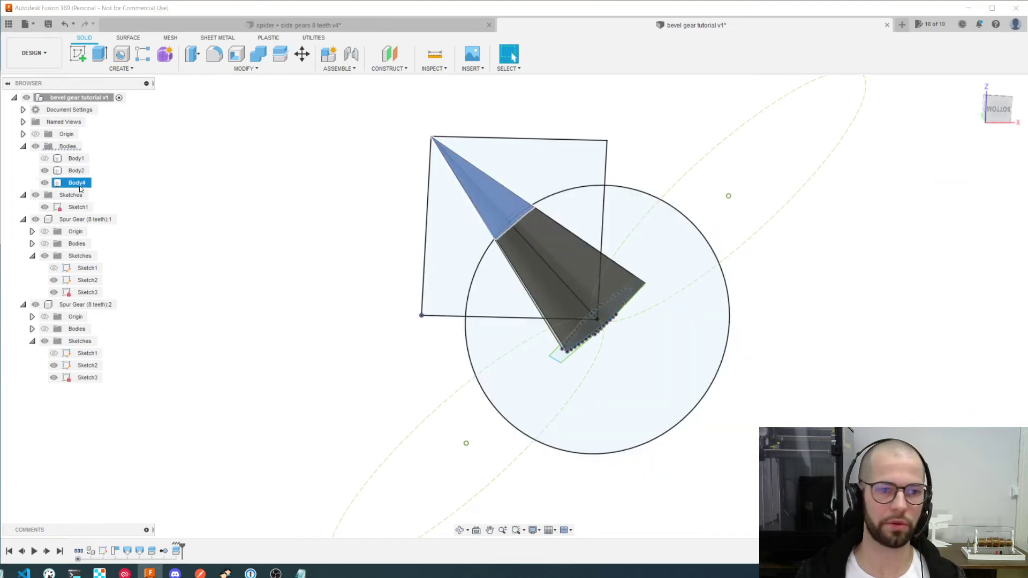
right_click(79, 184)
left_click(103, 338)
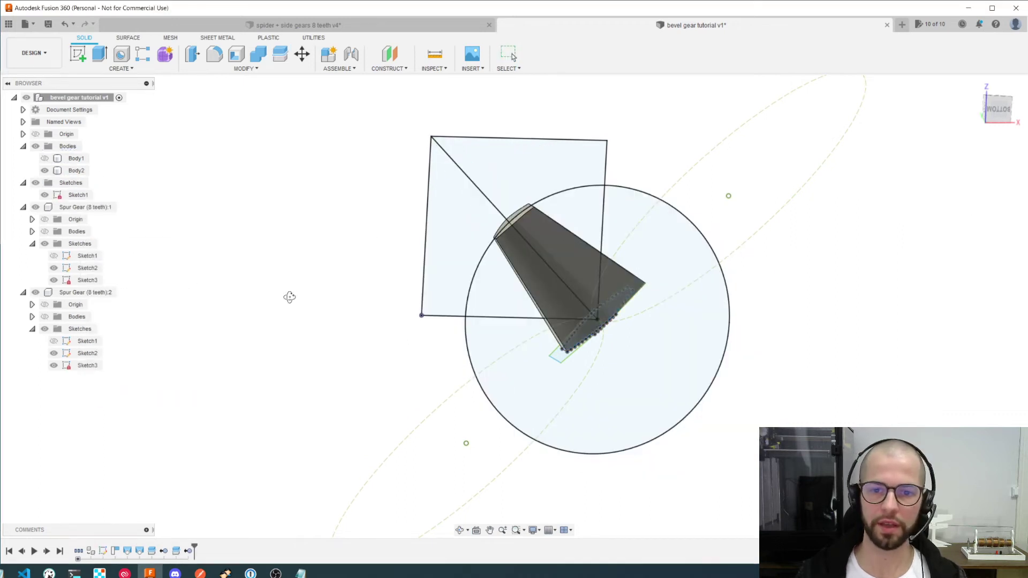
mouse_move(345, 243)
middle_mouse_down("shift")
mouse_move(404, 312)
mouse_move(371, 327)
mouse_move(486, 296)
mouse_move(418, 278)
mouse_move(454, 319)
mouse_move(427, 296)
mouse_move(447, 305)
mouse_move(425, 302)
middle_mouse_up("shift")
middle_click_drag(200, 201, 204, 190, "shift")
Hide Body2 so that only the trimmed tooth Body1 is shown
left_click(44, 159)
left_click(45, 171)
left_click(44, 159)
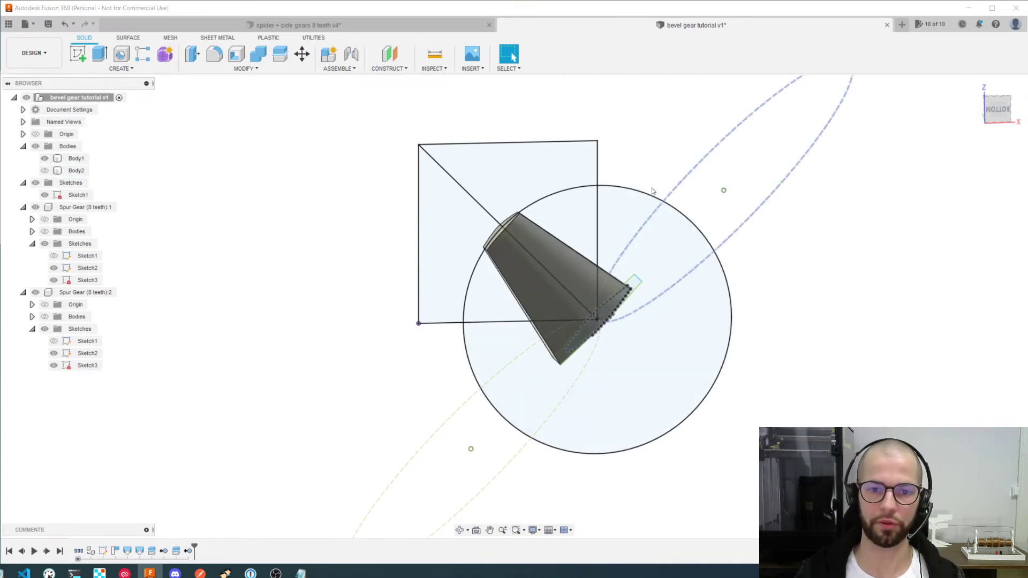
Create a plane through three points: both end corners of Body1's lower edge and the construction square's lower corner at the origin
mouse_move(571, 298)
middle_mouse_down("shift")
mouse_move(582, 313)
mouse_move(614, 304)
mouse_move(592, 306)
middle_mouse_up("shift")
middle_click_drag(530, 282, 509, 278)
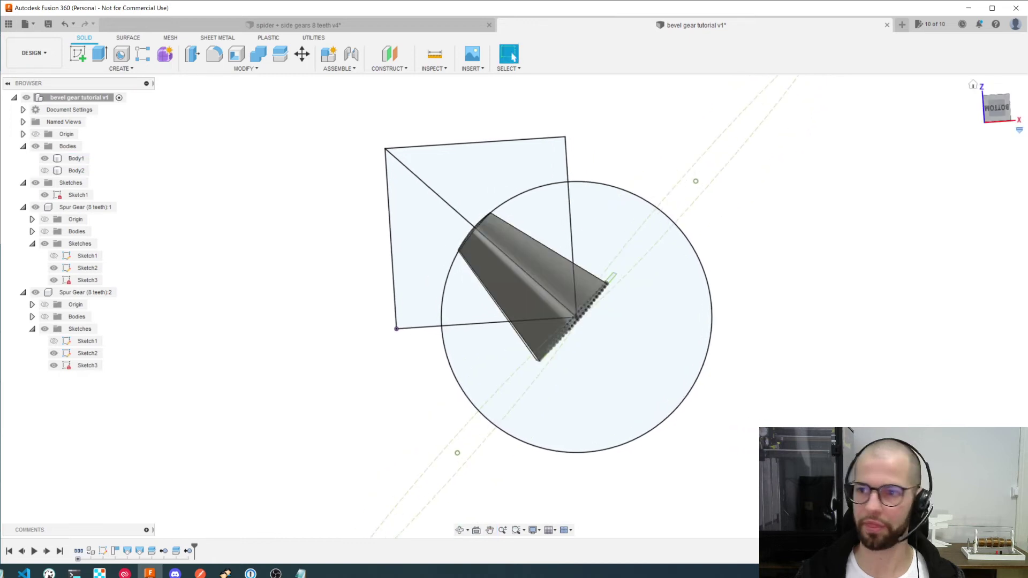
left_click(1002, 107)
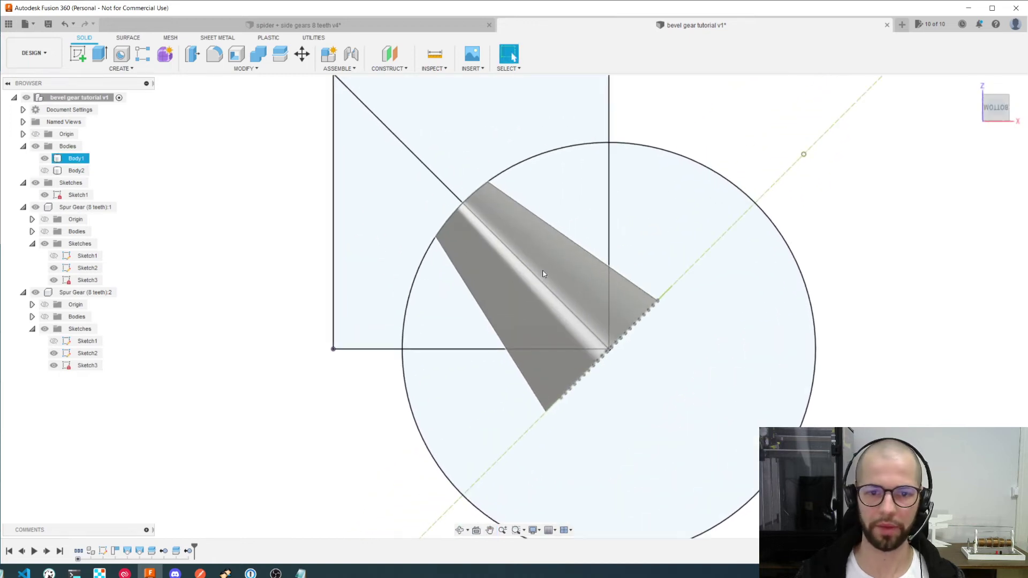
middle_click_drag(573, 294, 625, 277, "shift")
left_click(390, 68)
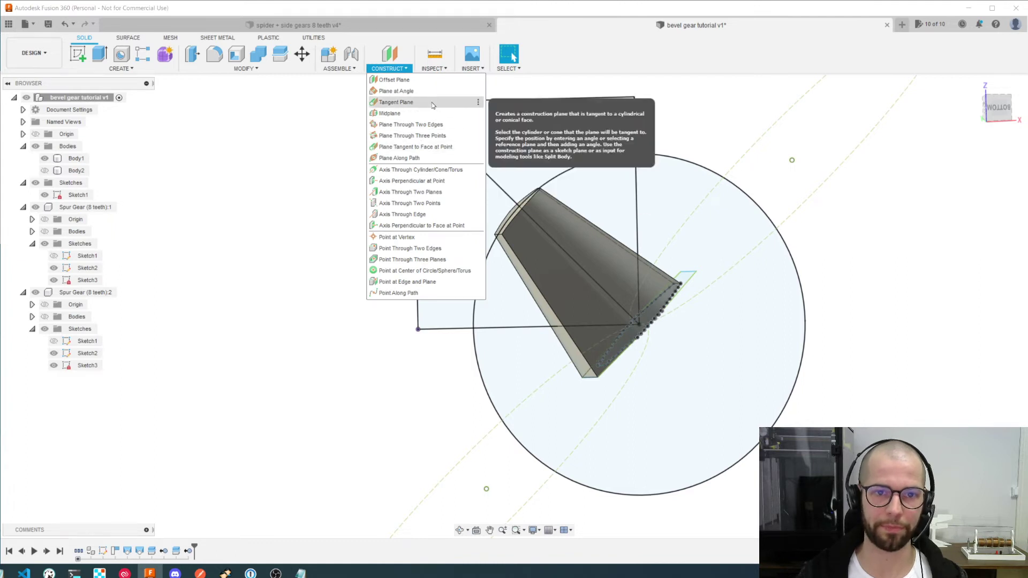
left_click(438, 135)
left_click(498, 234)
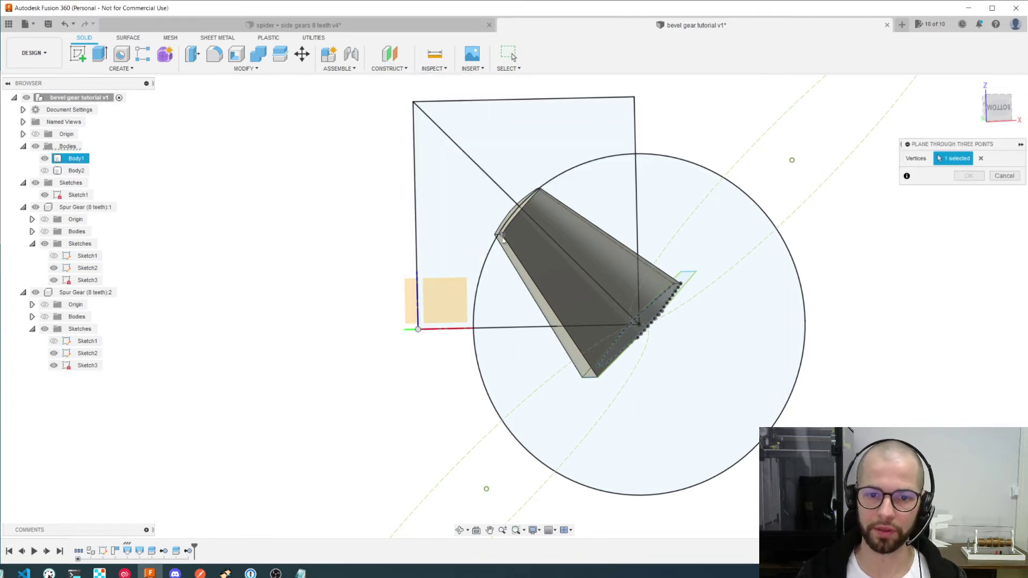
left_click(598, 377)
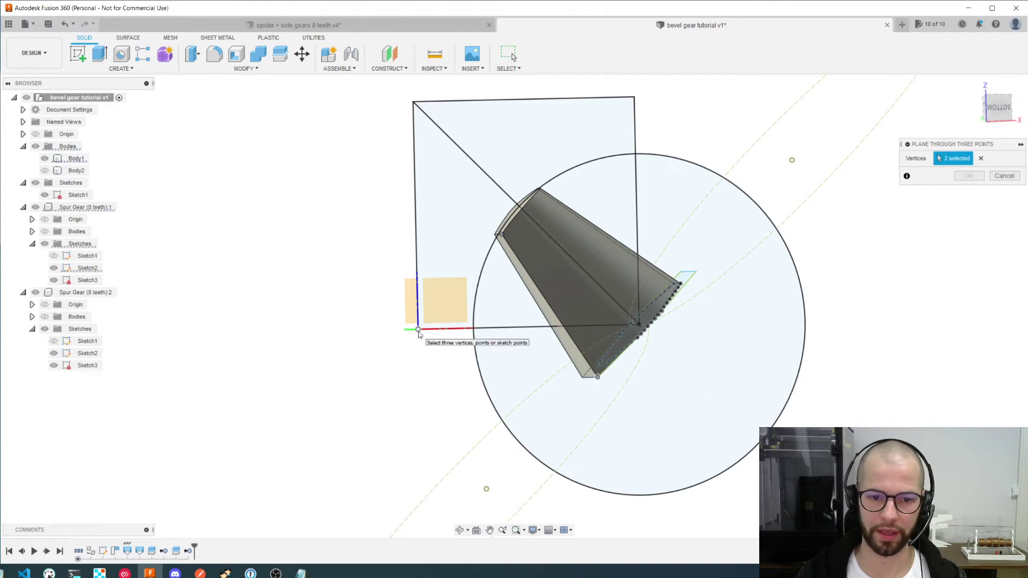
left_click(418, 329)
left_click(968, 176)
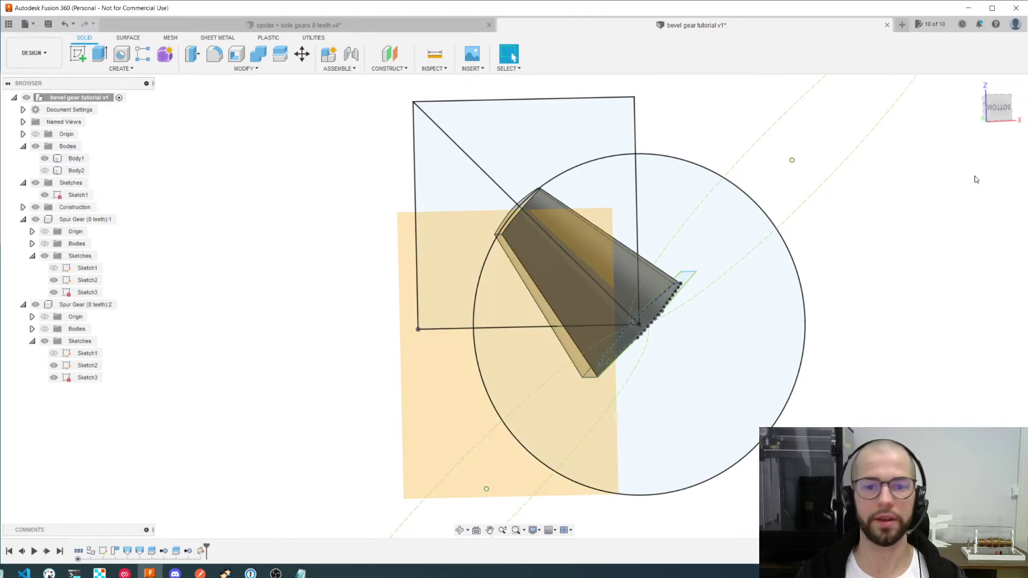
Start a new sketch on the three-point construction plane
scroll(599, 298, "down", 2)
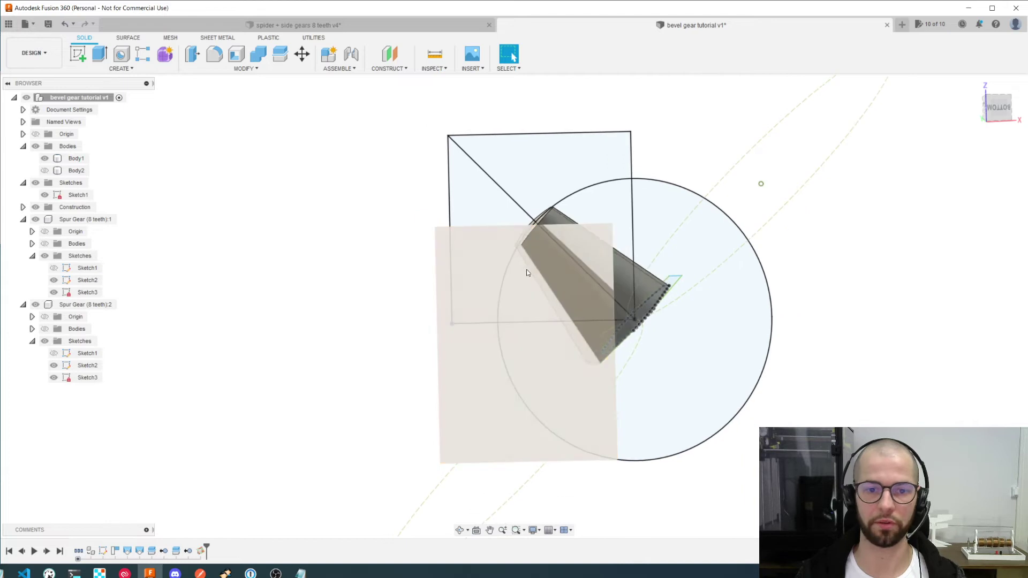
scroll(527, 272, "up", 2)
left_click(78, 51)
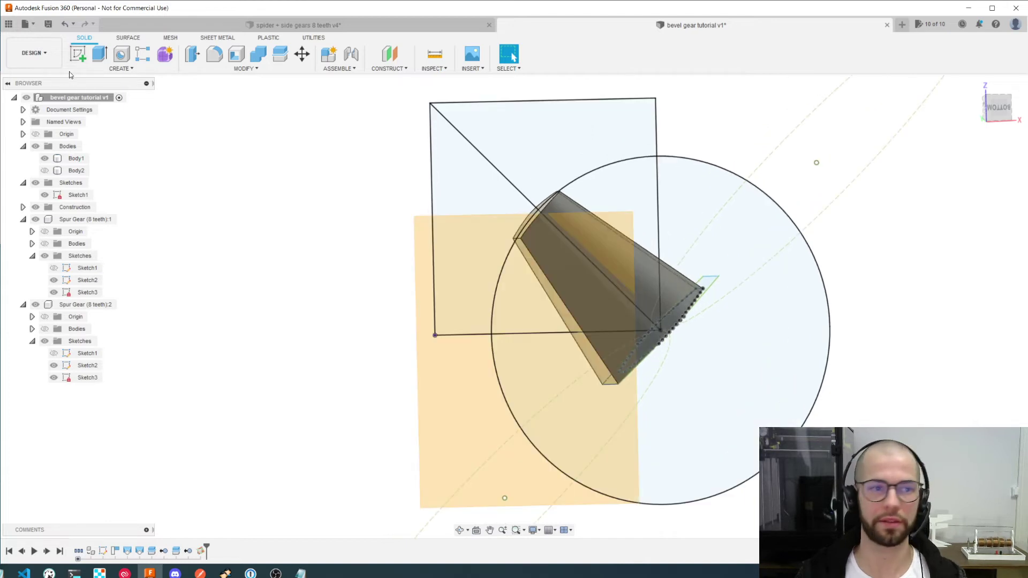
left_click(449, 375)
left_click(452, 385)
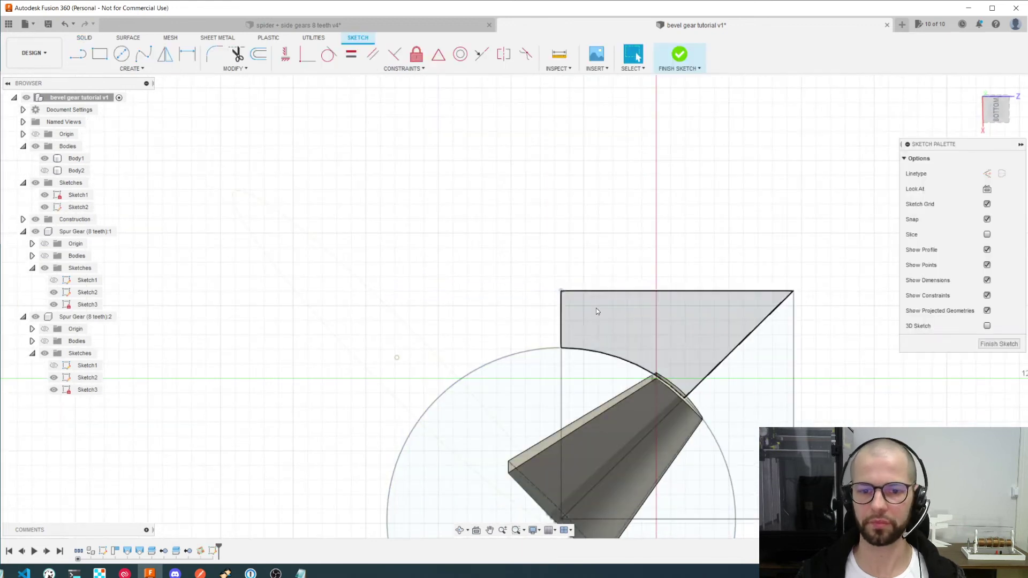
Project Body1's lower long edge and the construction square's vertical side through the origin into the sketch with the projection link on
left_click(460, 529)
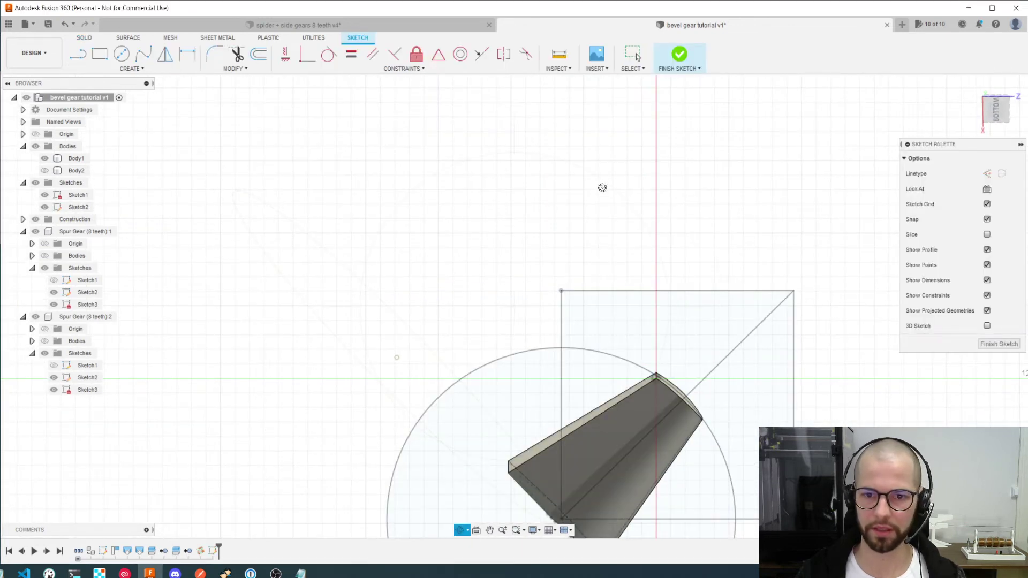
mouse_move(601, 176)
left_mouse_down()
mouse_move(419, 158)
mouse_move(321, 179)
left_mouse_up()
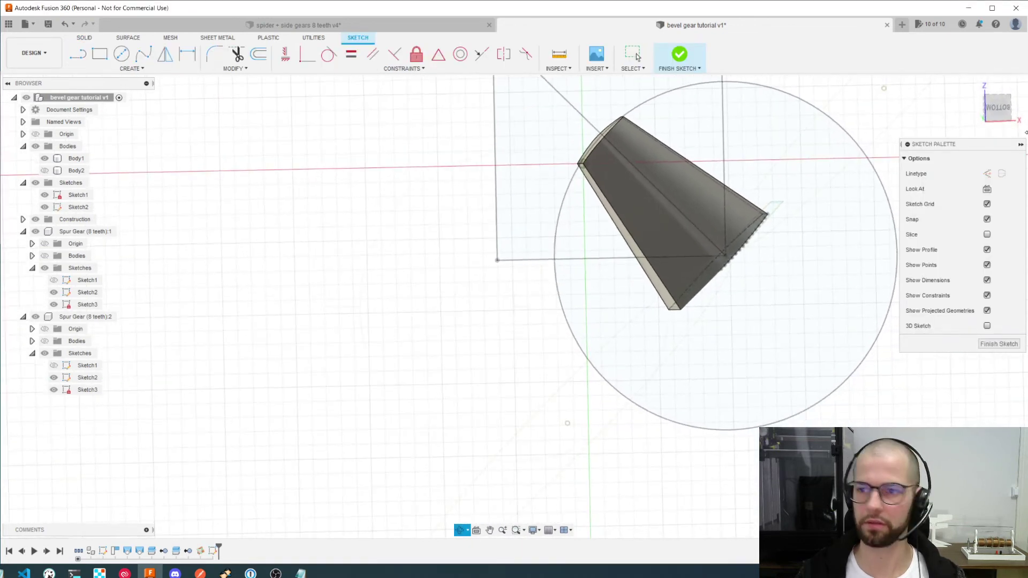
left_click(997, 107)
left_click(735, 276)
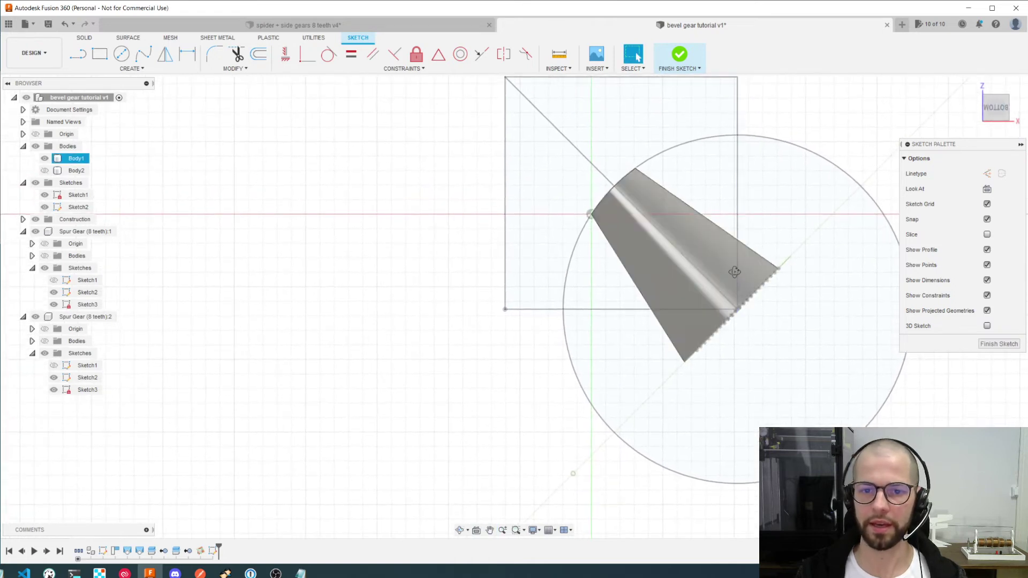
left_click(633, 275)
left_click(511, 239)
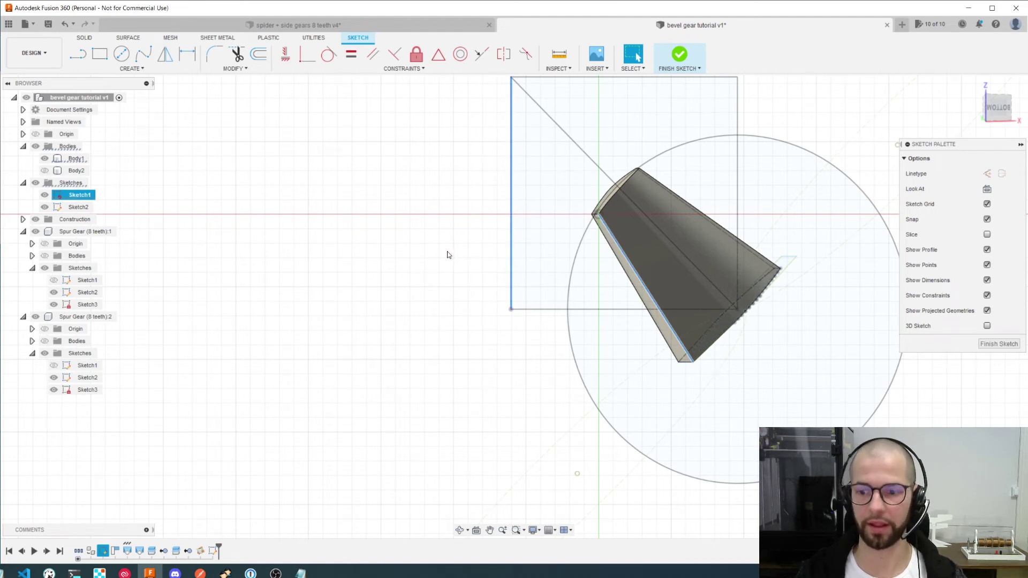
key("p")
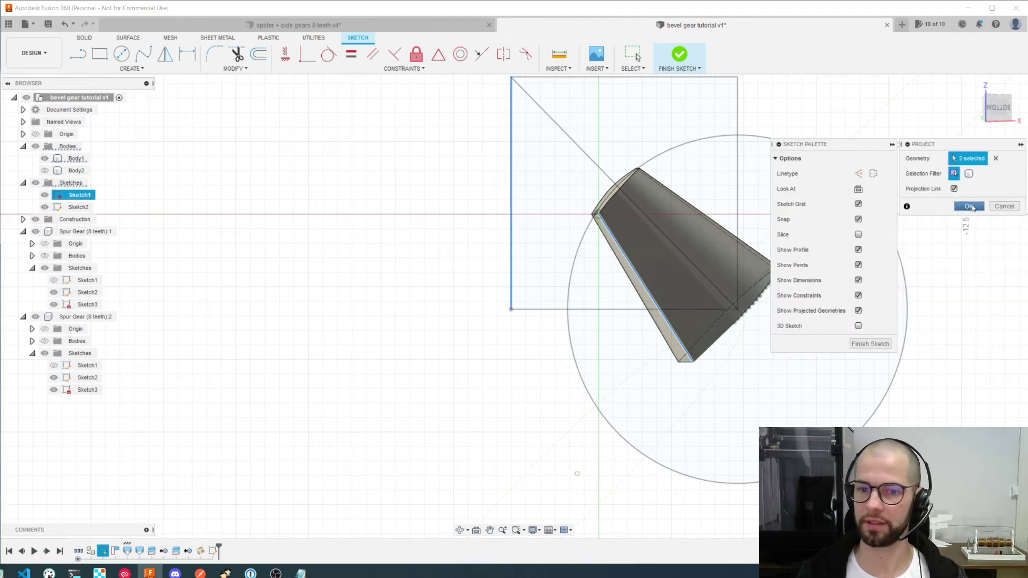
left_click(973, 208)
Draw a 2 mm line from the lower end of the projected tooth edge, continuing the slant of the tooth's large end
mouse_move(637, 251)
middle_mouse_down("shift")
mouse_move(710, 254)
mouse_move(626, 241)
mouse_move(635, 248)
mouse_move(618, 291)
middle_mouse_up("shift")
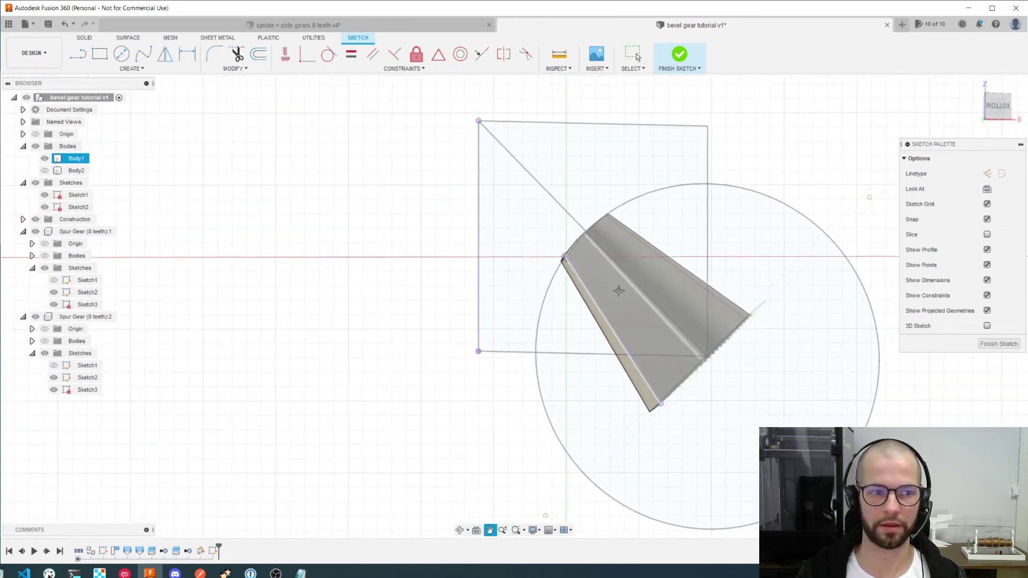
scroll(619, 291, "up", 2)
key("Escape")
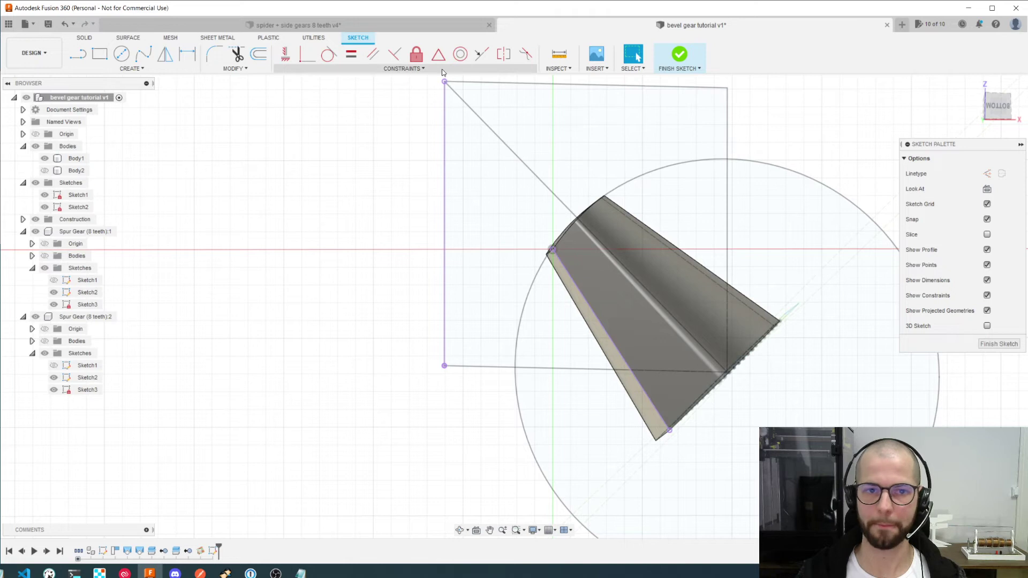
middle_click_drag(653, 276, 643, 291)
left_click(1002, 109)
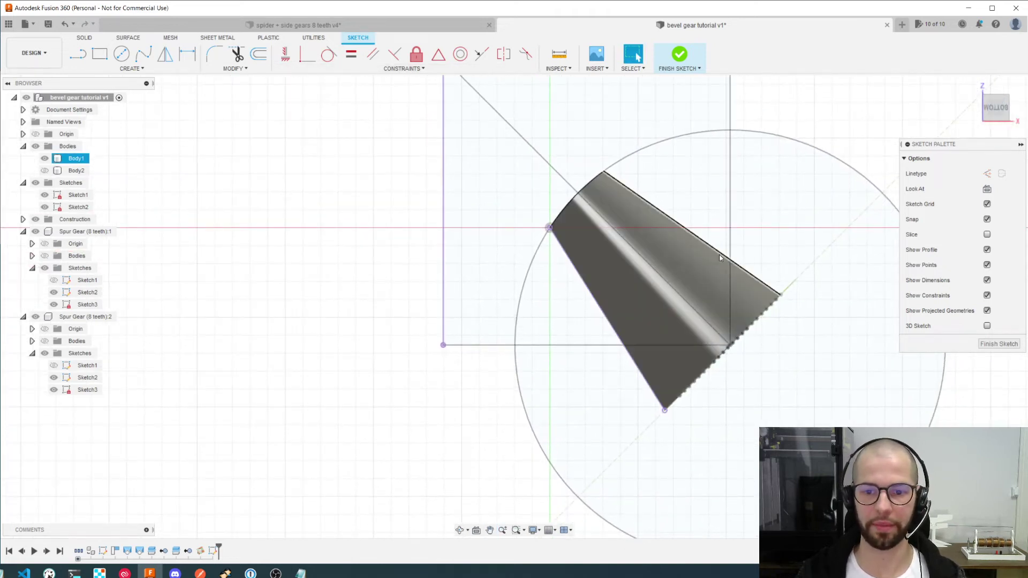
key("l")
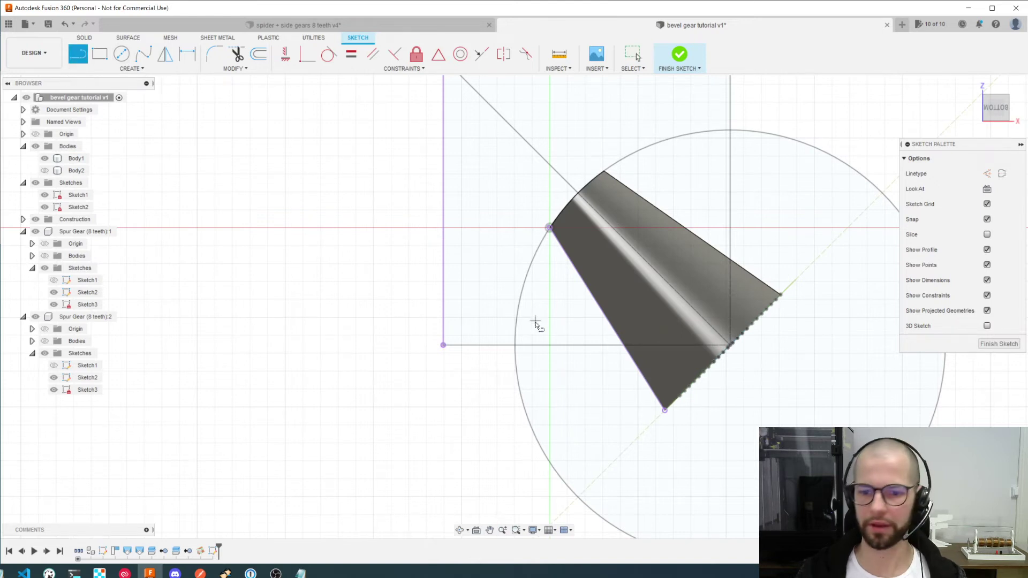
mouse_move(671, 339)
middle_mouse_down()
mouse_move(690, 306)
mouse_move(682, 294)
mouse_move(674, 315)
middle_mouse_up()
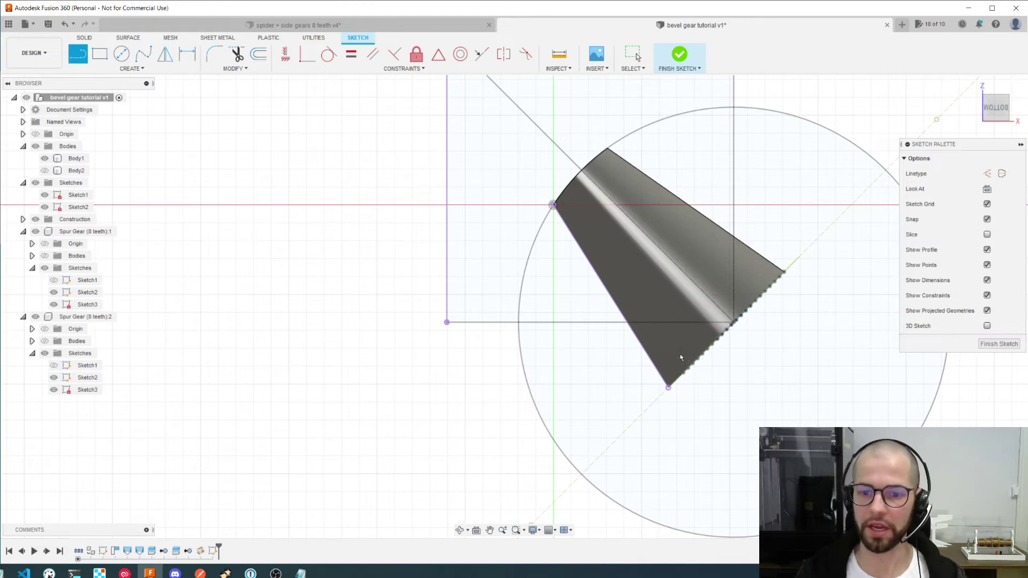
left_click(669, 388)
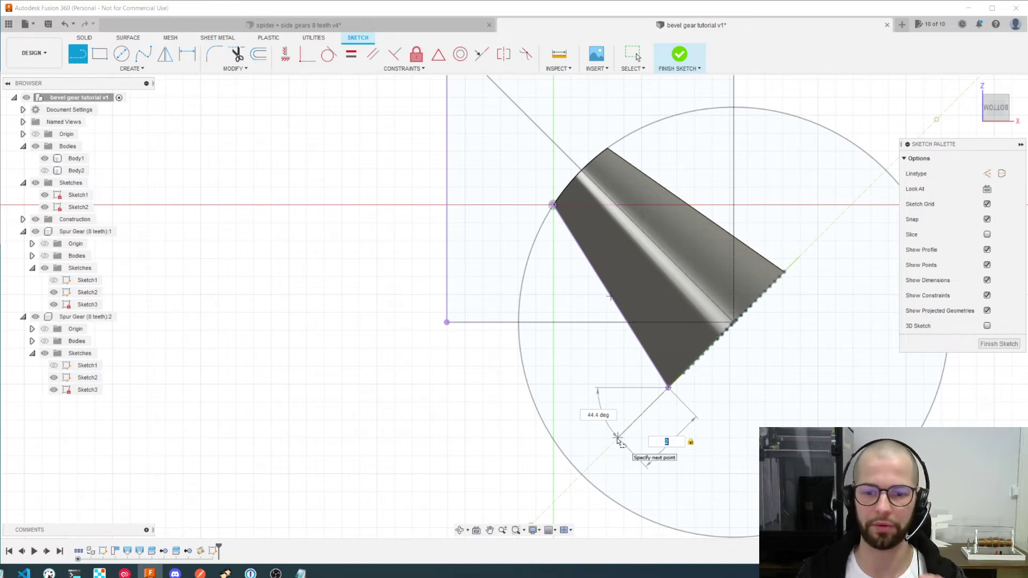
key("Return")
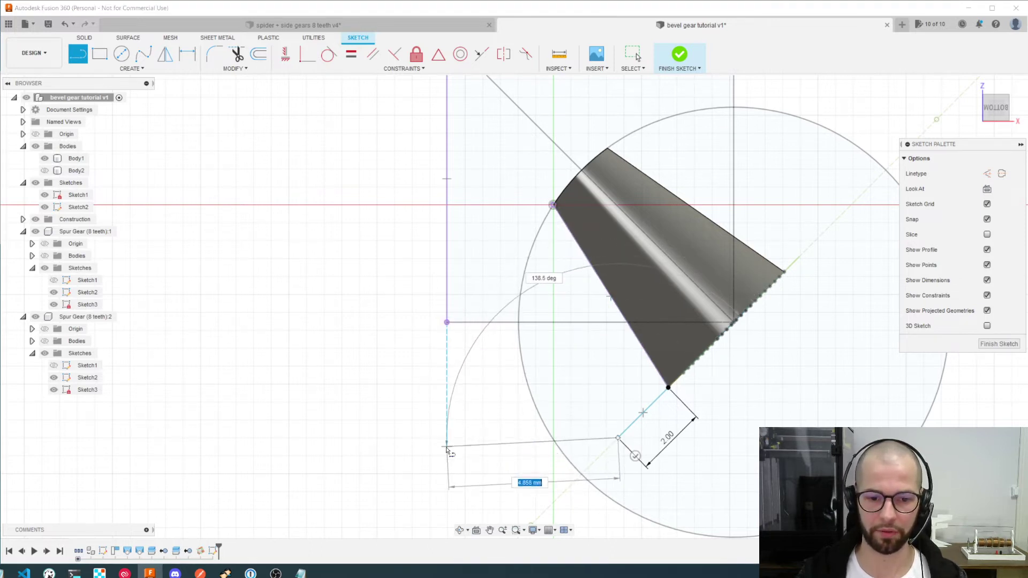
Close the body profile with lines to the square's vertical axis, up along it and back to the tooth's inner corner, then finish the sketch
left_click(447, 439)
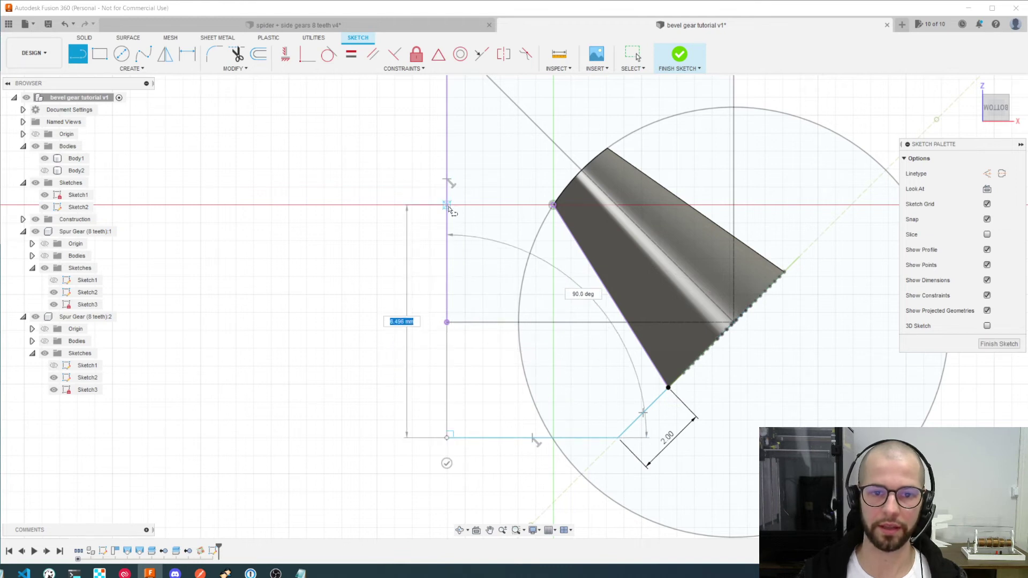
left_click(447, 205)
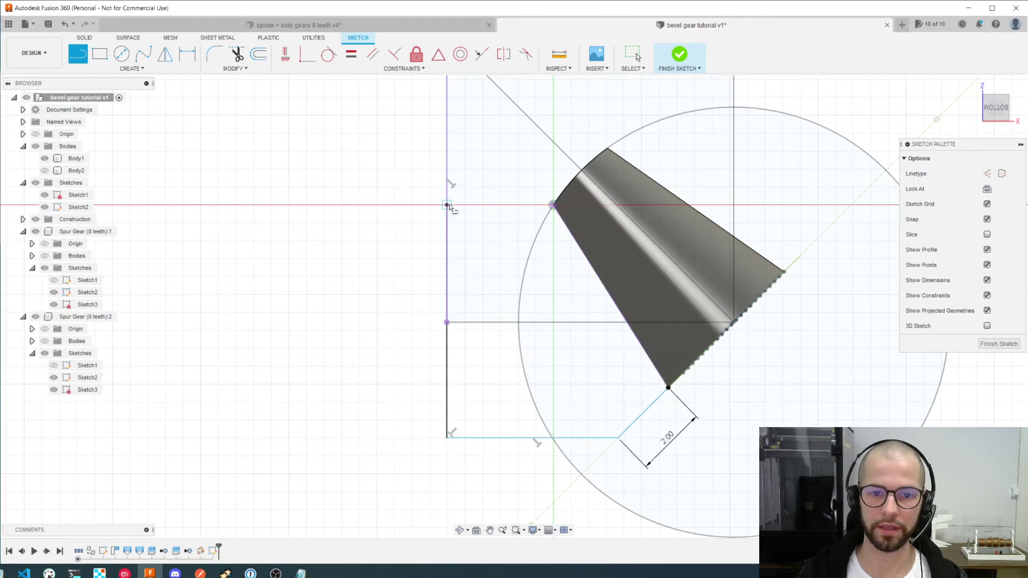
left_click(553, 206)
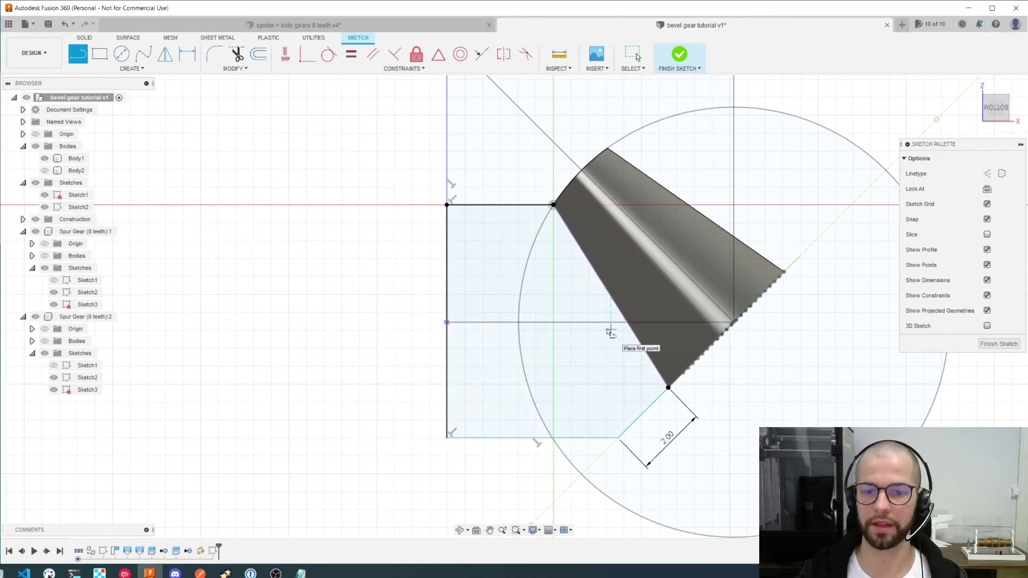
scroll(584, 356, "down", 1)
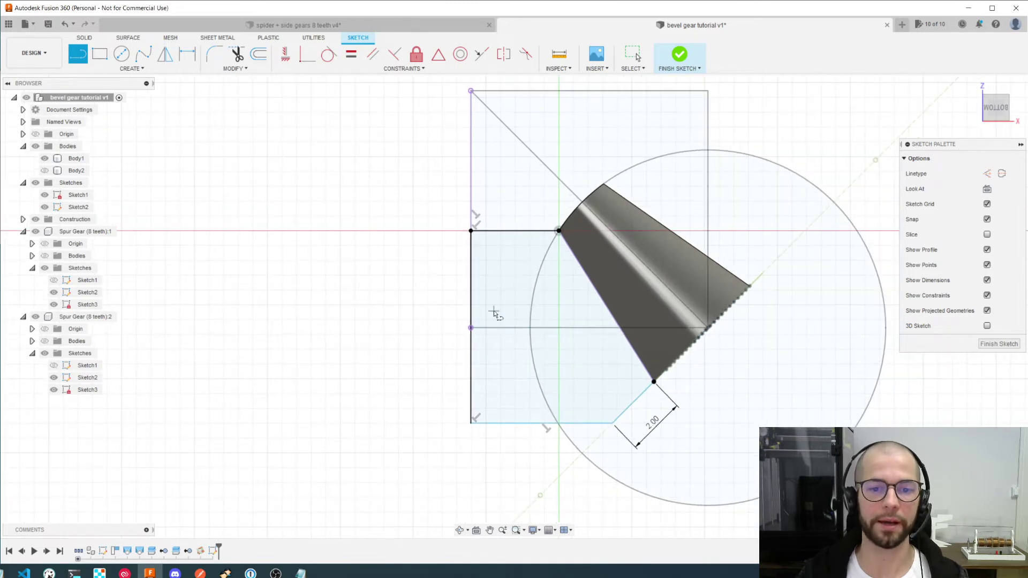
scroll(494, 313, "up", 1)
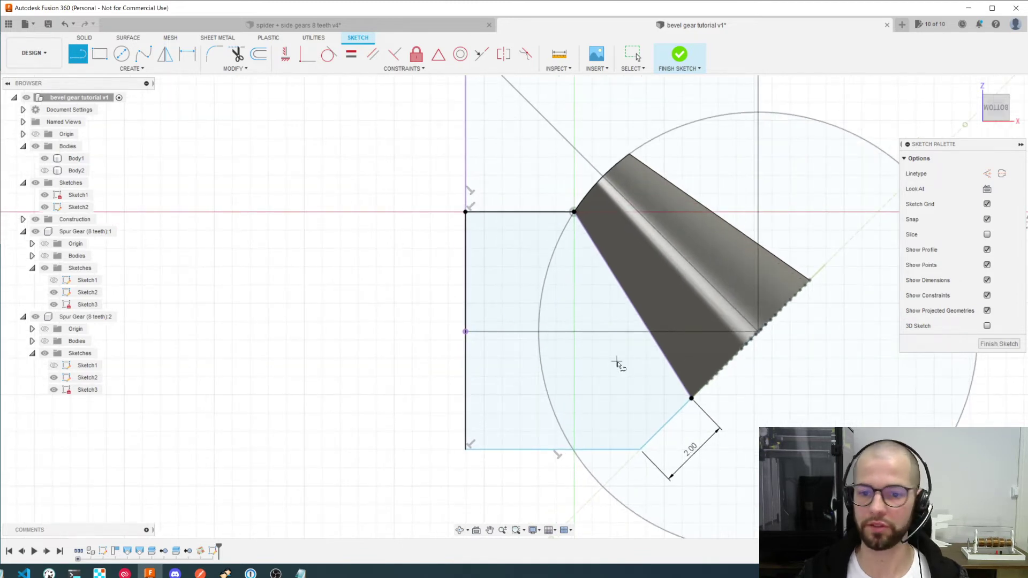
scroll(616, 364, "down", 1)
key("Escape")
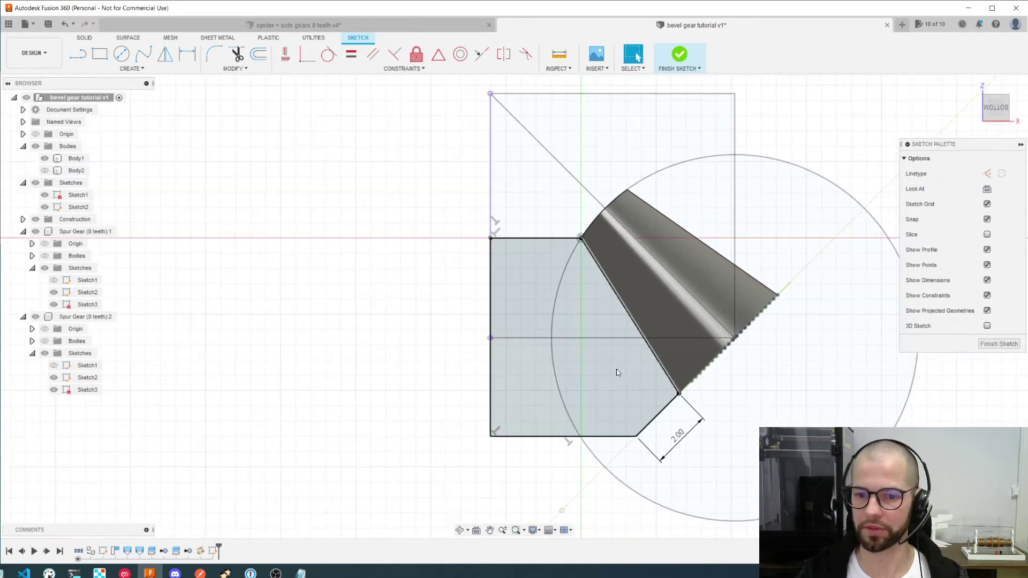
left_click(681, 56)
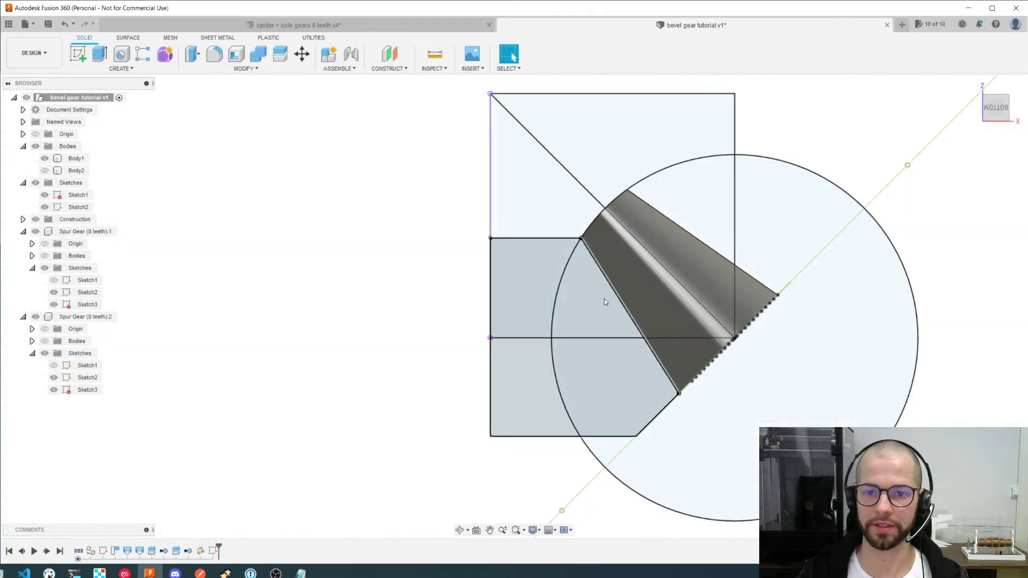
Revolve the gear body profile 360 degrees about the construction square's vertical side as a new body
left_click(76, 157)
mouse_move(664, 263)
middle_mouse_down("shift")
mouse_move(766, 266)
mouse_move(745, 255)
mouse_move(626, 262)
mouse_move(738, 256)
middle_mouse_up("shift")
left_click(121, 69)
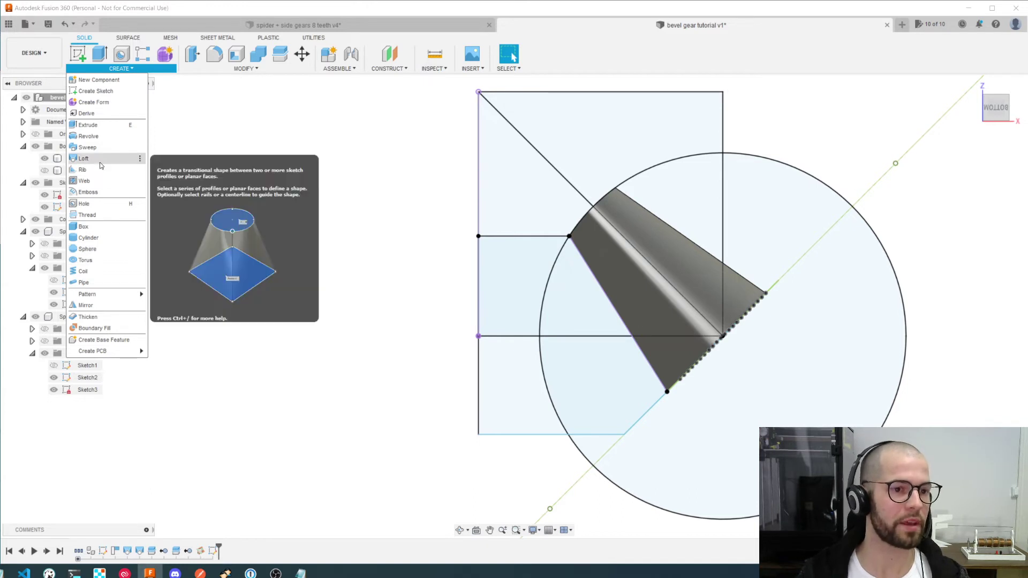
left_click(105, 137)
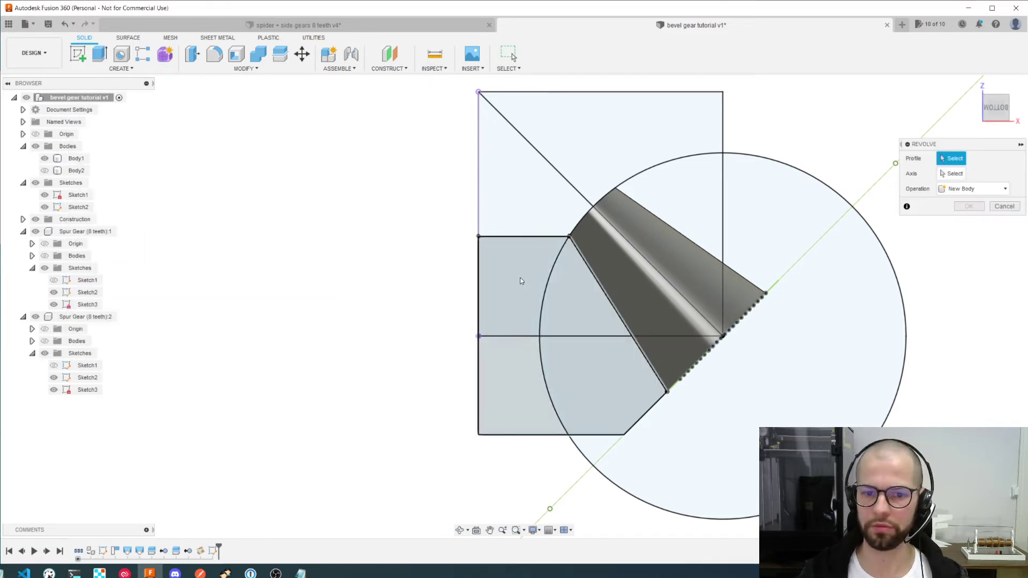
left_click(520, 277)
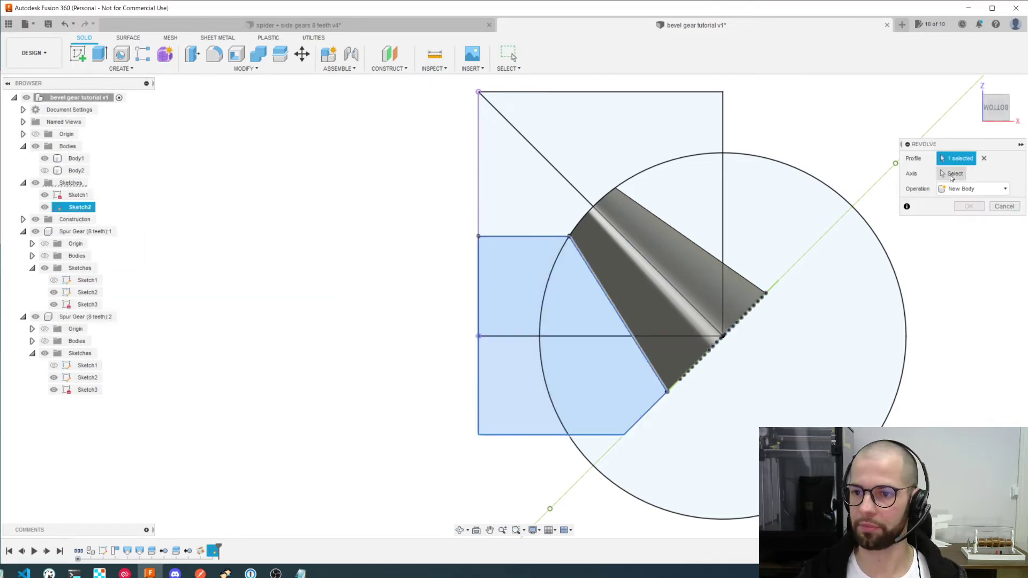
left_click(951, 175)
left_click(479, 181)
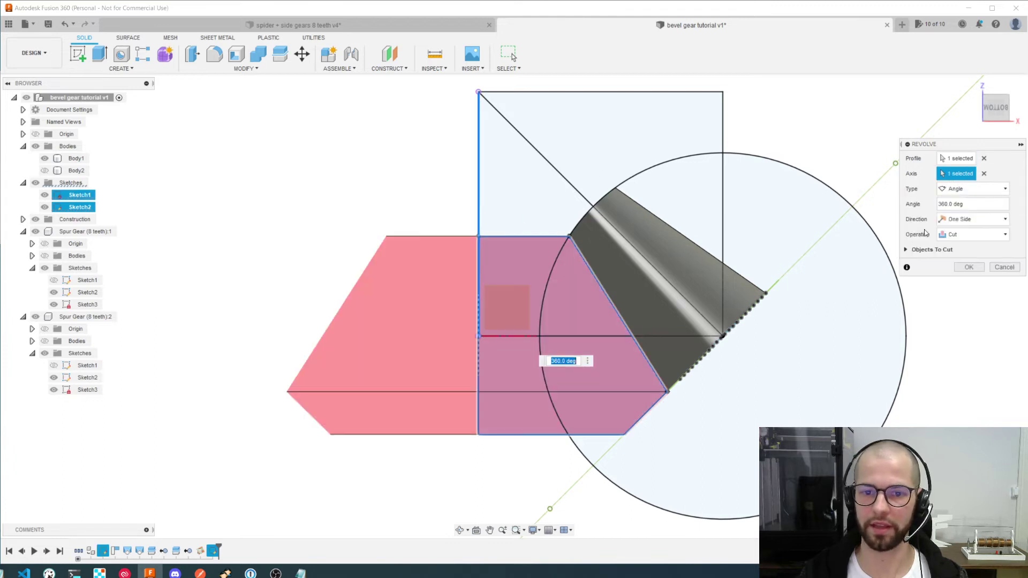
left_click(972, 235)
left_click(962, 282)
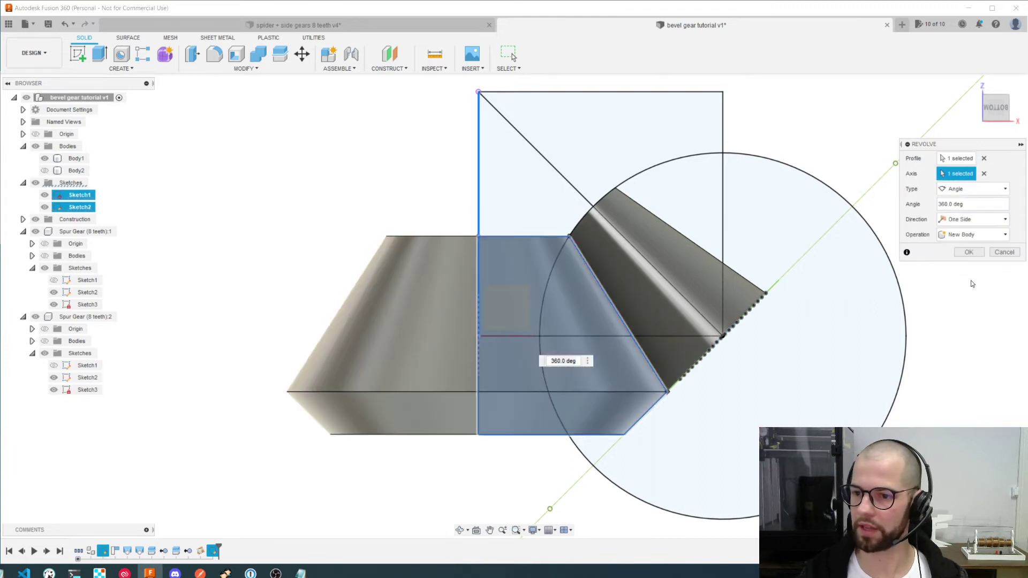
left_click(969, 253)
mouse_move(672, 306)
middle_mouse_down("shift")
mouse_move(669, 321)
mouse_move(665, 300)
mouse_move(687, 332)
mouse_move(668, 291)
mouse_move(536, 323)
middle_mouse_up("shift")
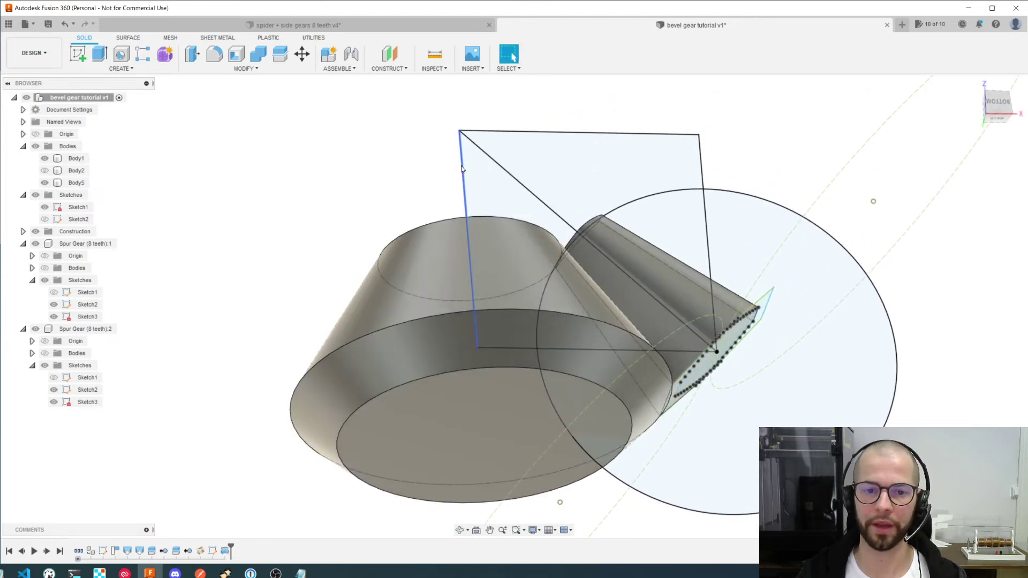
middle_click_drag(581, 274, 582, 307, "shift")
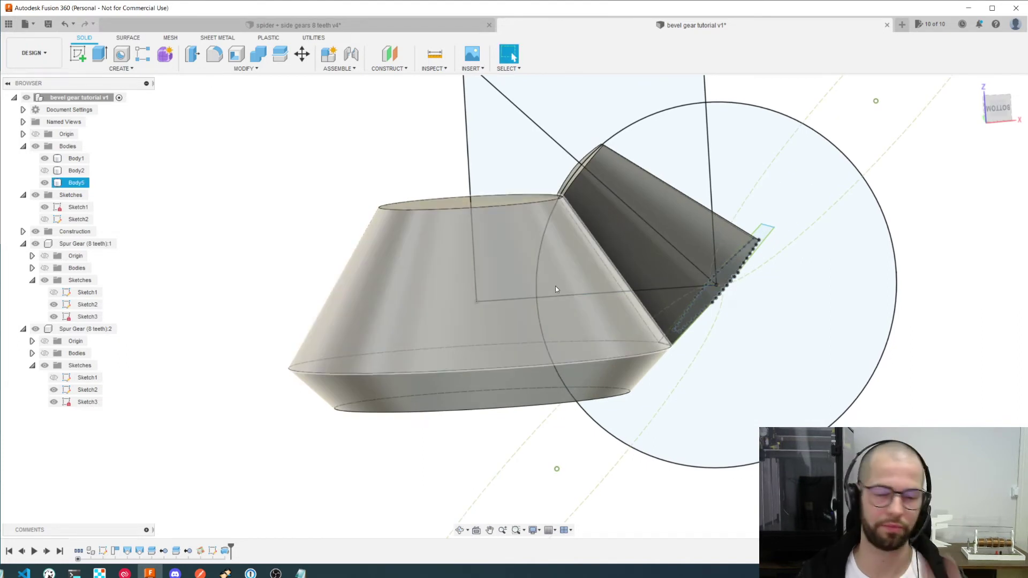
mouse_move(578, 304)
middle_mouse_down("shift")
mouse_move(567, 292)
mouse_move(588, 309)
middle_mouse_up("shift")
Hide Body1 and the revolved Body5, and show the second tooth Body2
left_click(76, 183)
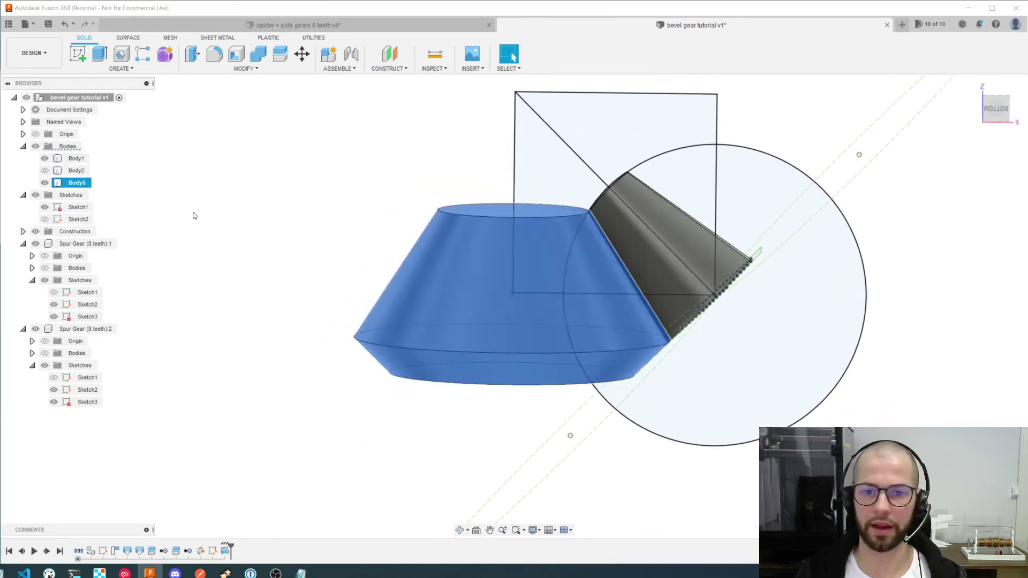
scroll(578, 291, "down", 1)
left_click(331, 205)
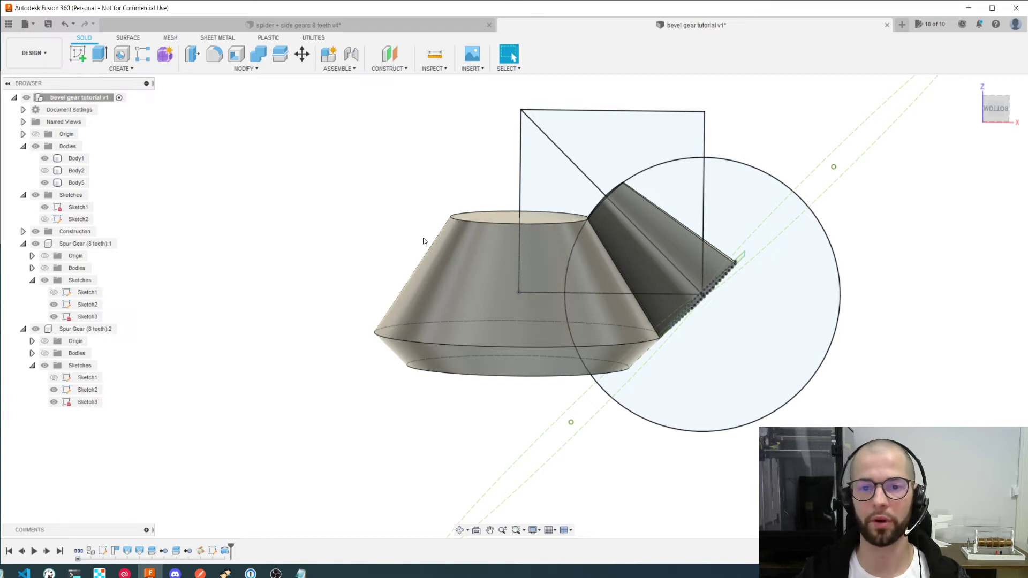
left_click(45, 158)
left_click(45, 170)
middle_click_drag(616, 261, 582, 294, "shift")
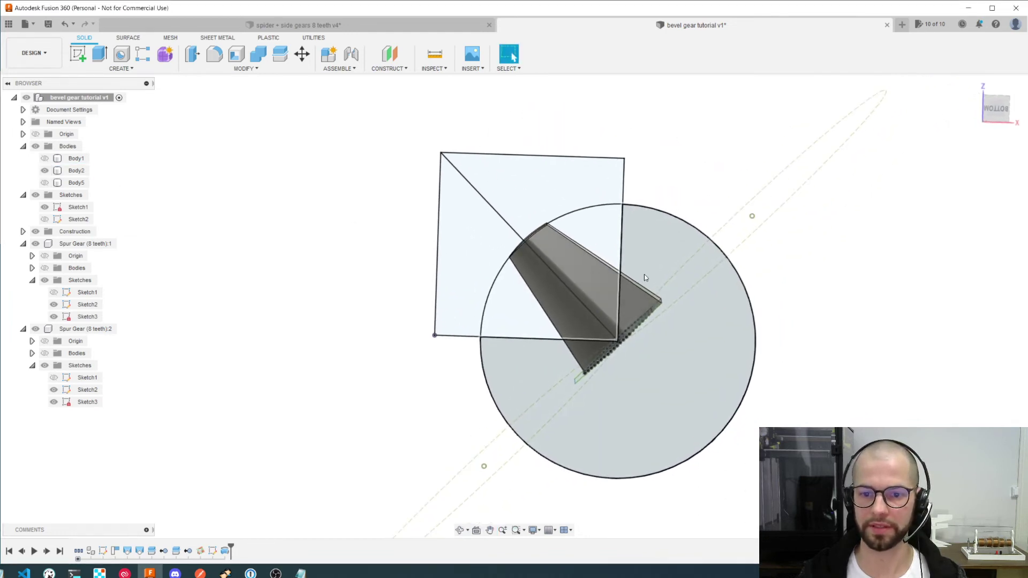
Create a plane through three points: both end corners of Body2's upper long edge and the construction square's upper corner at the circle's centre line
scroll(663, 261, "up", 3)
left_click(509, 314)
middle_click_drag(509, 315, 508, 319, "shift")
left_click(389, 69)
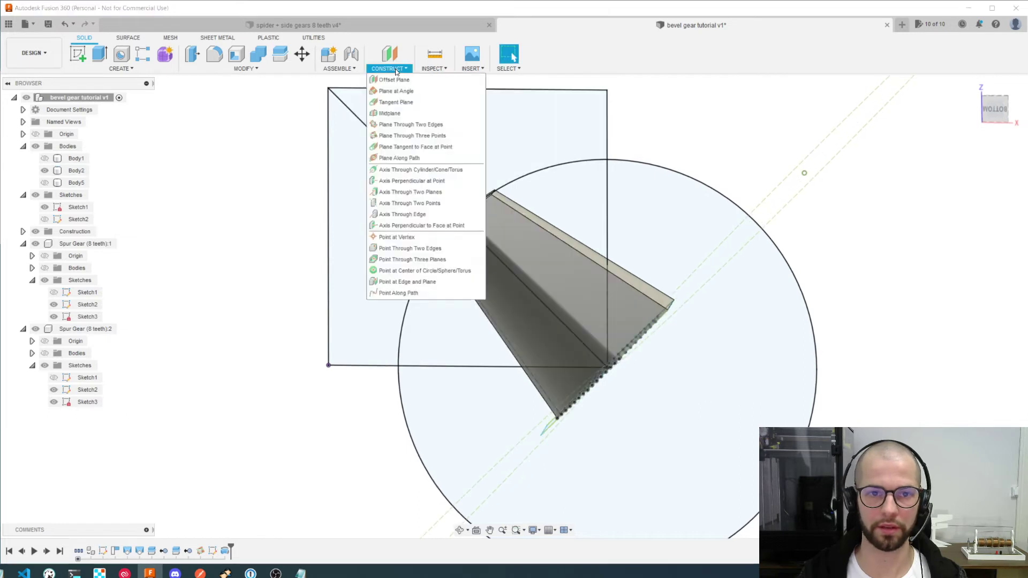
left_click(424, 138)
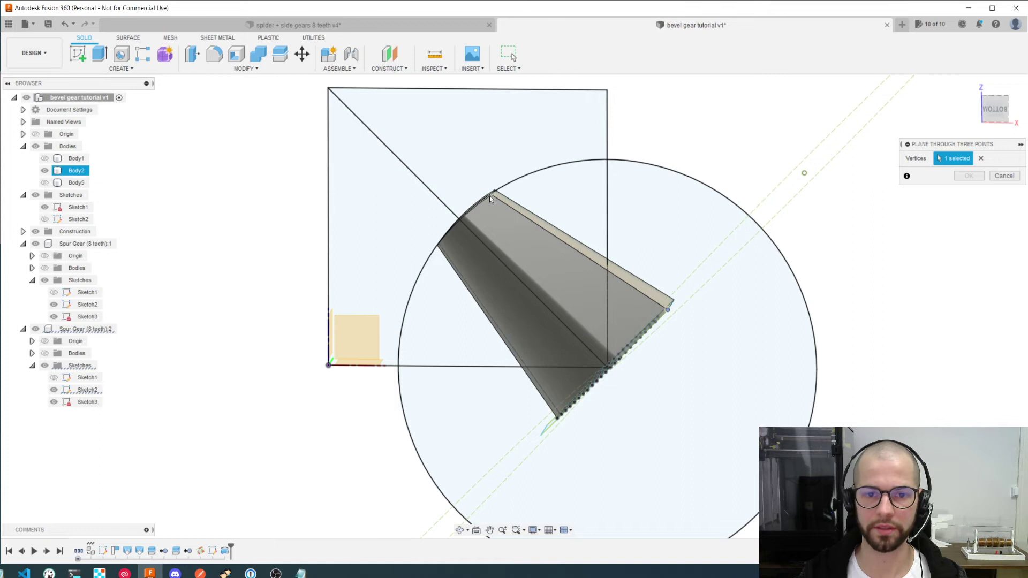
left_click(607, 91)
middle_click_drag(631, 227, 631, 230, "shift")
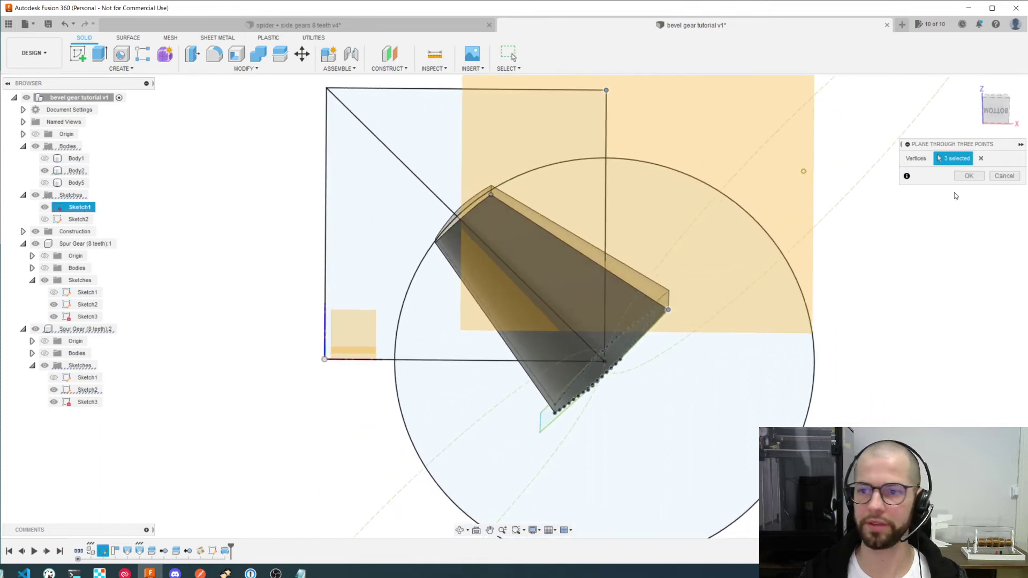
left_click(976, 175)
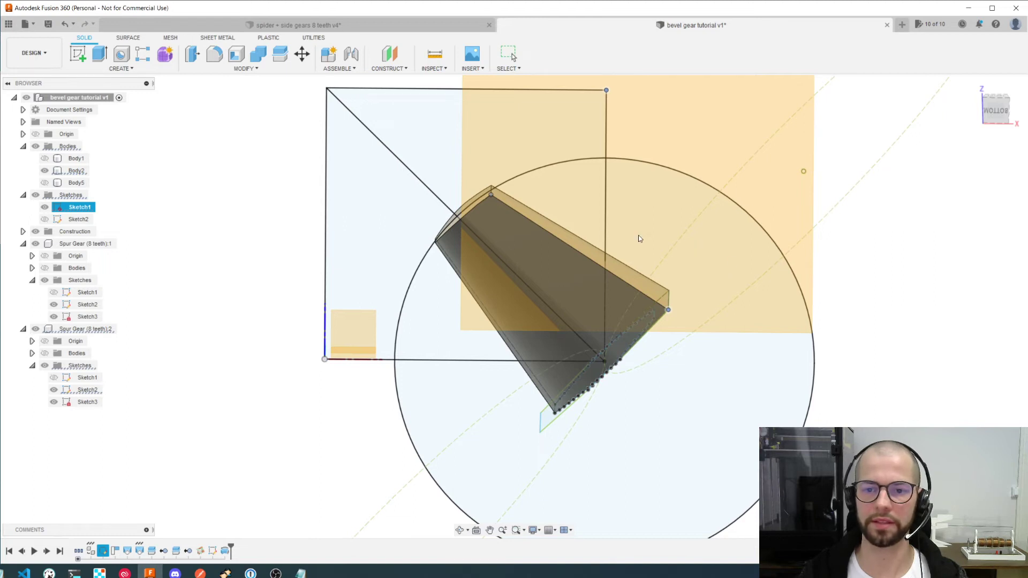
Start a new sketch on the three-point plane at Body2
middle_click_drag(584, 163, 566, 233)
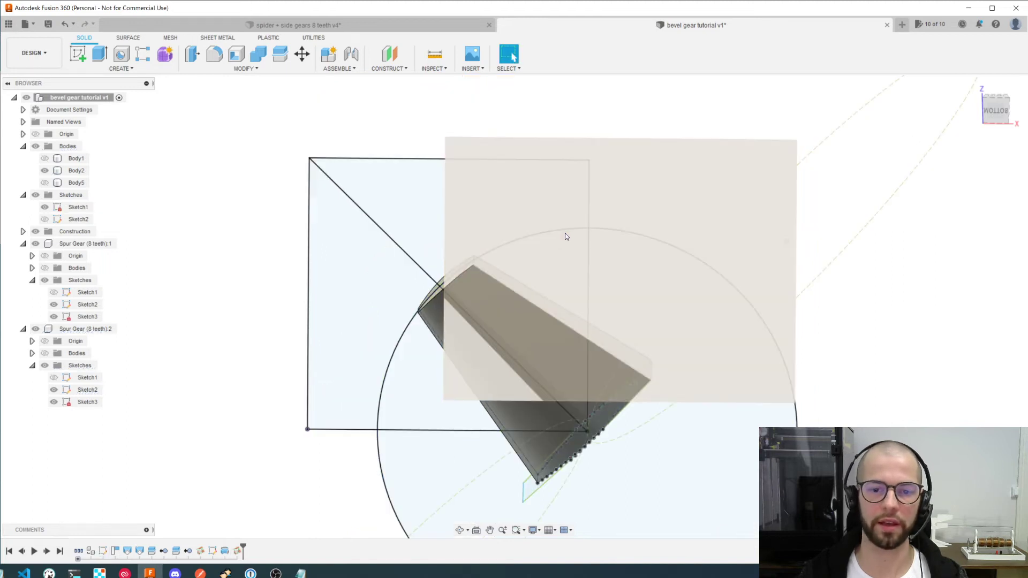
left_click(76, 55)
left_click(705, 203)
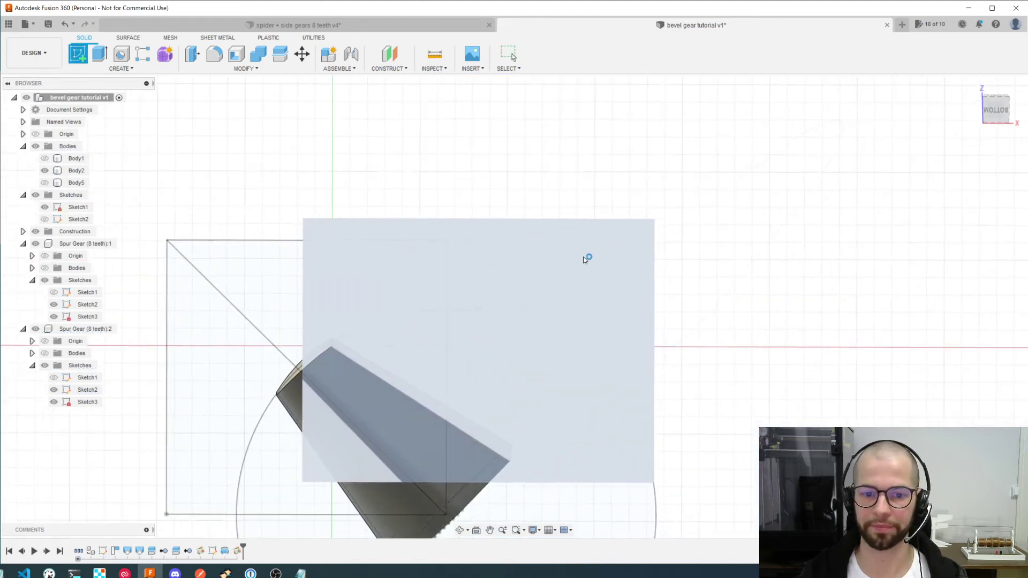
mouse_move(461, 375)
middle_mouse_down()
mouse_move(498, 276)
mouse_move(556, 232)
middle_mouse_up()
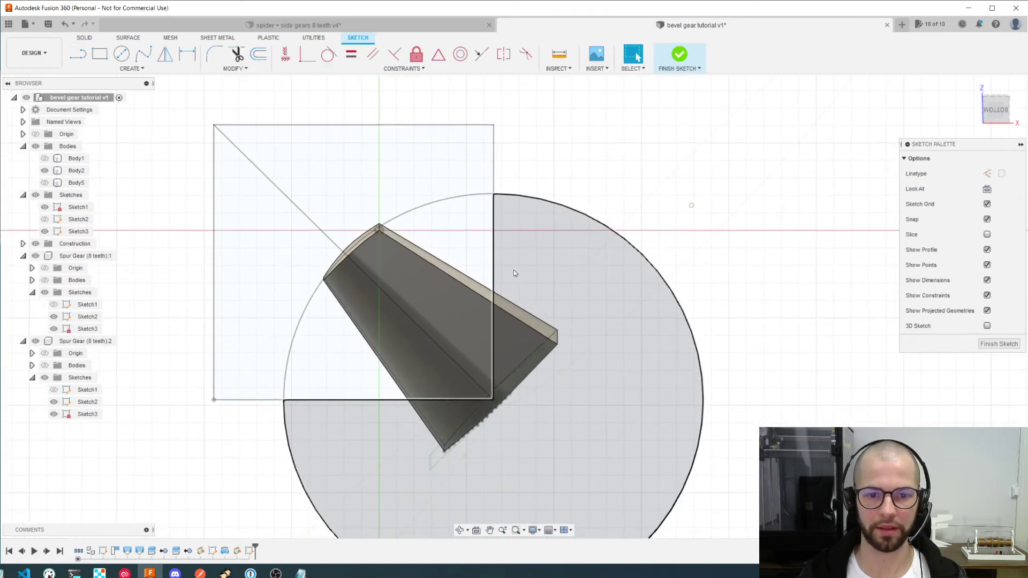
Project Body2's upper long edge and the construction square's top side into the sketch with the projection link on
left_click(466, 290)
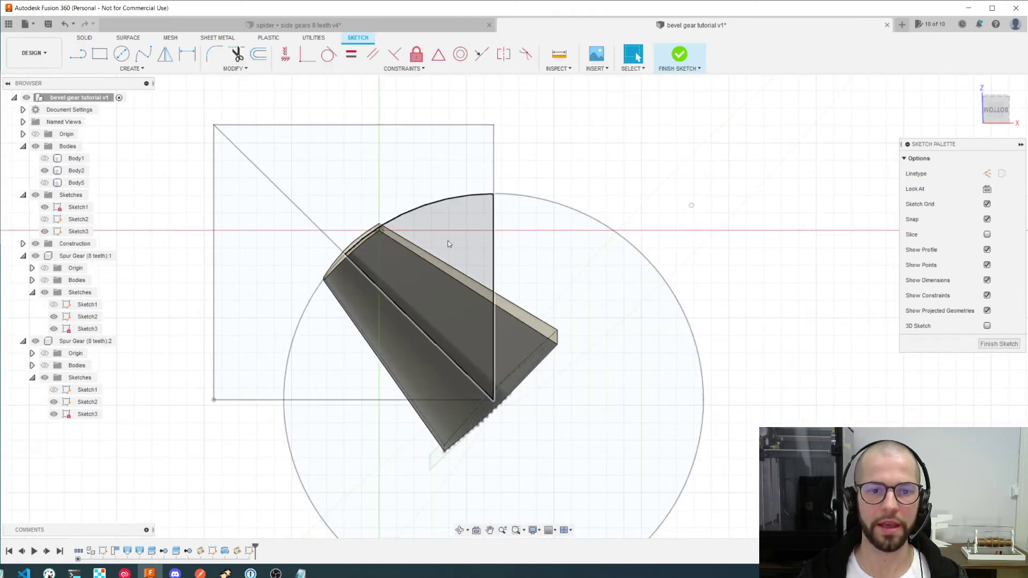
left_click(454, 282)
left_click(443, 126)
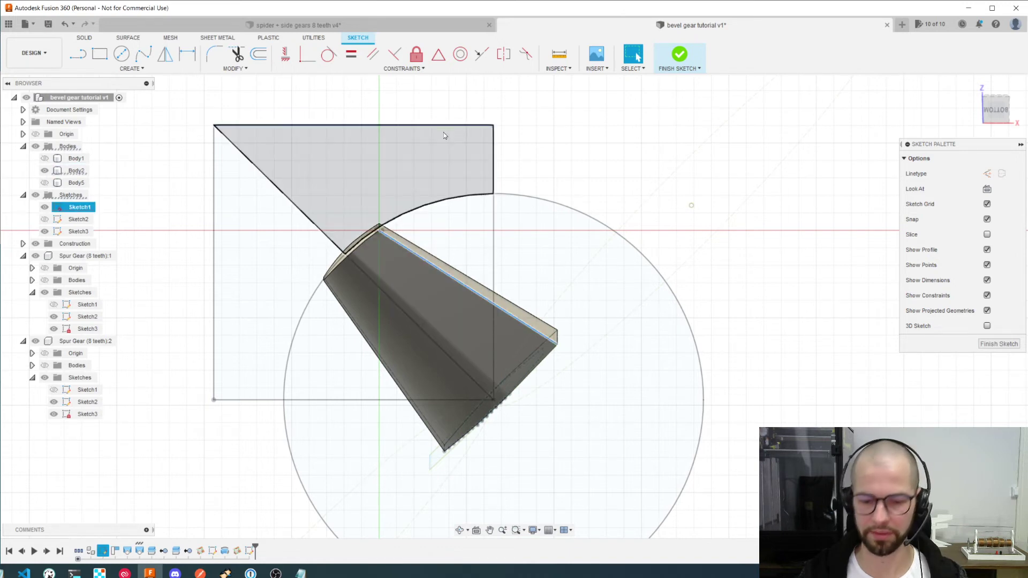
key("p")
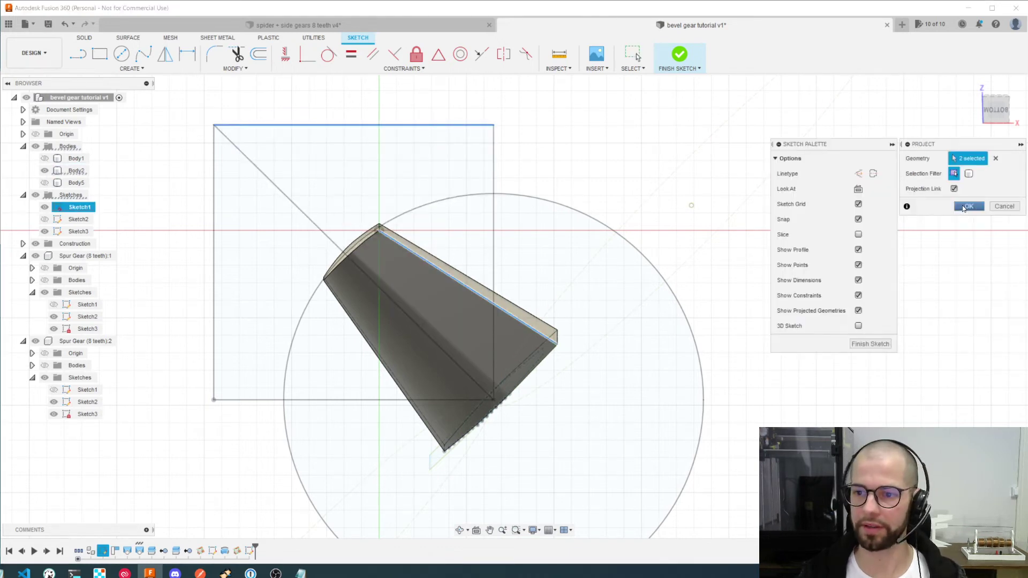
left_click(967, 206)
mouse_move(591, 269)
middle_mouse_down("shift")
mouse_move(574, 269)
mouse_move(591, 271)
middle_mouse_up("shift")
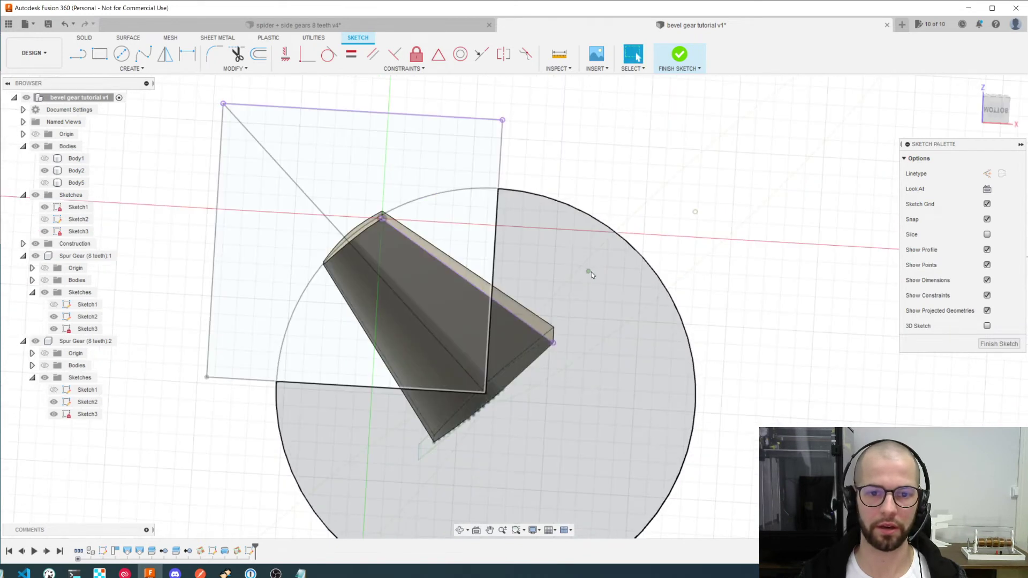
Sketch a 2 mm line from the projected tooth edge's lower end, in line with the tooth's end face, and a vertical line up to the square's top level
mouse_move(614, 172)
middle_mouse_down("shift")
mouse_move(612, 255)
mouse_move(587, 174)
mouse_move(594, 154)
mouse_move(607, 156)
middle_mouse_up("shift")
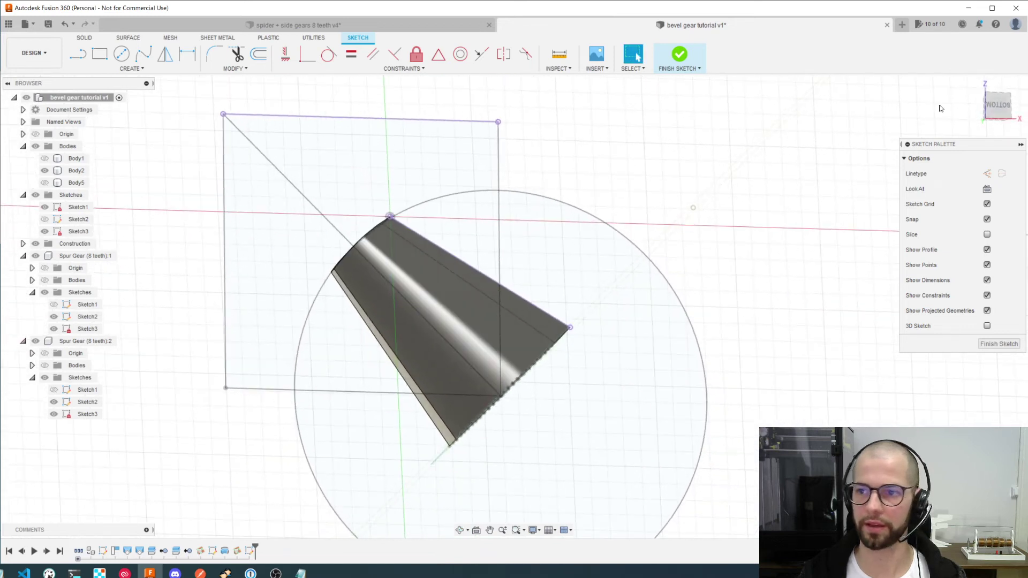
left_click(989, 109)
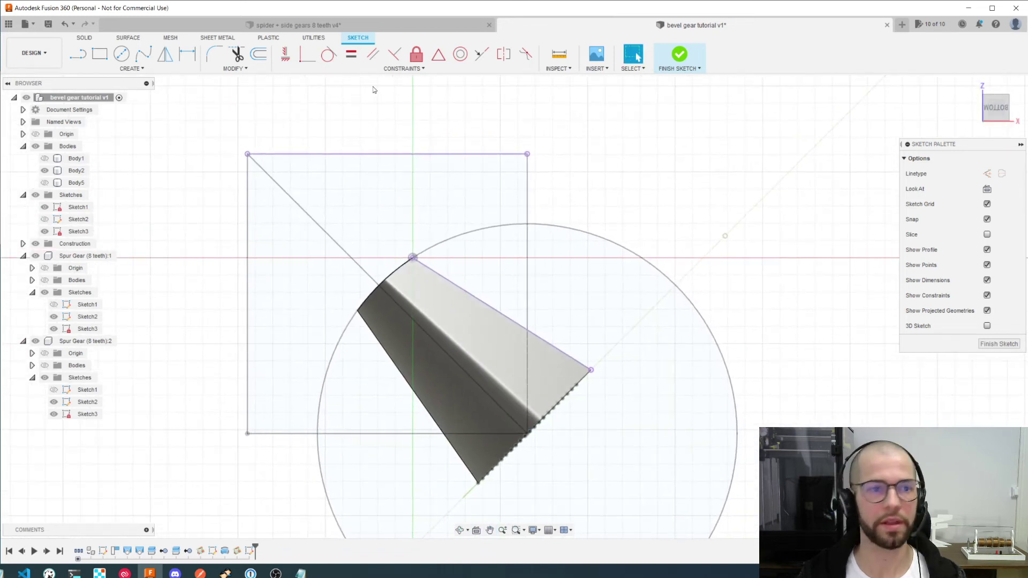
left_click(591, 369)
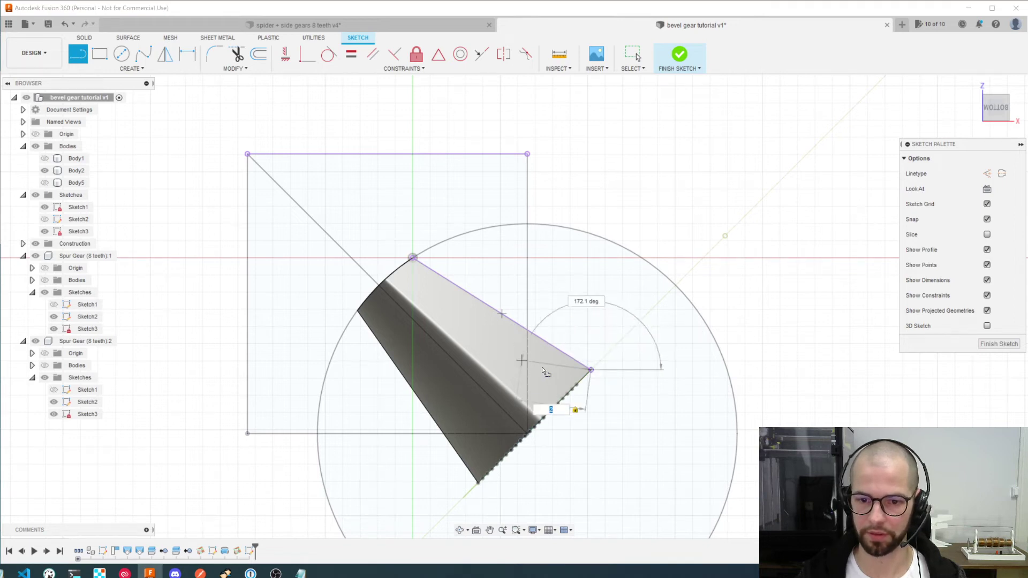
type("2")
key("Return")
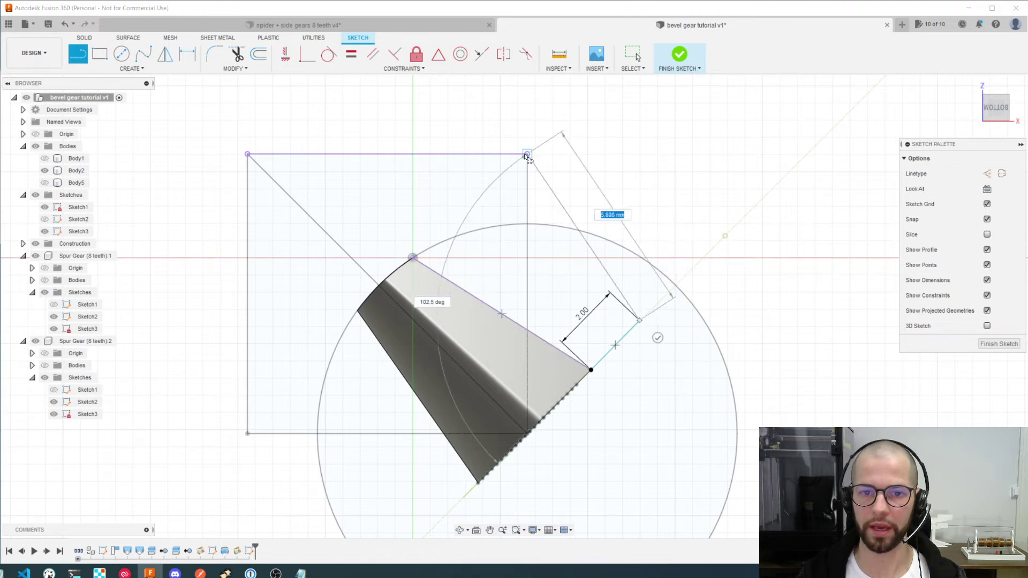
left_click(638, 155)
left_click_drag(638, 154, 413, 156)
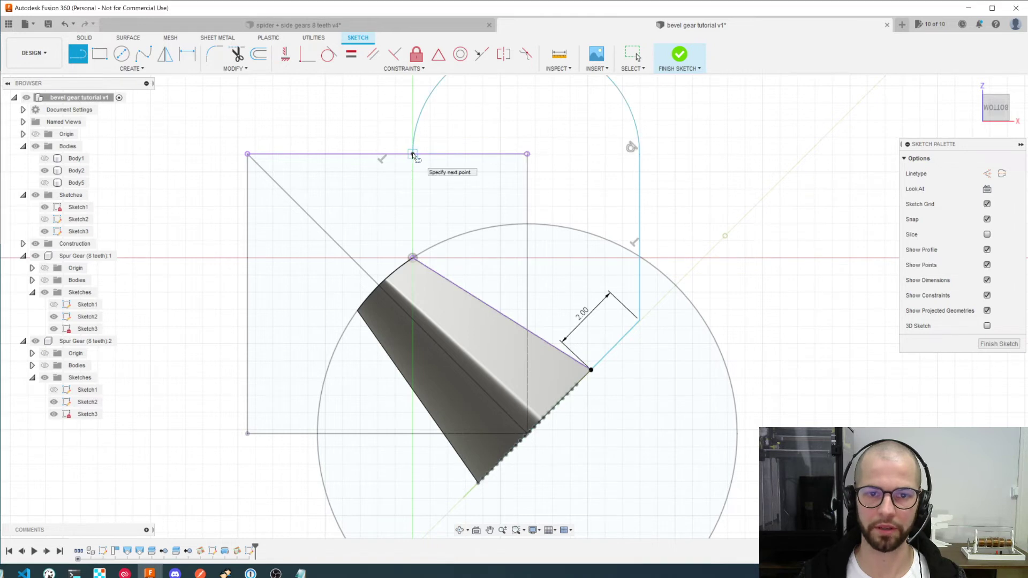
key("Escape")
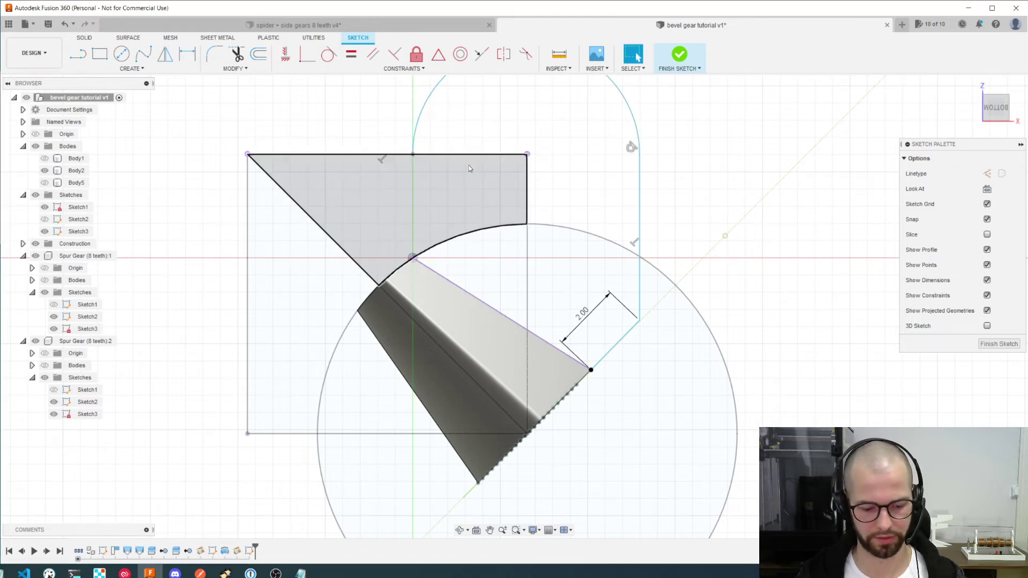
key("ctrl+z")
Close the profile with a horizontal line along the square's top side and a vertical line down to the tooth edge's upper end
key("l")
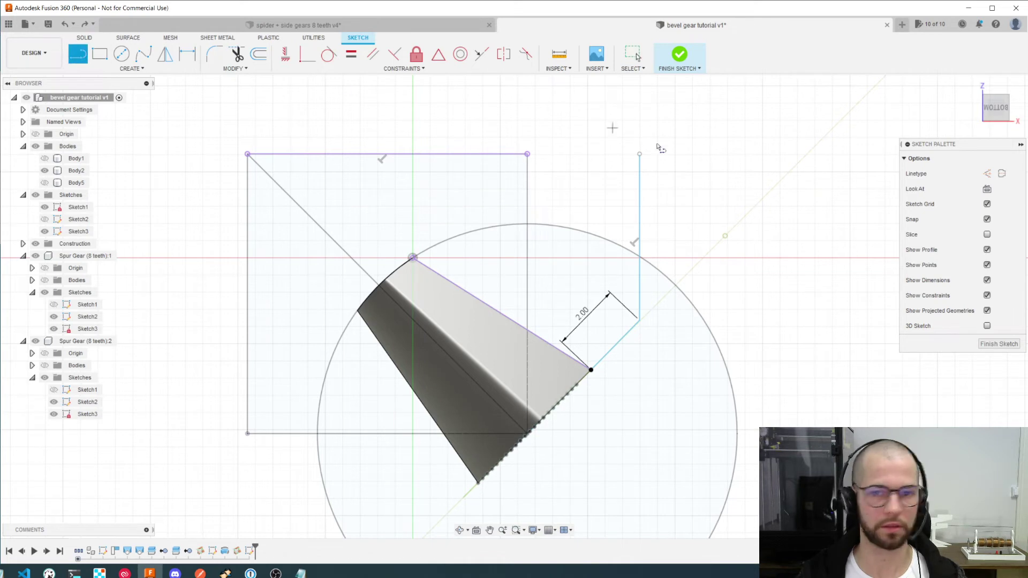
left_click(638, 154)
left_click(413, 155)
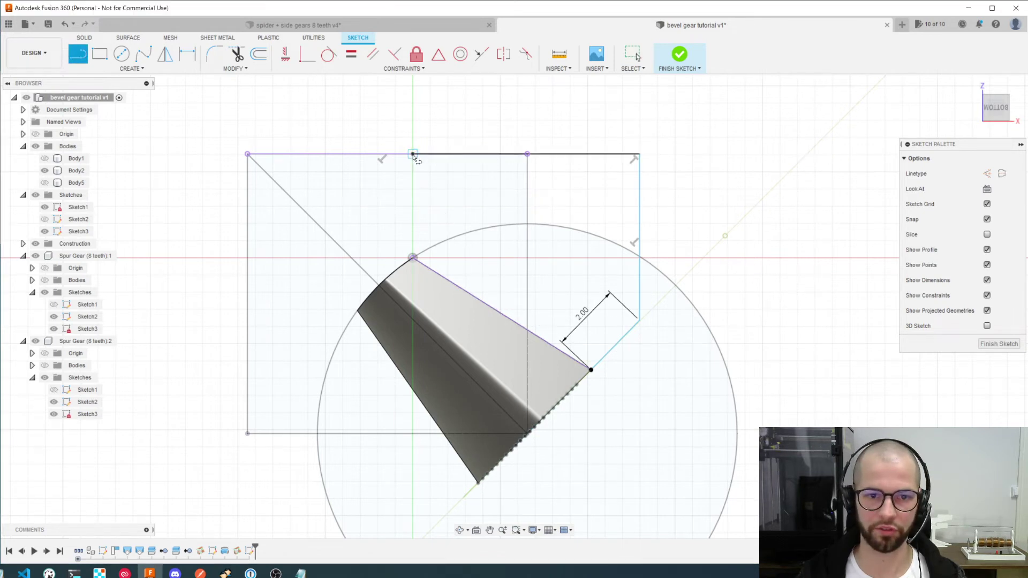
left_click(413, 258)
key("Escape")
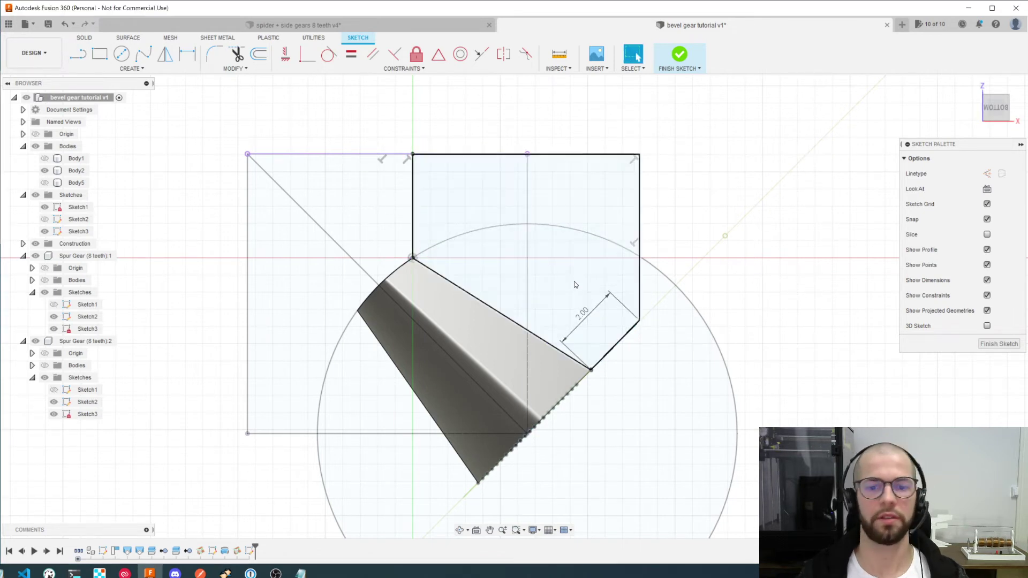
Sketch a horizontal line across the full width of the profile, slightly below its top line
scroll(573, 281, "down", 2)
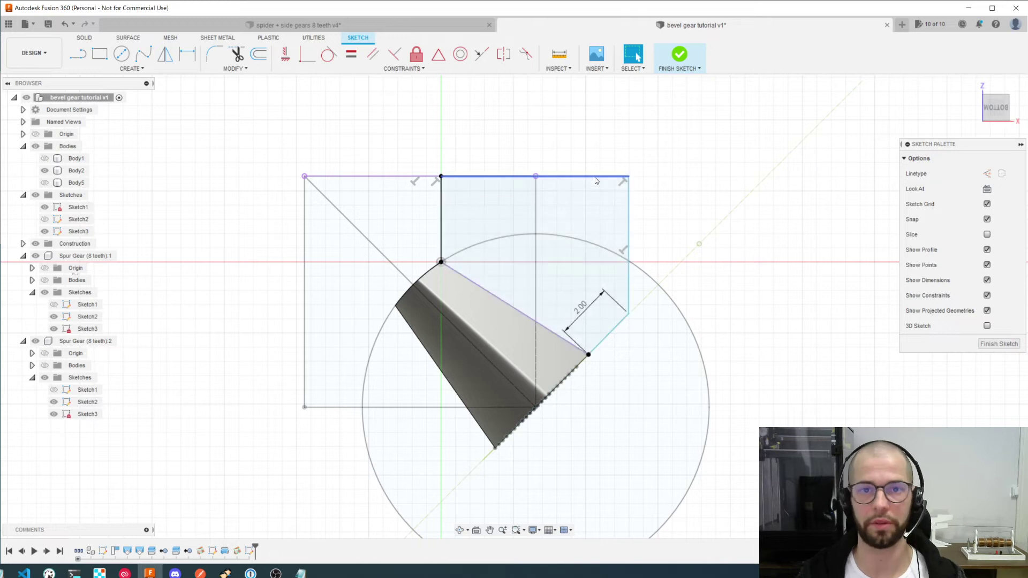
scroll(595, 180, "up", 4)
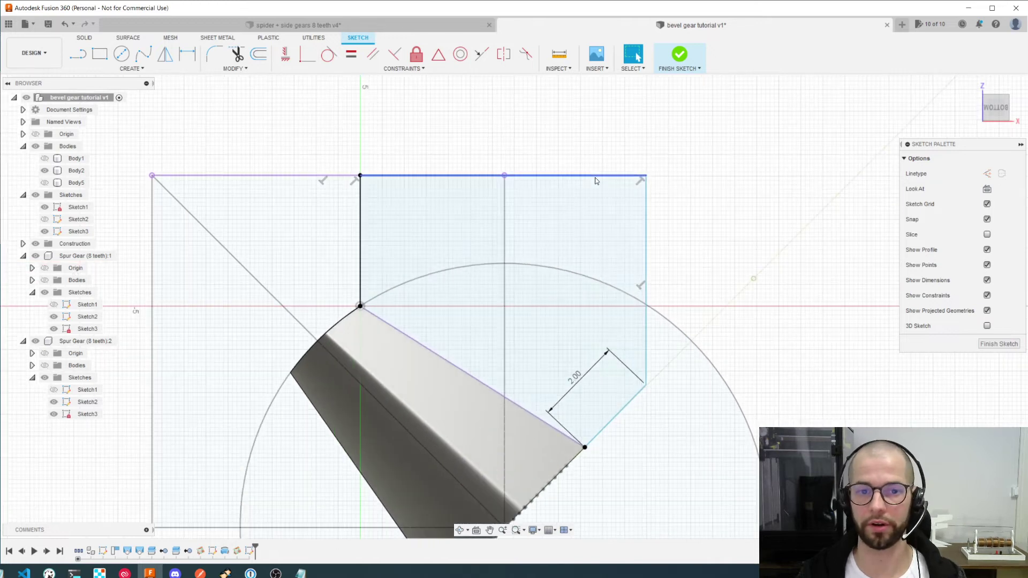
left_click(77, 54)
left_click(360, 211)
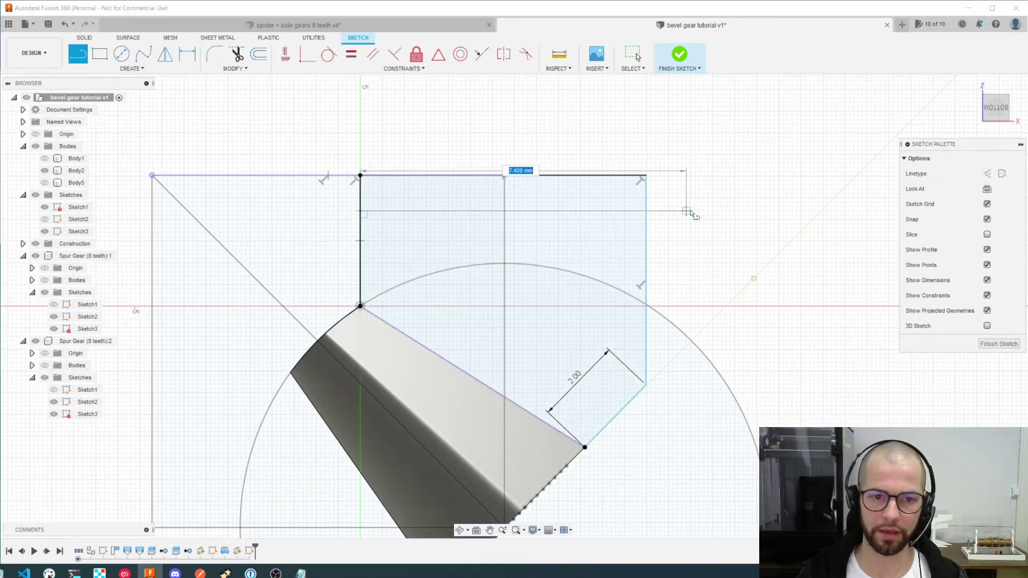
left_click(645, 211)
key("Escape")
Dimension the distance between the profile's top line and the horizontal line below it as 1.5 mm
left_click(187, 53)
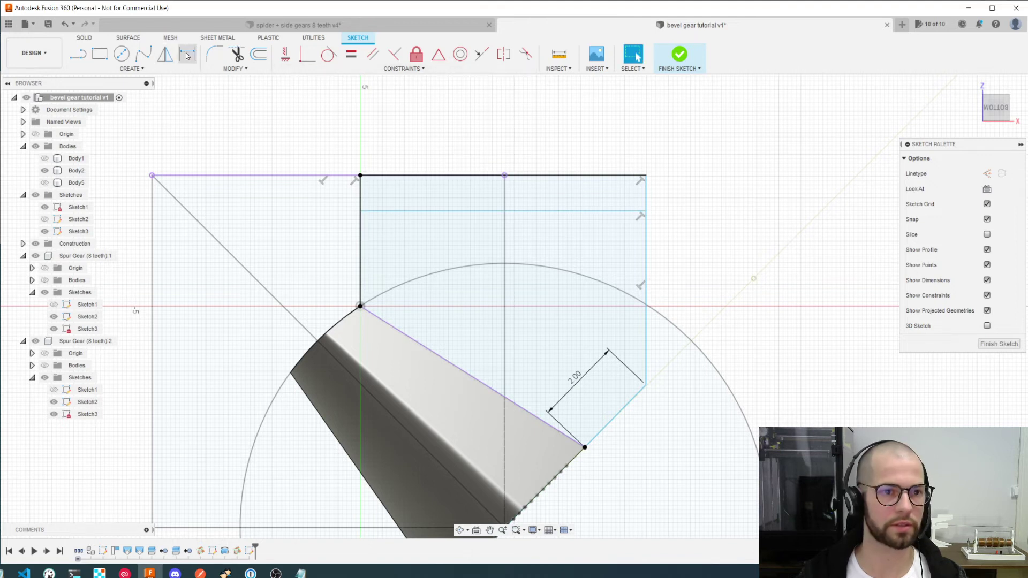
left_click(607, 175)
left_click(604, 213)
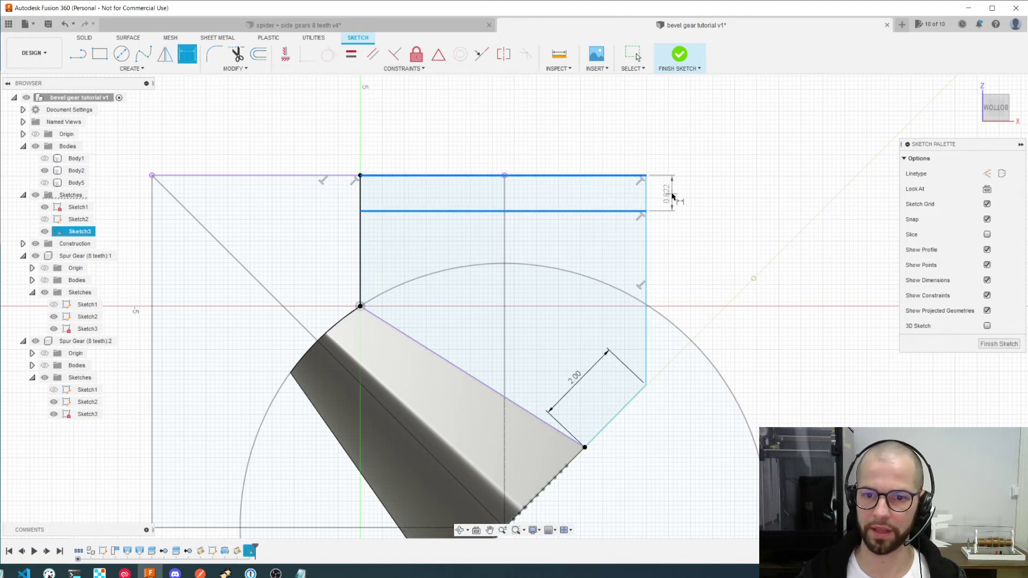
left_click(674, 197)
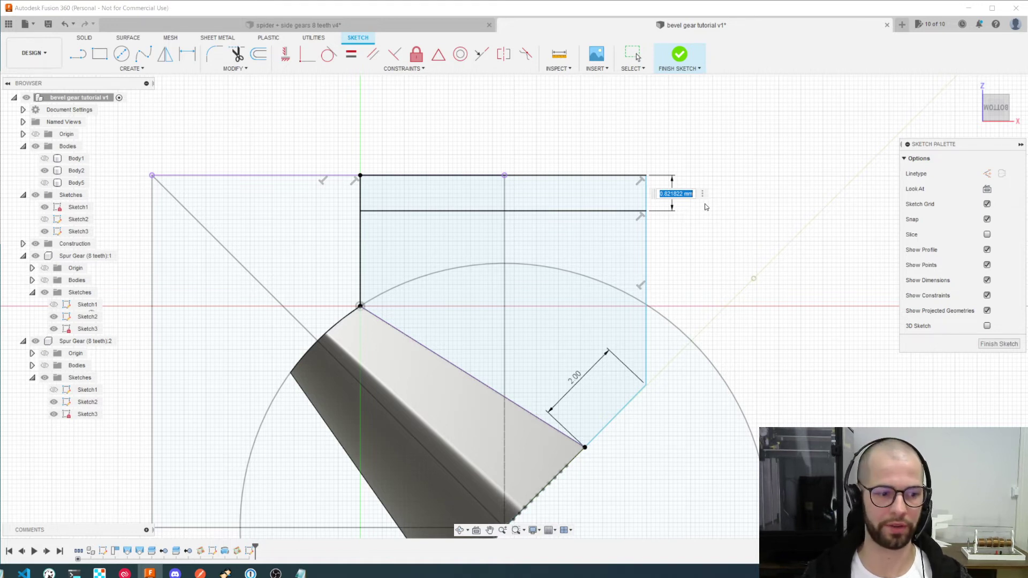
type("1.5")
key("Return")
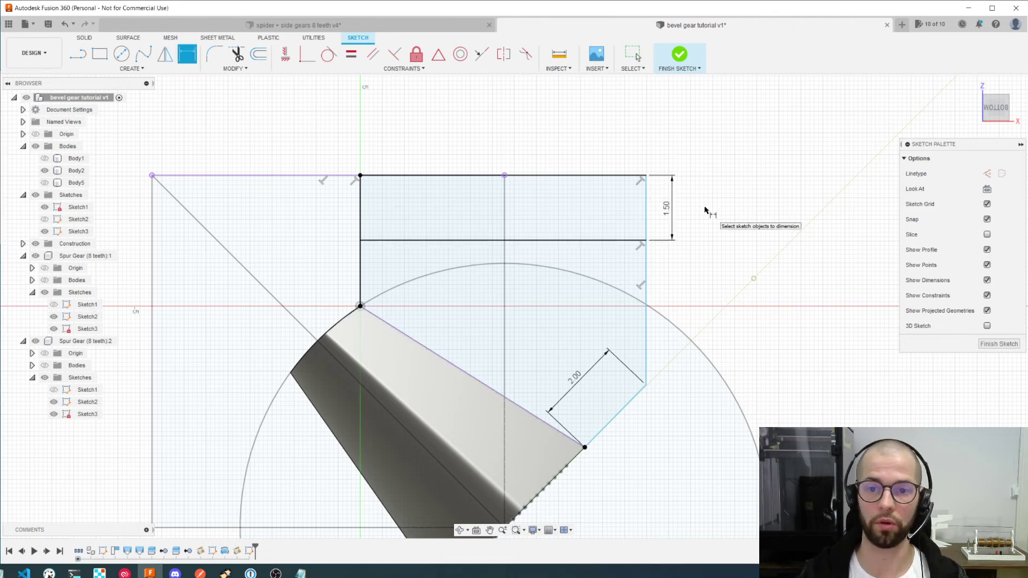
key("Escape")
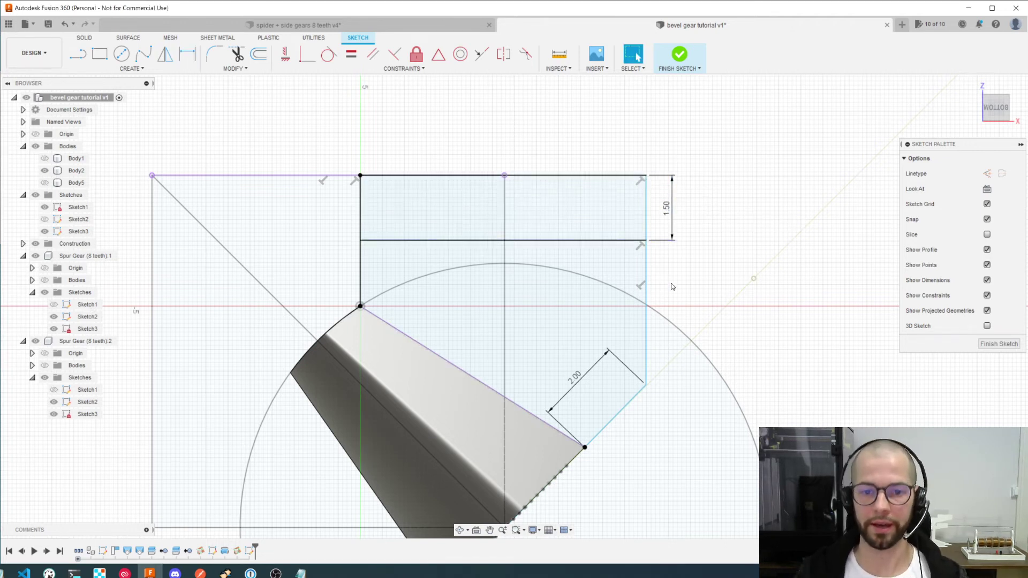
Finish the sketch and revolve the profile area below the bore line 360 degrees about the construction square's top side as a new body
scroll(673, 286, "down", 2)
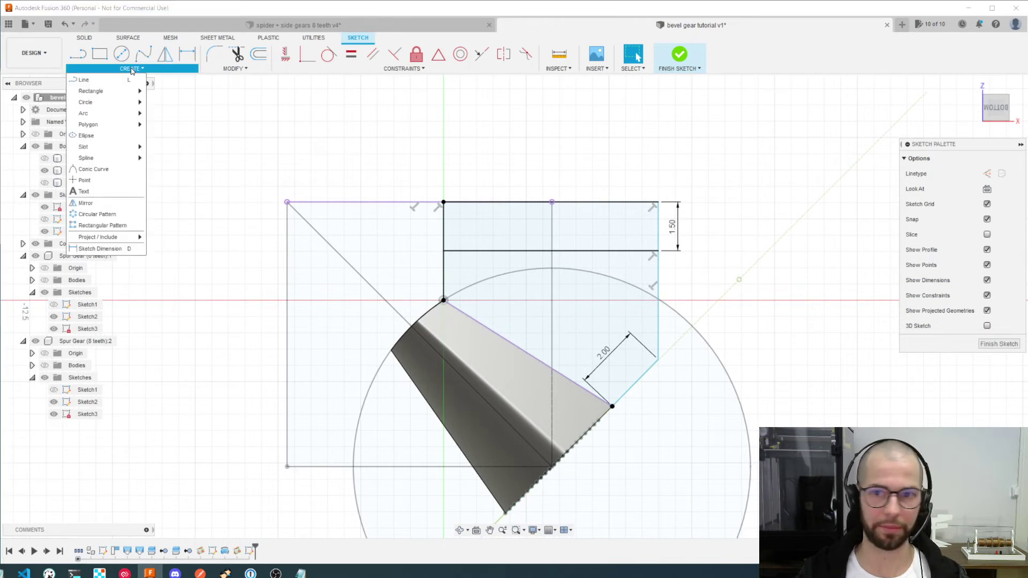
left_click(674, 56)
left_click(121, 69)
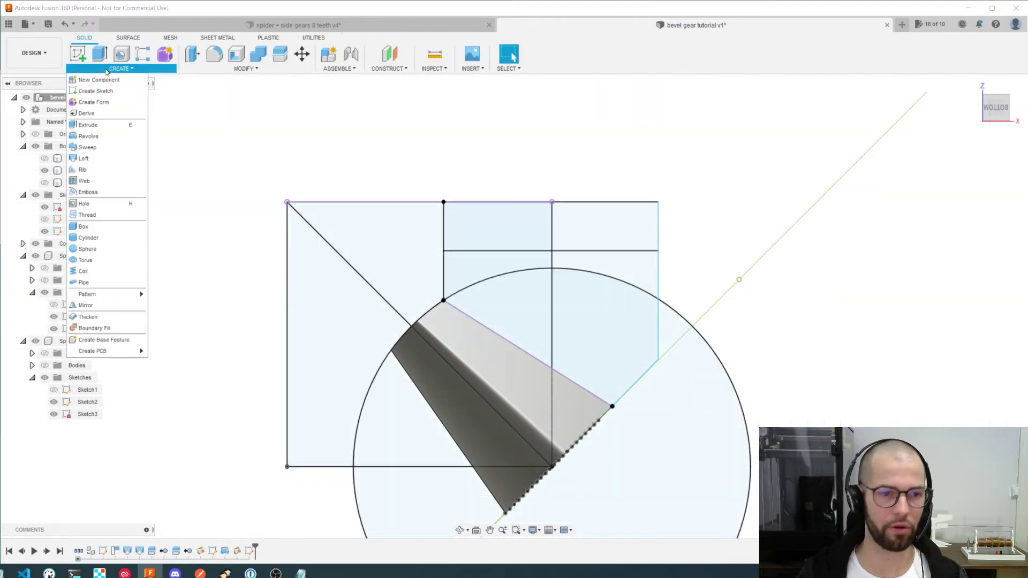
left_click(107, 138)
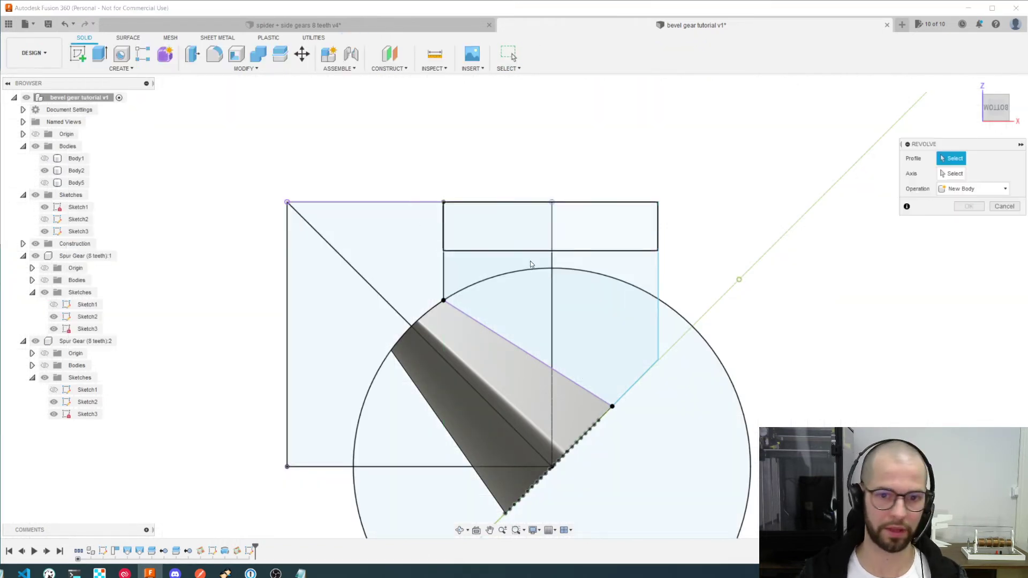
left_click(536, 309)
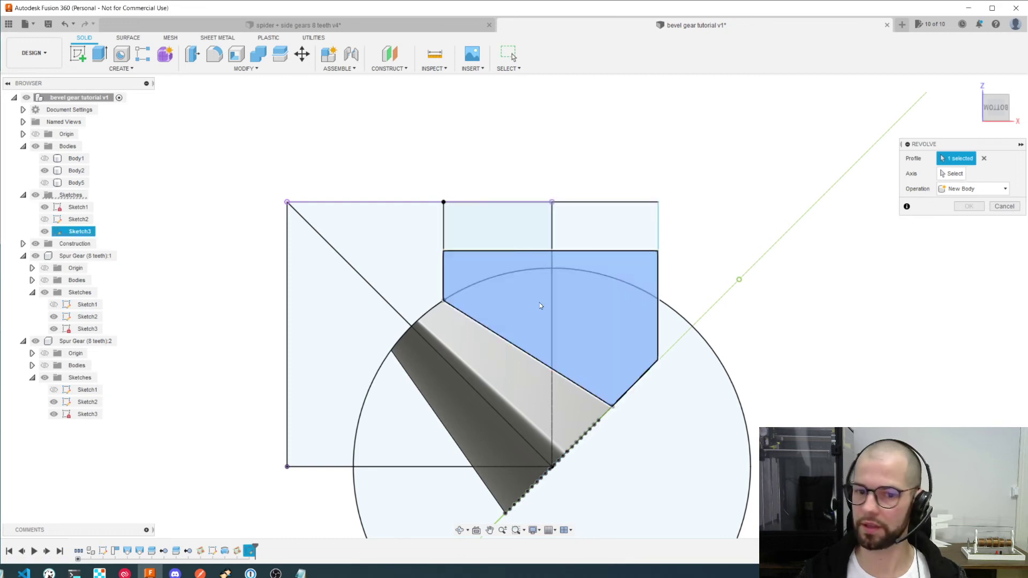
left_click(407, 202)
left_click(947, 235)
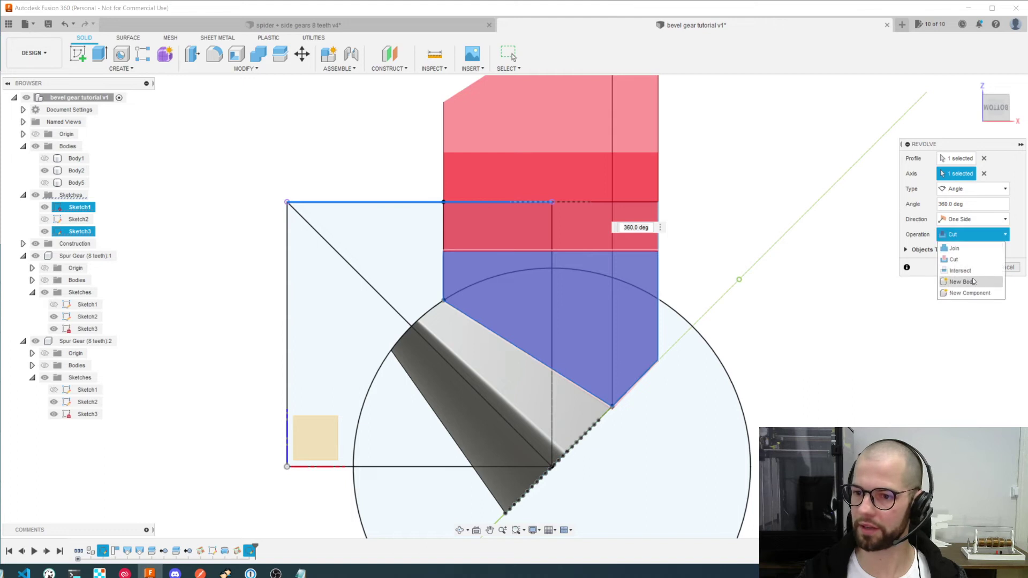
left_click(963, 282)
middle_click_drag(757, 273, 745, 272, "shift")
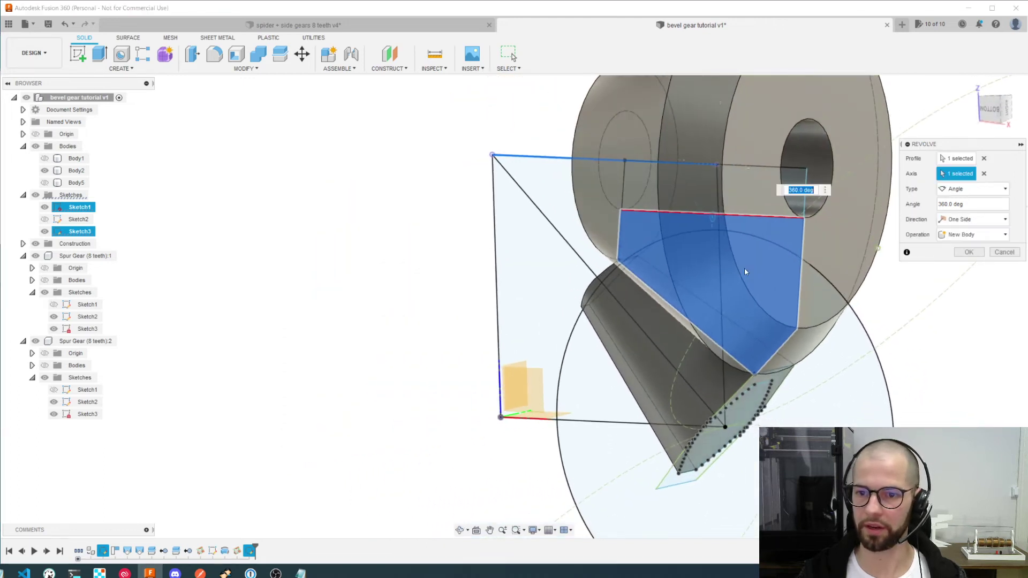
middle_click_drag(810, 162, 666, 275, "shift")
scroll(667, 293, "down", 2)
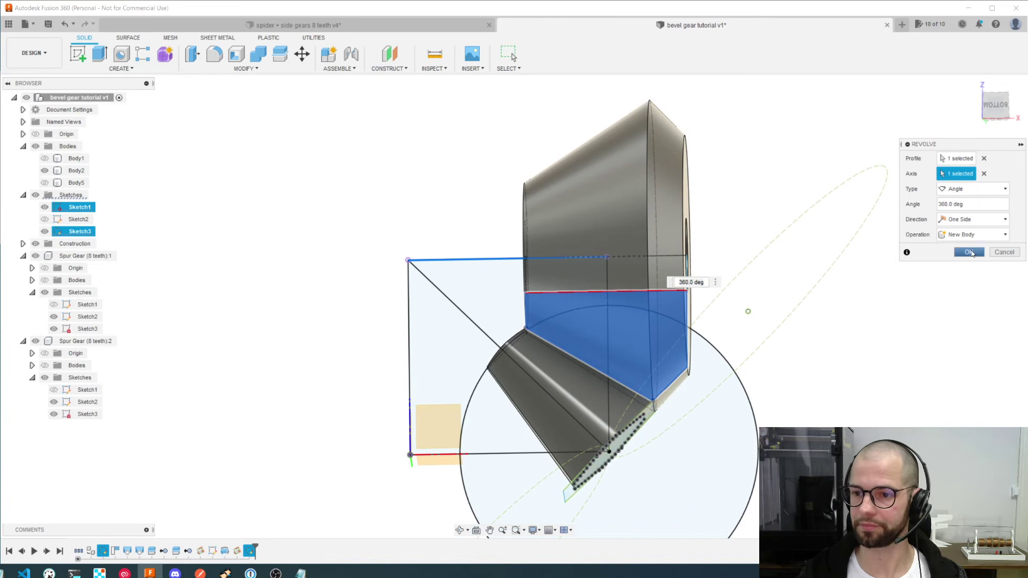
left_click(968, 252)
Show the first tooth Body1 and its revolved gear body Body5 again, and view both gears together
middle_click_drag(714, 335, 725, 278, "shift")
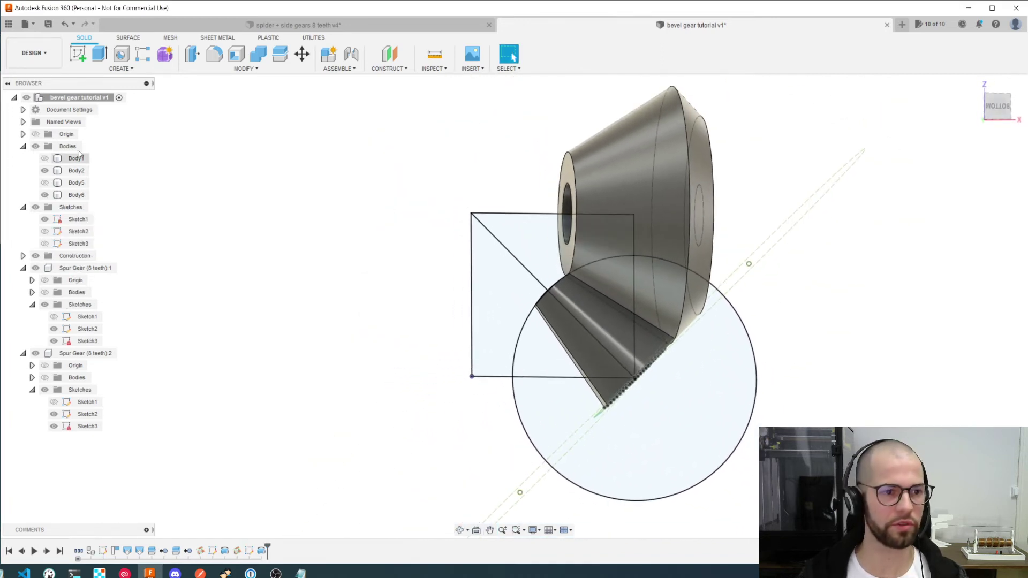
left_click(44, 186)
left_click(44, 160)
middle_click_drag(511, 301, 517, 322, "shift")
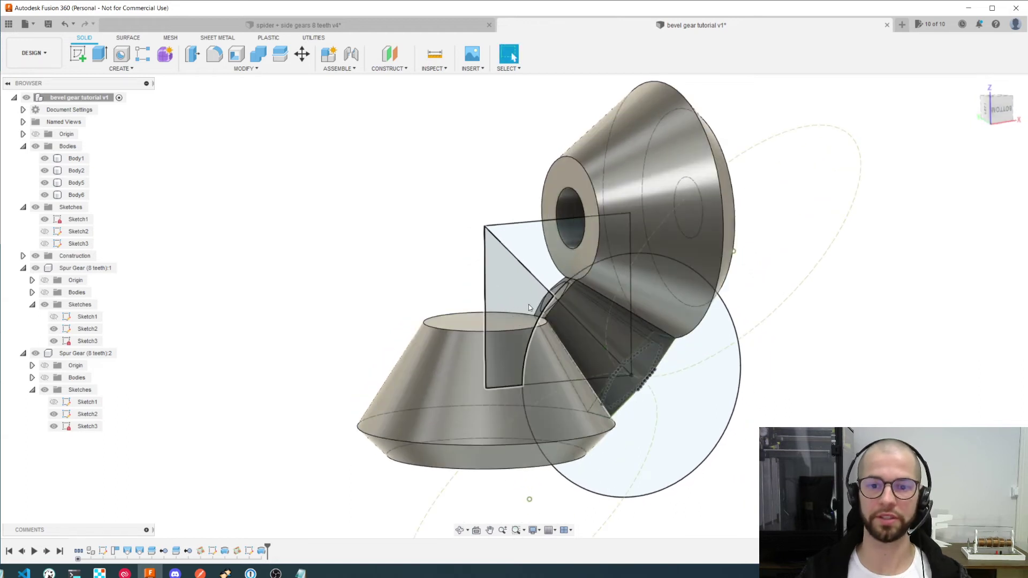
Isolate the first gear by hiding Body2 and Body6 while keeping Body1 and Body5 shown
left_click(46, 187)
left_click(45, 183)
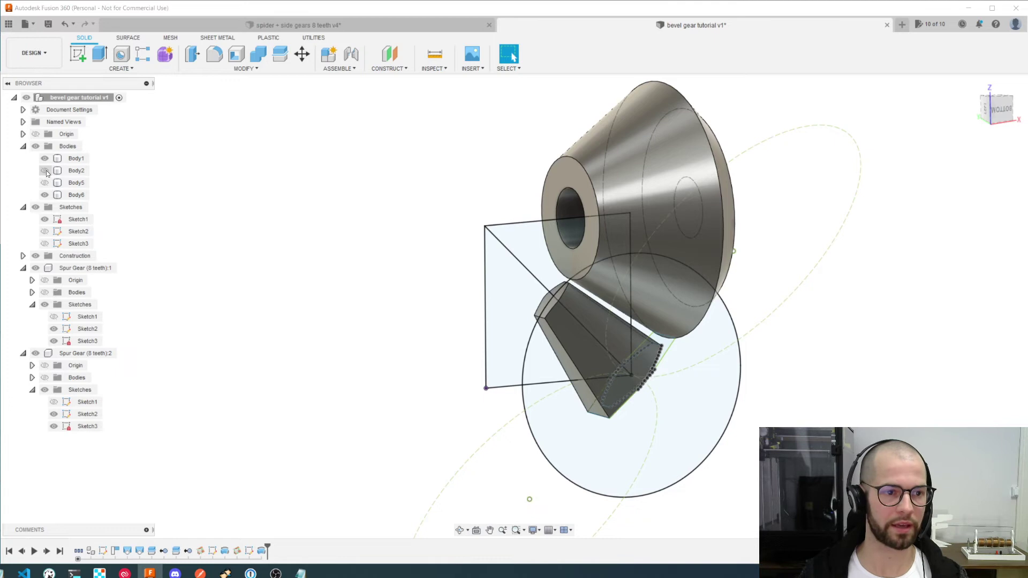
left_click(45, 195)
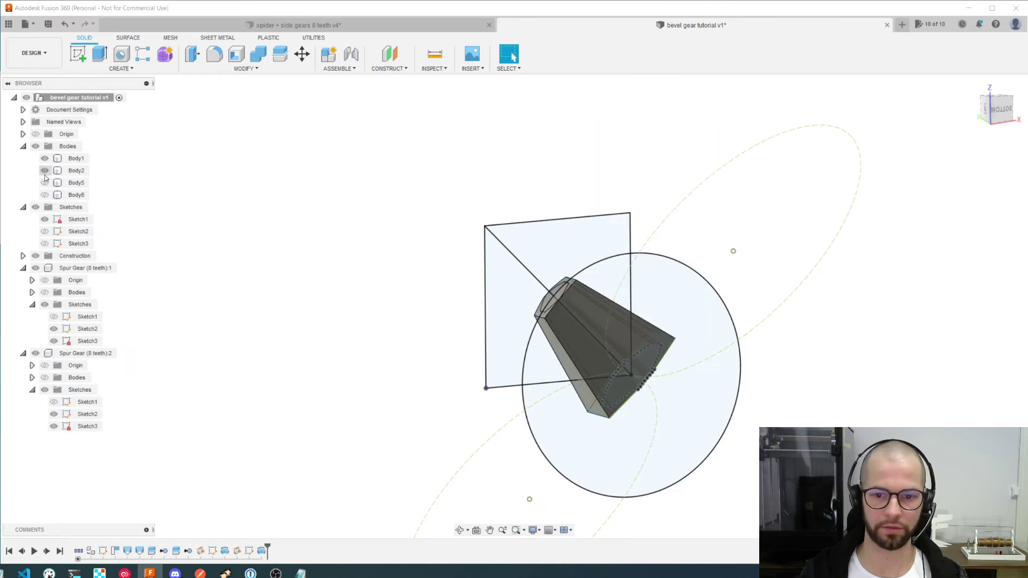
left_click(45, 170)
left_click(45, 182)
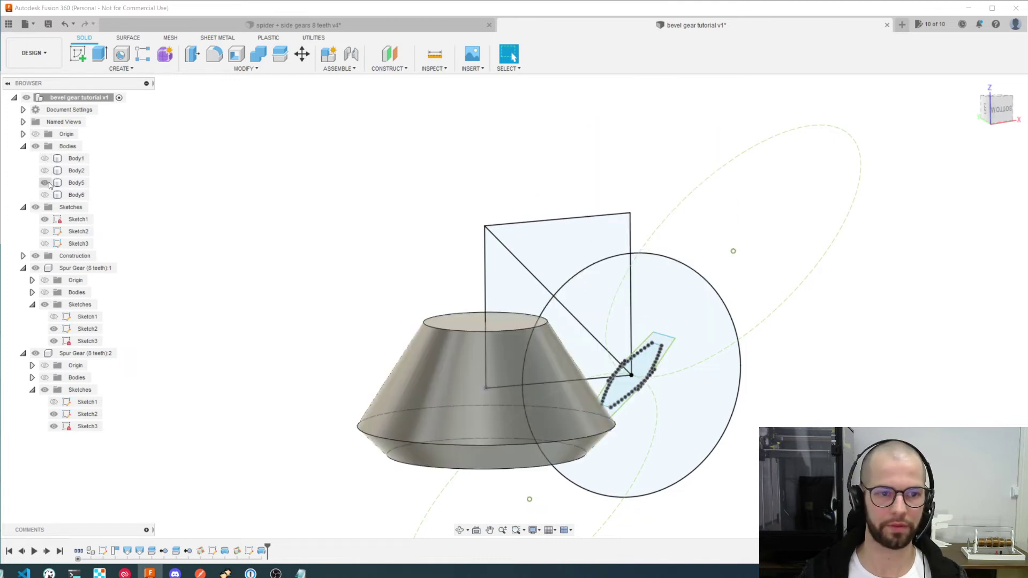
left_click(45, 170)
left_click(45, 171)
left_click(45, 159)
left_click(503, 322)
mouse_move(503, 321)
middle_mouse_down("shift")
mouse_move(475, 333)
mouse_move(523, 386)
mouse_move(553, 360)
mouse_move(541, 360)
mouse_move(566, 362)
mouse_move(583, 383)
middle_mouse_up("shift")
key("Escape")
Hide the main design's sketches and the sketches of both spur gear components
left_click(36, 207)
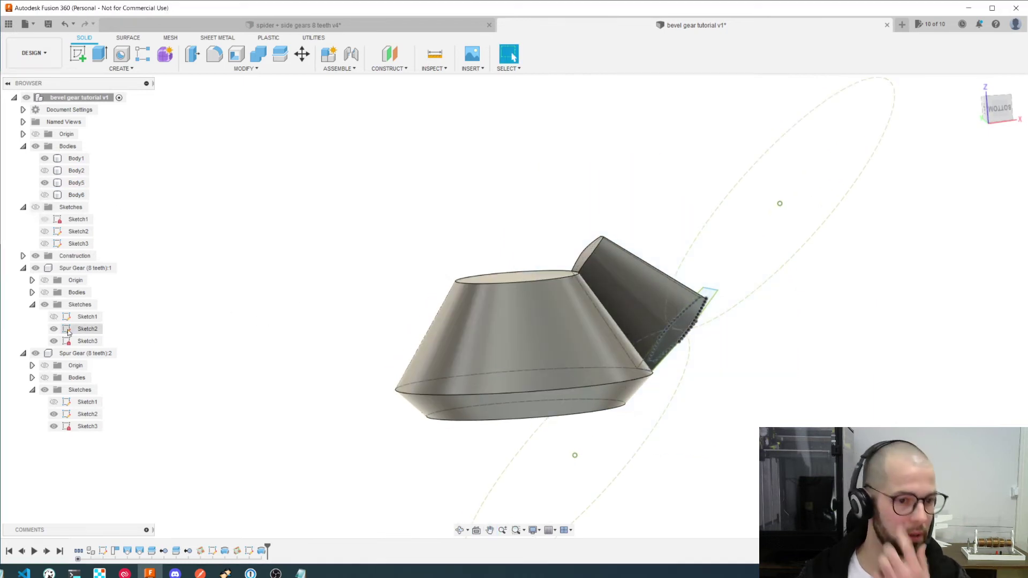
left_click(45, 304)
left_click(45, 390)
Circular-pattern the tooth Body1 around the construction square's vertical side with full angular spacing and a quantity of 8
middle_click_drag(500, 360, 381, 369, "shift")
left_click(85, 160)
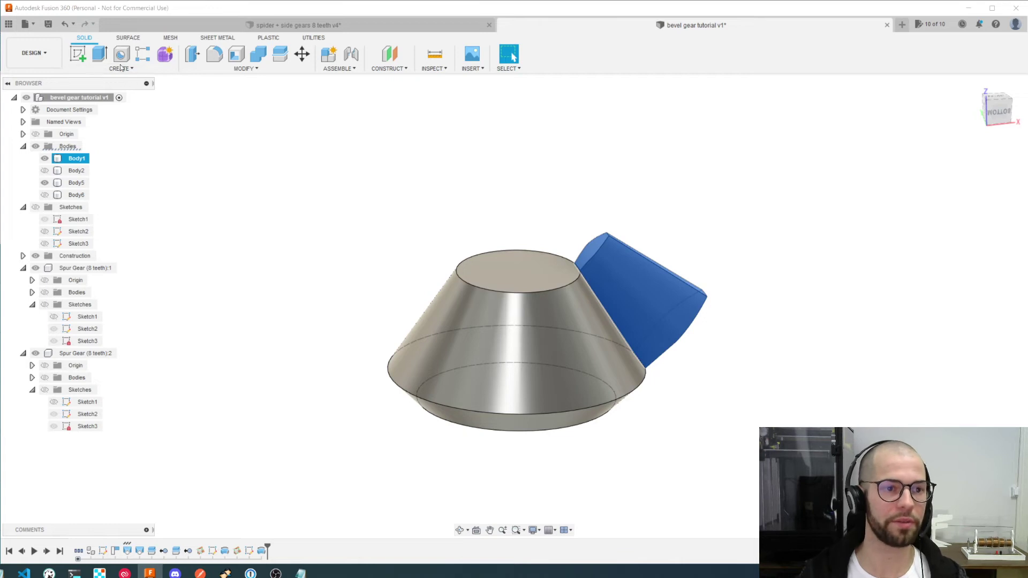
left_click(107, 69)
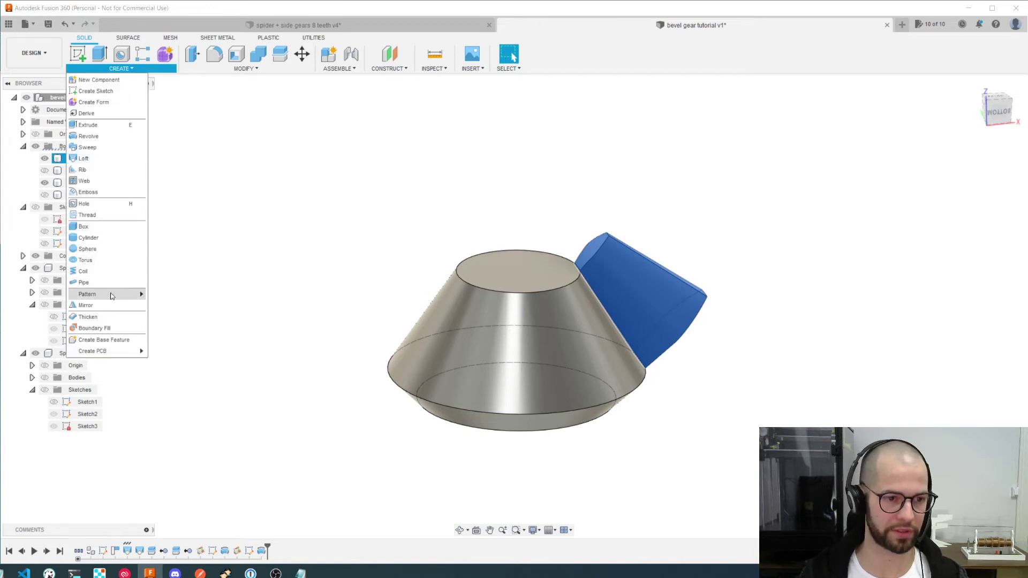
mouse_move(112, 296)
left_click(175, 305)
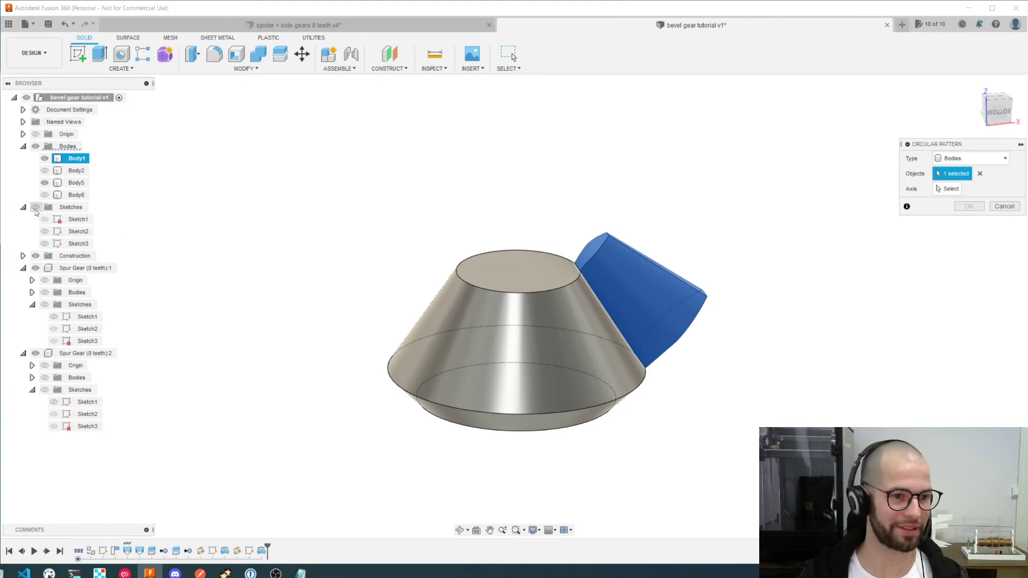
left_click(35, 209)
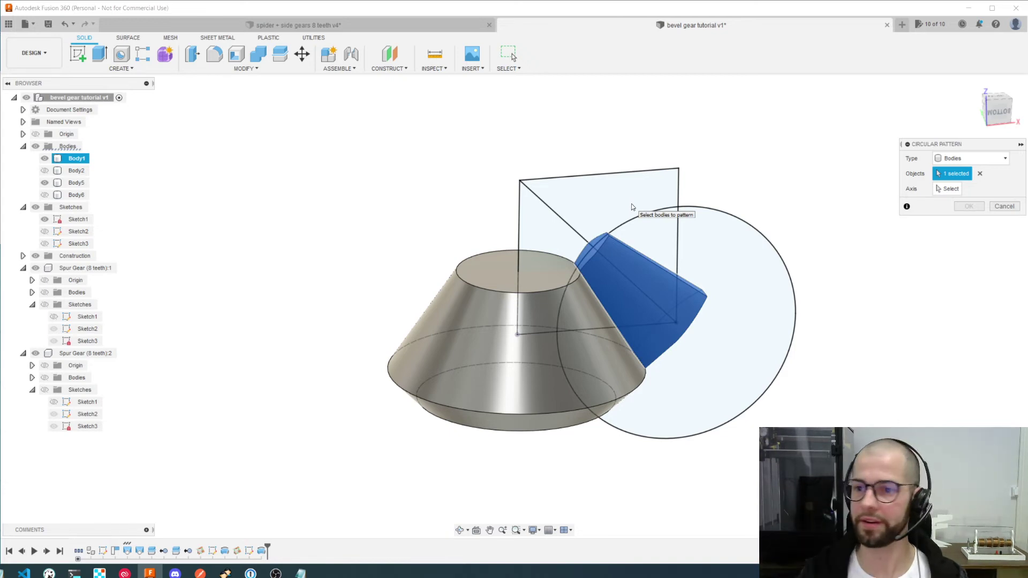
left_click(940, 191)
left_click(524, 225)
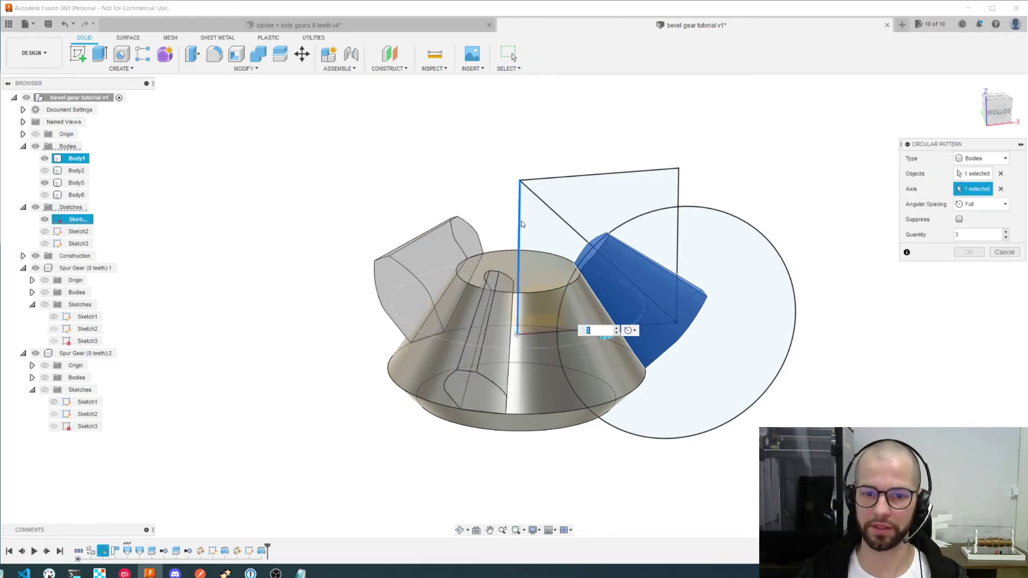
mouse_move(745, 304)
middle_mouse_down("shift")
mouse_move(740, 333)
mouse_move(747, 313)
middle_mouse_up("shift")
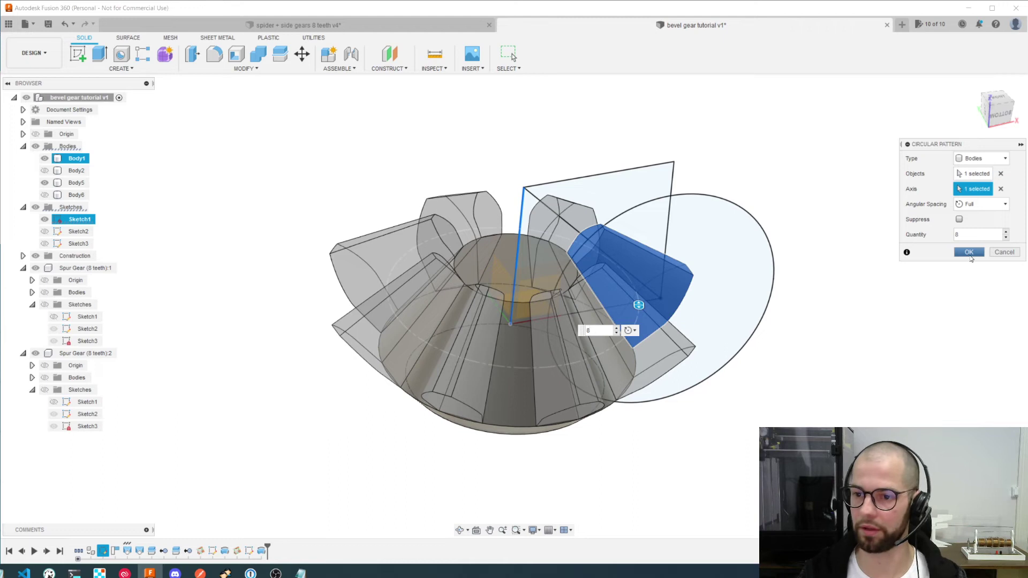
mouse_move(768, 342)
middle_mouse_down("shift")
mouse_move(740, 344)
mouse_move(745, 360)
mouse_move(762, 328)
mouse_move(768, 336)
middle_mouse_up("shift")
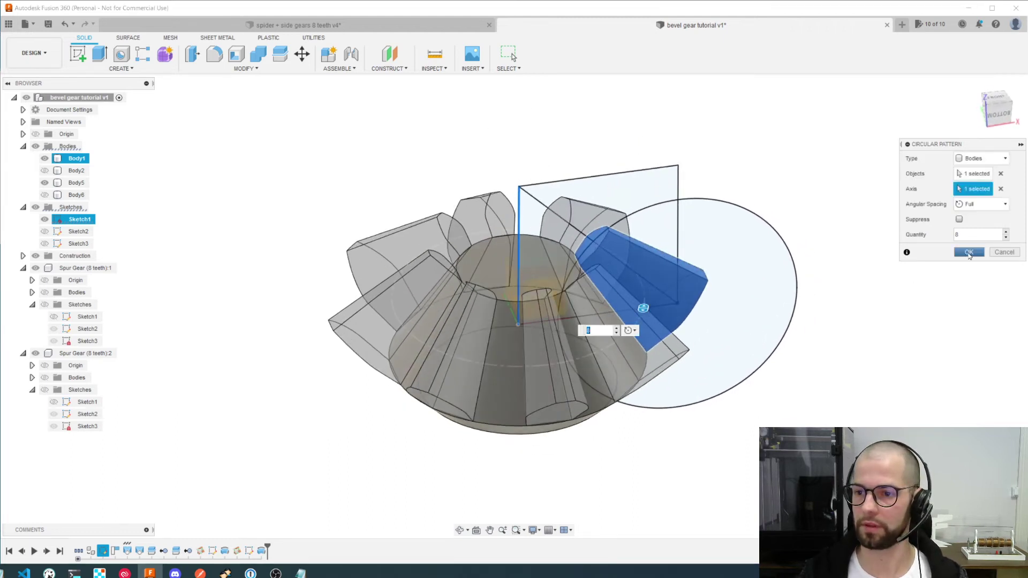
key("Return")
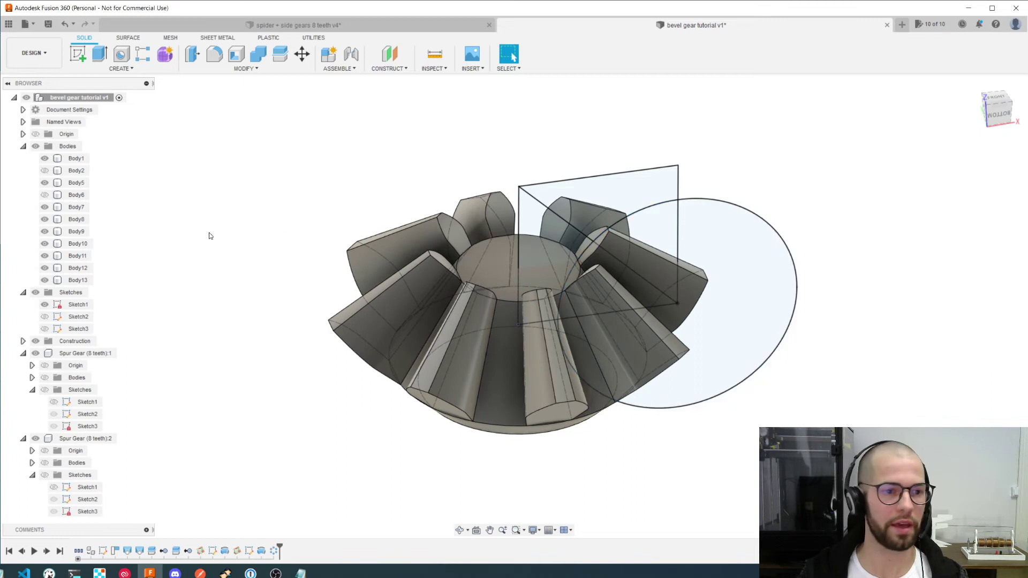
Highlight the patterned teeth Body7 to Body13 and the original tooth Body1, and view them around the gear body
left_click(76, 207)
left_click(76, 280, "shift")
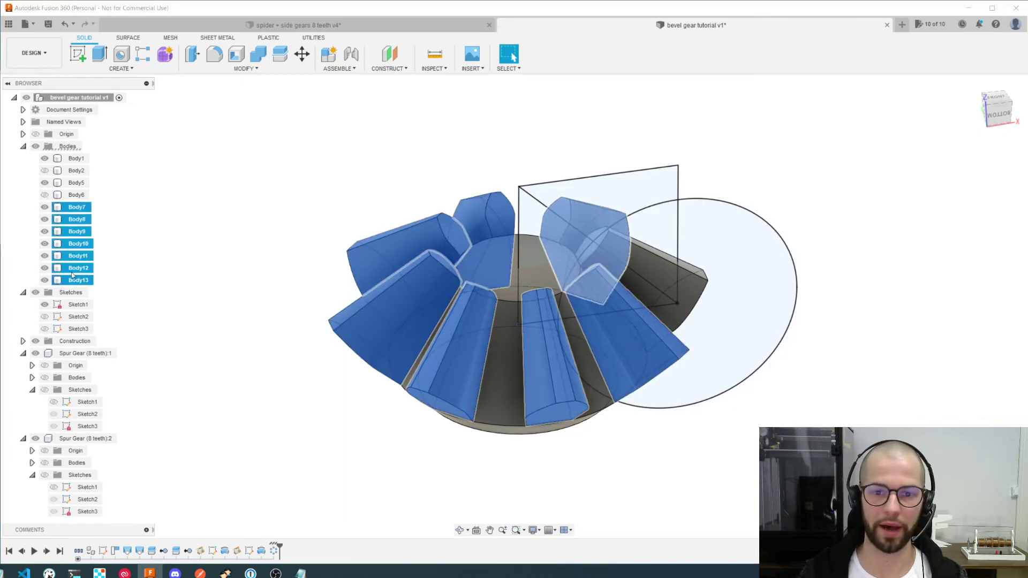
left_click(71, 159)
mouse_move(369, 357)
middle_mouse_down("shift")
mouse_move(375, 281)
mouse_move(368, 332)
mouse_move(366, 316)
mouse_move(380, 340)
middle_mouse_up("shift")
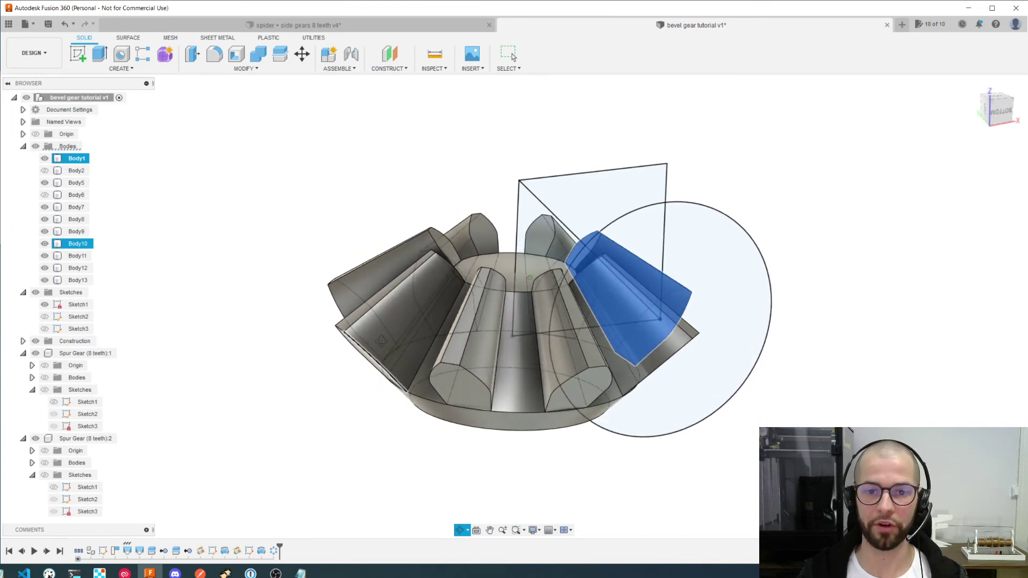
key("Escape")
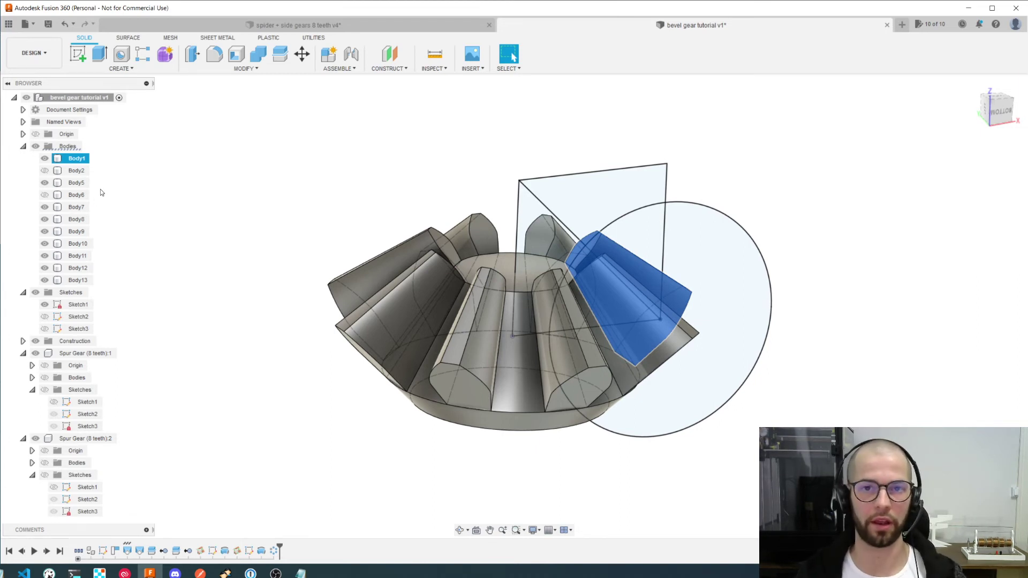
Collapse the main design's Sketches folder and both spur gear components in the browser, and clear the selection
left_click(23, 292)
left_click(23, 316)
left_click(23, 329)
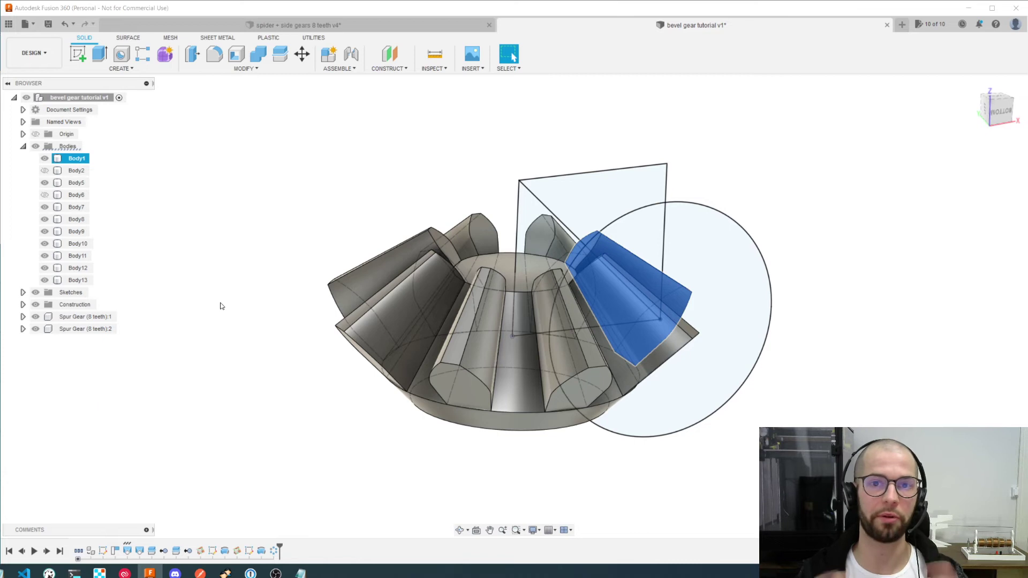
left_click(177, 226)
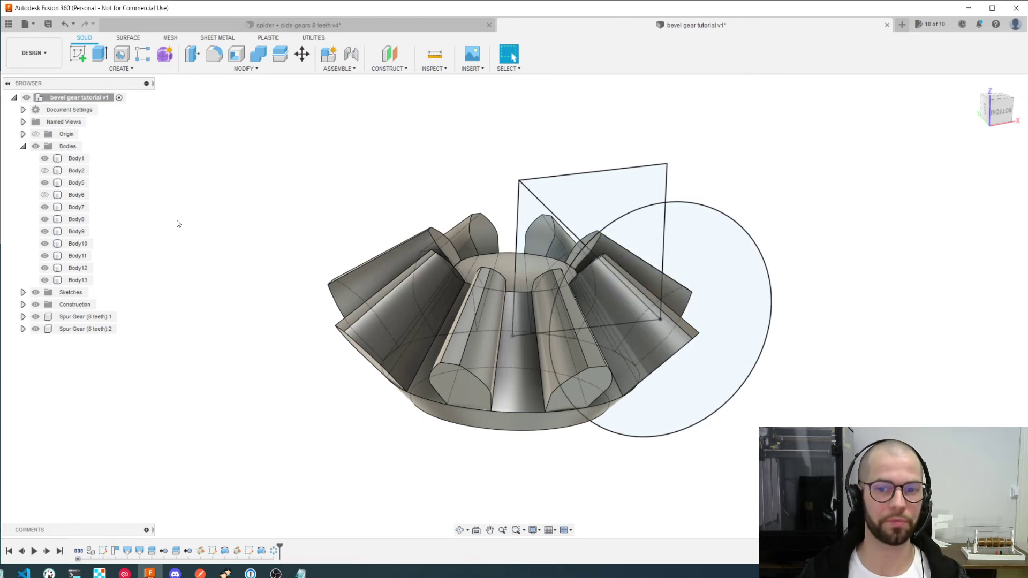
Create a new internal standard component from the tooth Body1
left_click(86, 159)
middle_click_drag(281, 249, 280, 247, "shift")
left_click(329, 54)
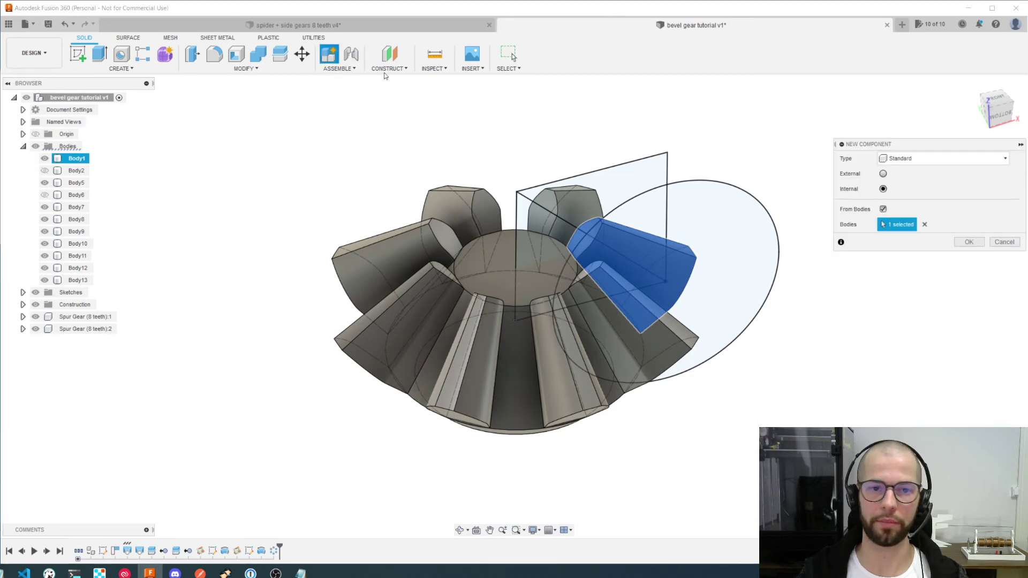
left_click(969, 242)
left_click(82, 330)
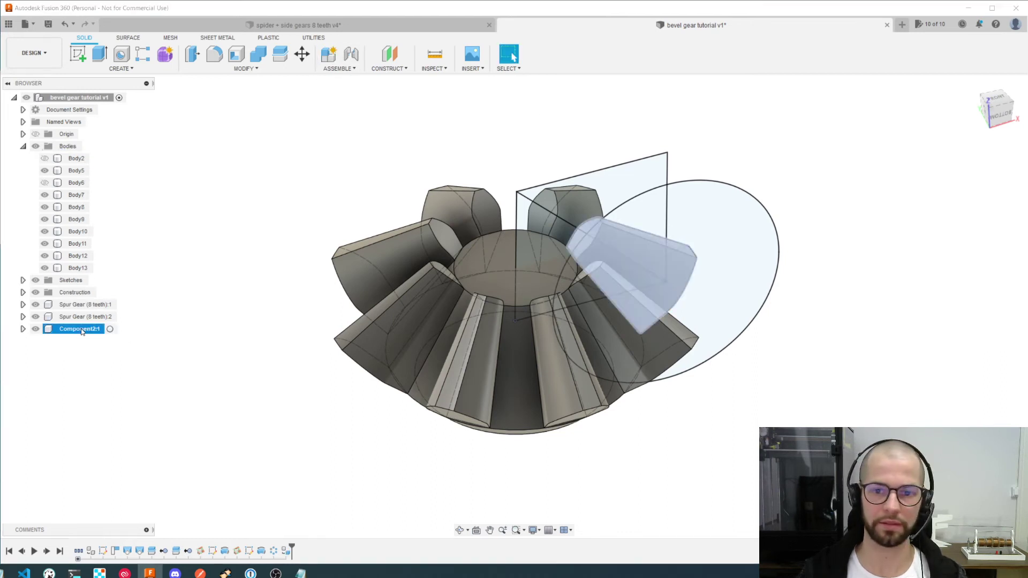
Move the gear body Body5 and the patterned teeth Body7 to Body13 into Component2
left_click(76, 172)
left_click(78, 196)
left_click(76, 170)
left_click(77, 195, "ctrl")
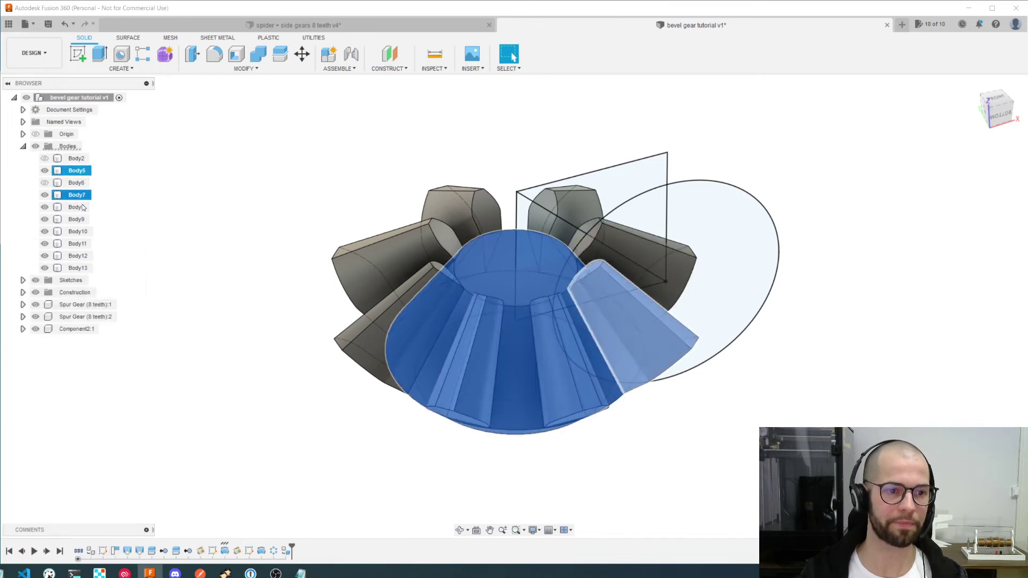
left_click(76, 207, "ctrl")
left_click(77, 220, "ctrl")
left_click(78, 232, "ctrl")
left_click(78, 243, "ctrl")
left_click(79, 256, "ctrl")
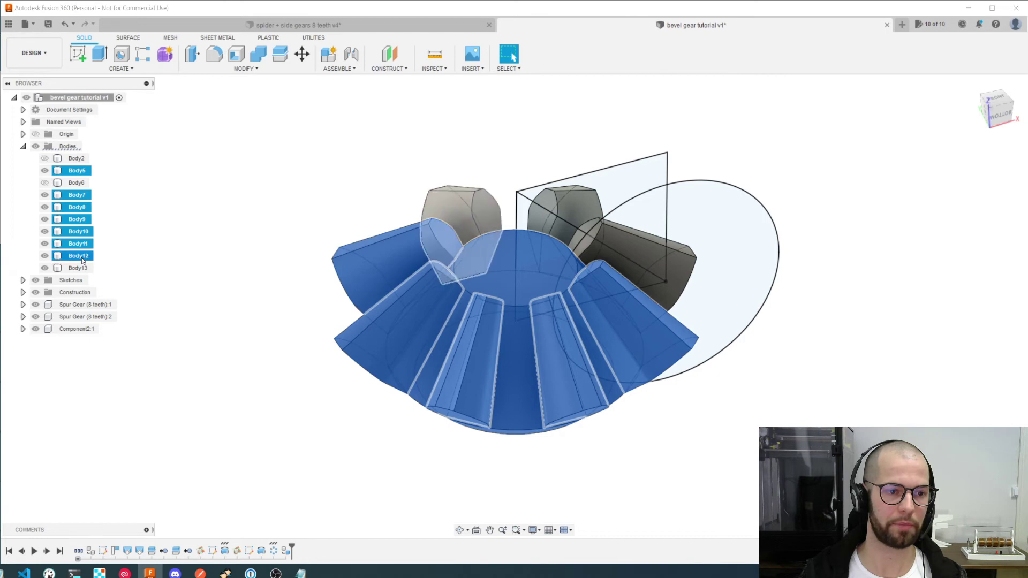
left_click(83, 268, "ctrl")
left_click_drag(82, 267, 77, 328)
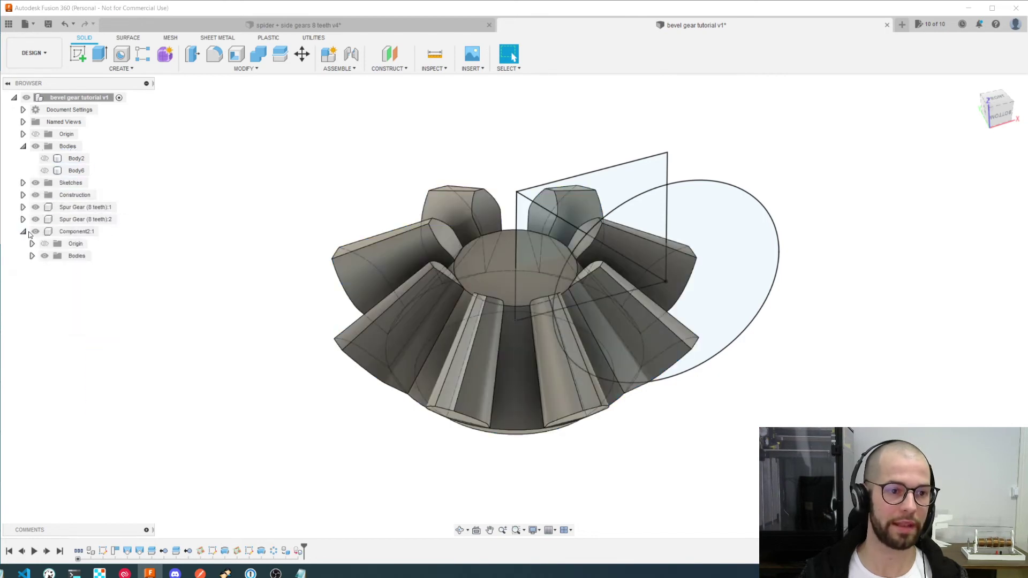
Check Component2's contents by toggling its visibility, expanding its bodies and highlighting Body1 to Body9
left_click(35, 232)
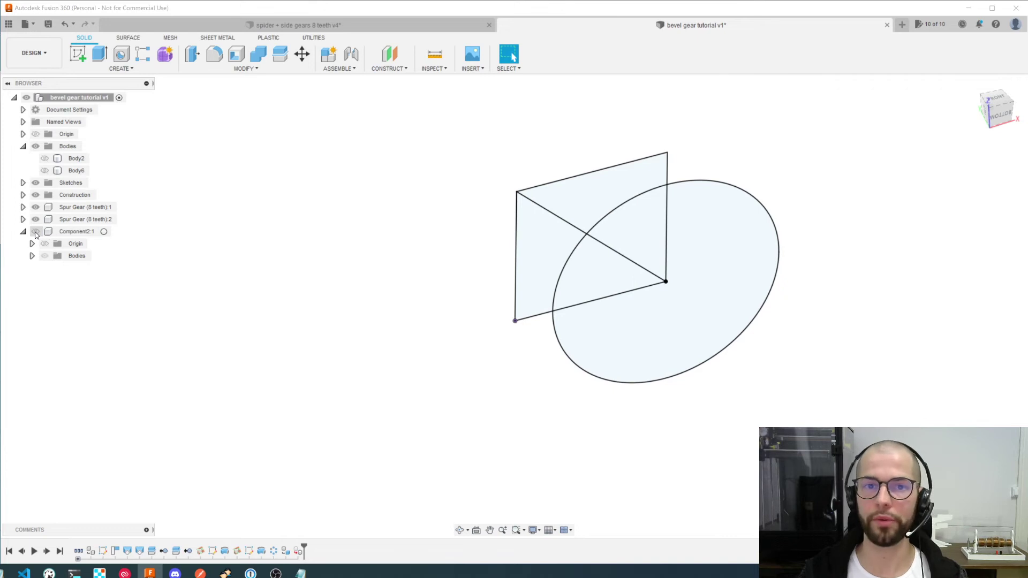
left_click(36, 232)
left_click(33, 256)
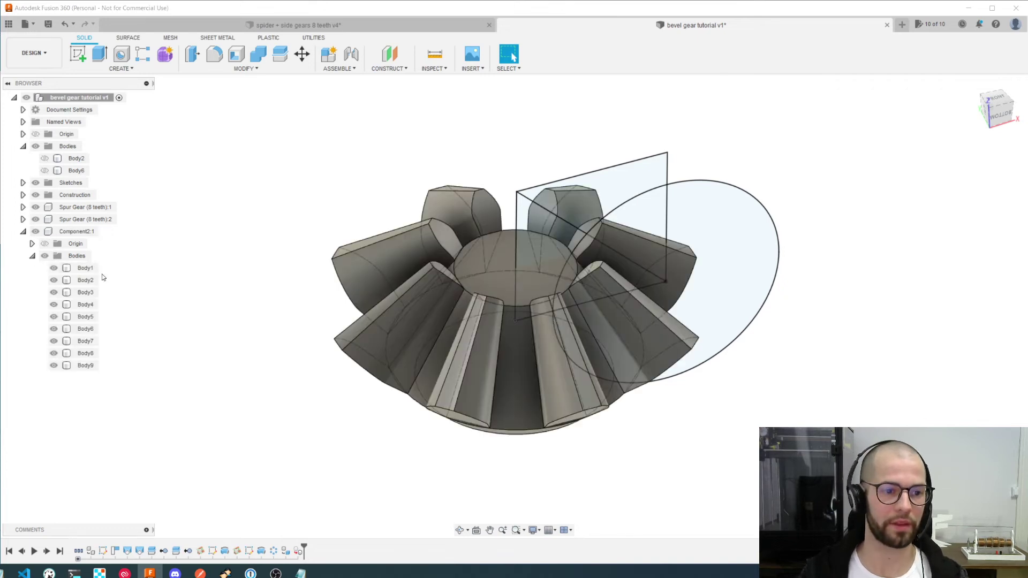
left_click(85, 268)
left_click(85, 365, "shift")
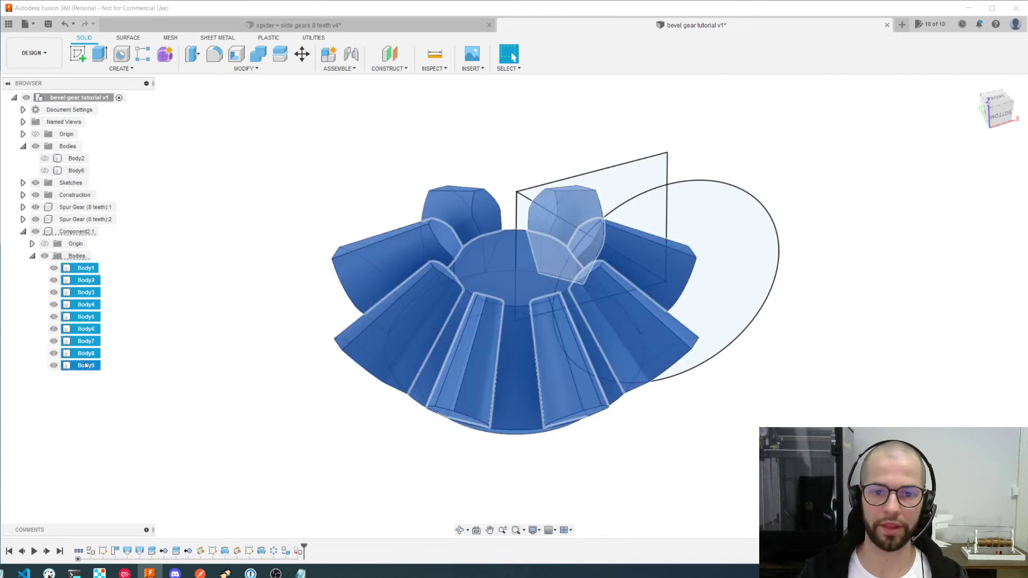
left_click(134, 345)
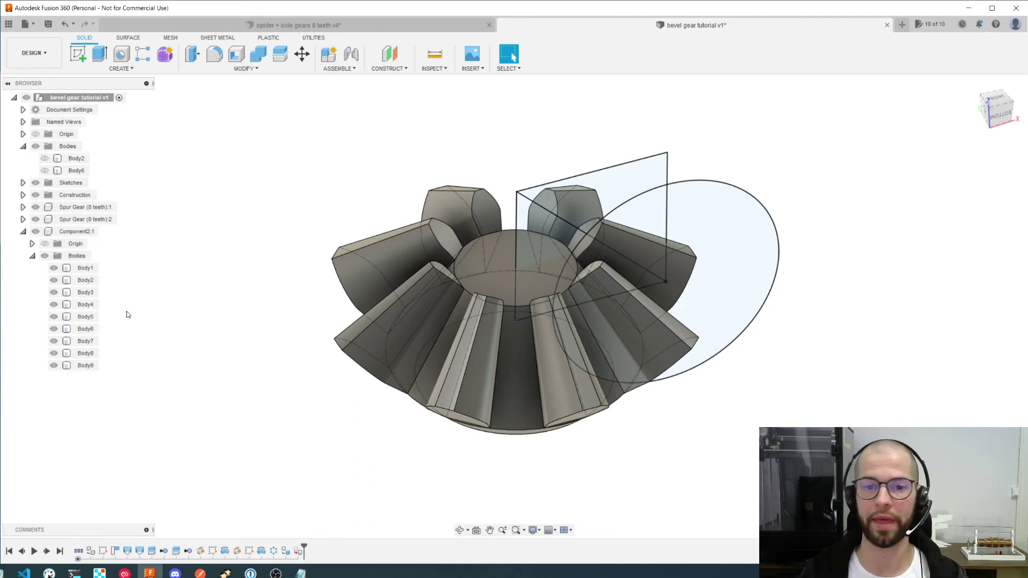
left_click(93, 317)
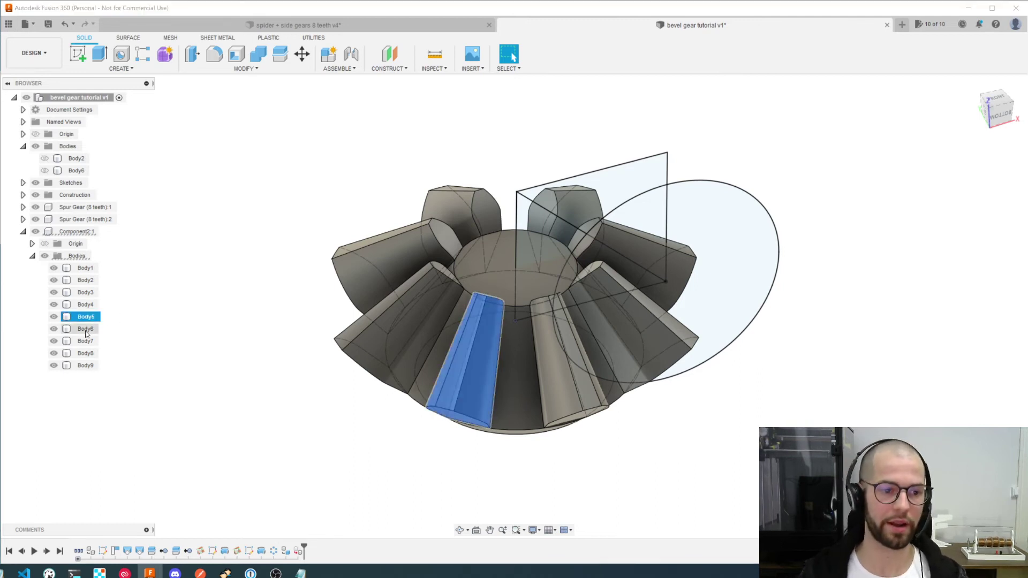
Join all nine bodies of Component2 into a single gear body without keeping the tools, and check the combined body
left_click(85, 365)
left_click(85, 268, "shift")
left_click(258, 54)
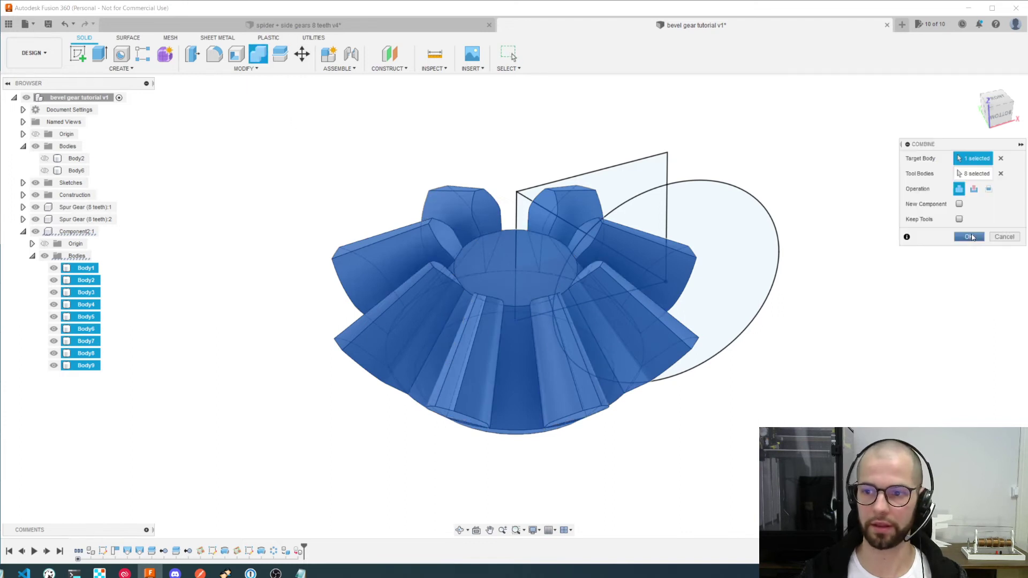
left_click(969, 237)
left_click(66, 267)
left_click(53, 268)
left_click(54, 268)
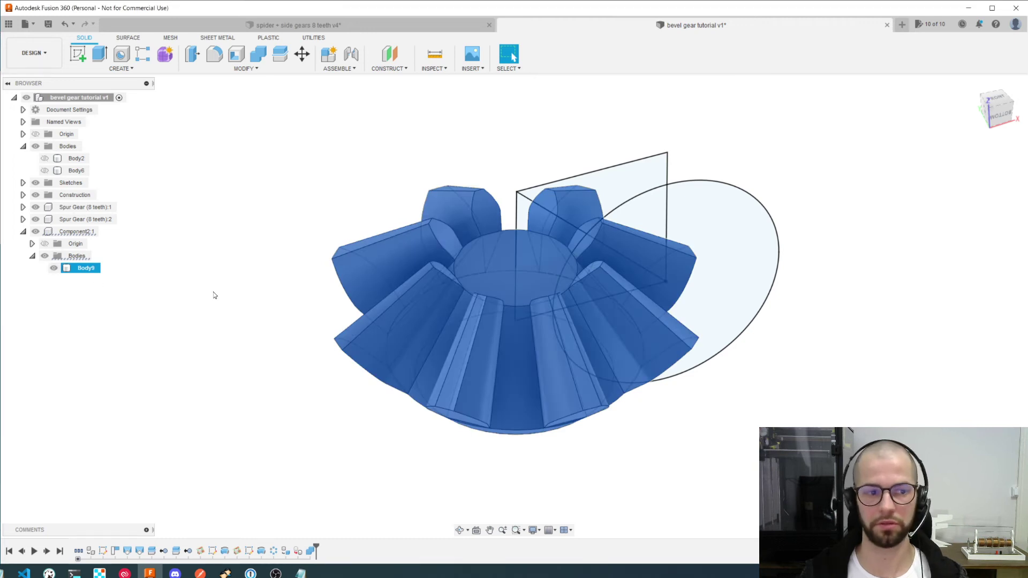
left_click(213, 293)
Hide Component2 and show the second gear's tooth Body2 and gear body Body6
left_click(46, 161)
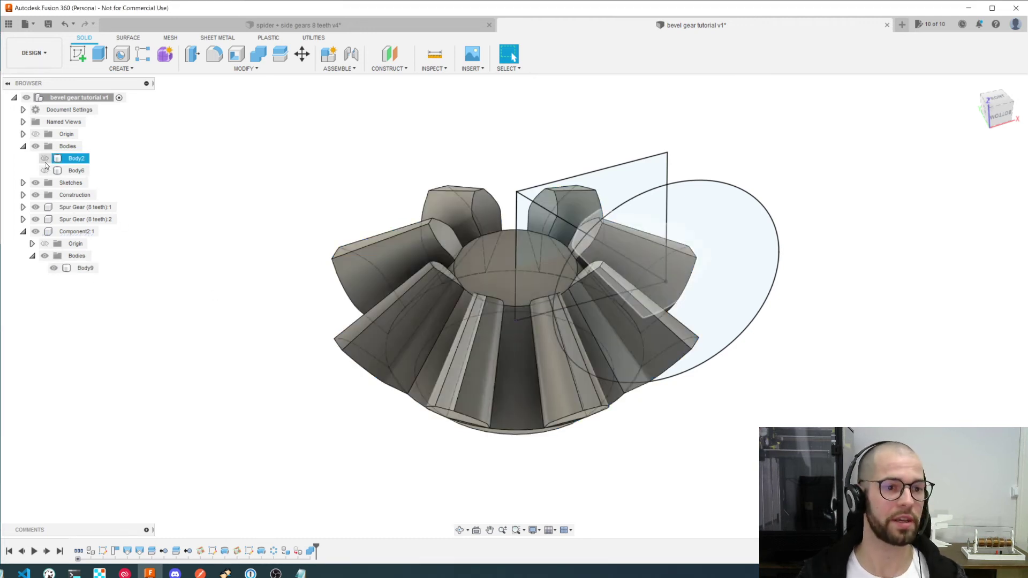
left_click(37, 236)
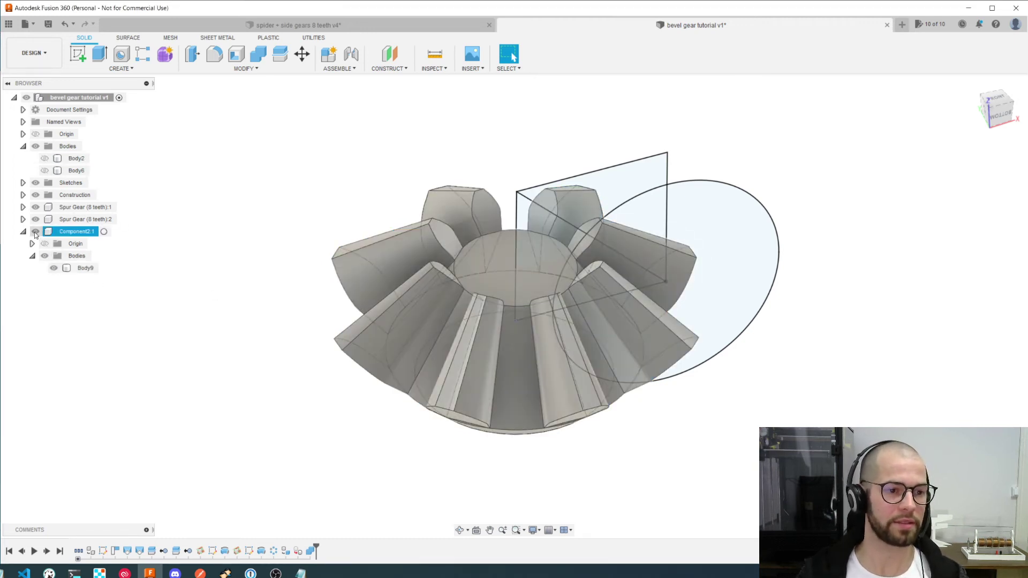
left_click(36, 234)
left_click(45, 160)
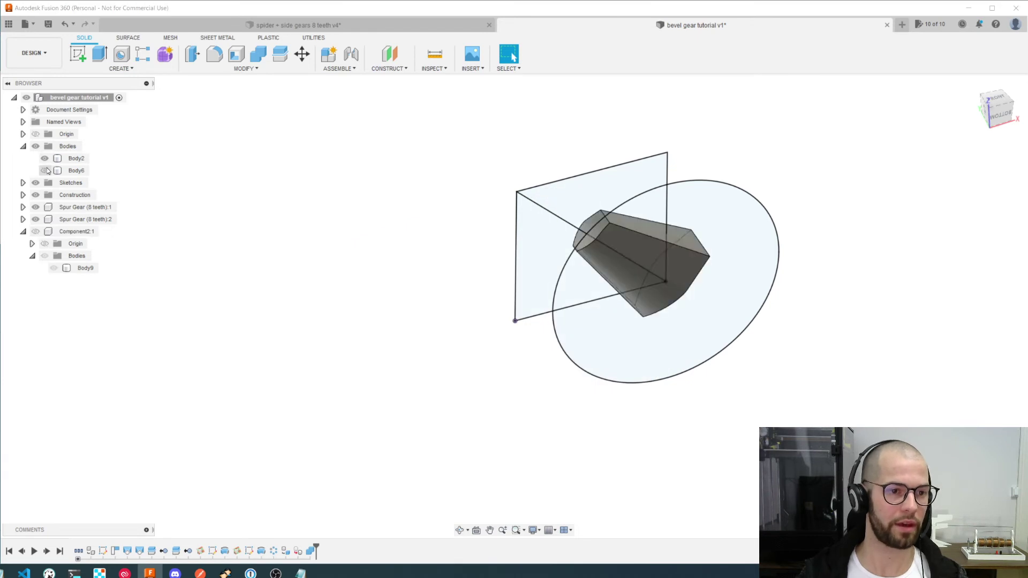
left_click(44, 170)
middle_click_drag(485, 329, 442, 261, "shift")
middle_click_drag(550, 303, 560, 365)
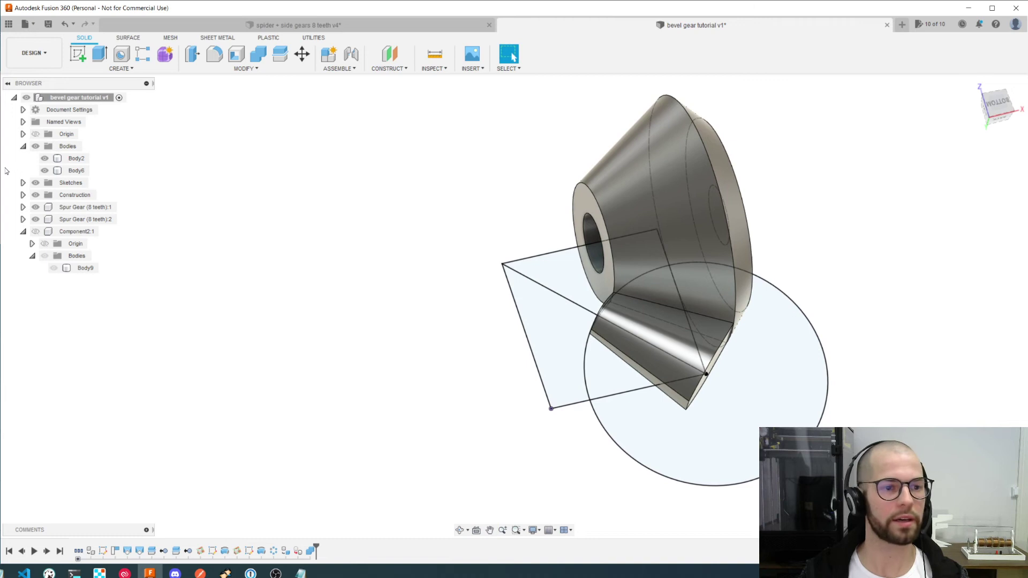
Circular-pattern the tooth Body2 around the construction square's top side with full angular spacing and a quantity of 8
left_click(76, 158)
middle_click_drag(426, 321, 470, 352, "shift")
left_click(241, 68)
left_click(121, 68)
mouse_move(142, 295)
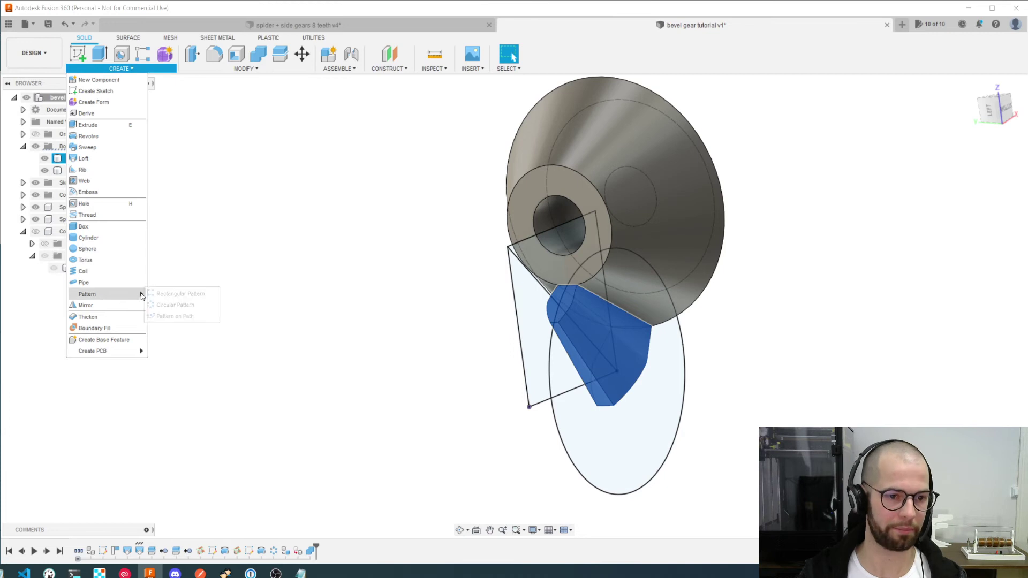
left_click(175, 304)
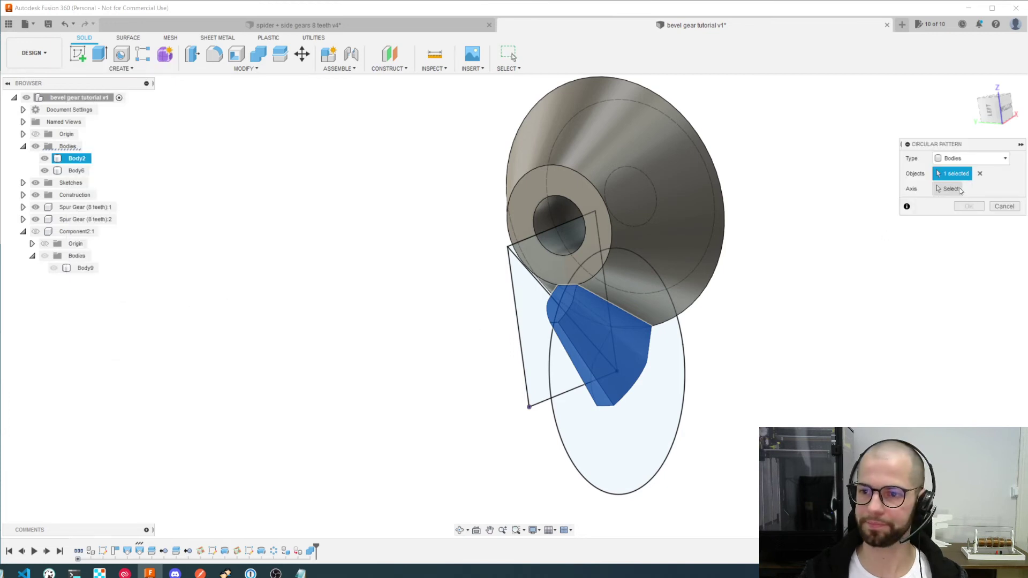
left_click(950, 188)
left_click(548, 231)
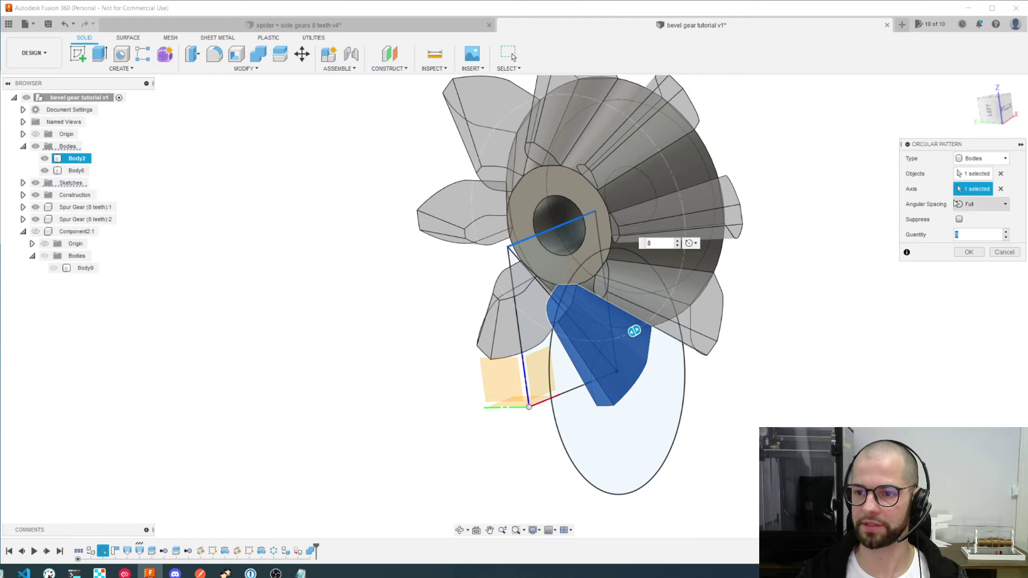
left_click(968, 254)
Create a new internal standard component from the second gear's tooth Body2
mouse_move(611, 305)
middle_mouse_down("shift")
mouse_move(630, 291)
mouse_move(610, 278)
mouse_move(601, 291)
middle_mouse_up("shift")
left_click(77, 159)
left_click(331, 56)
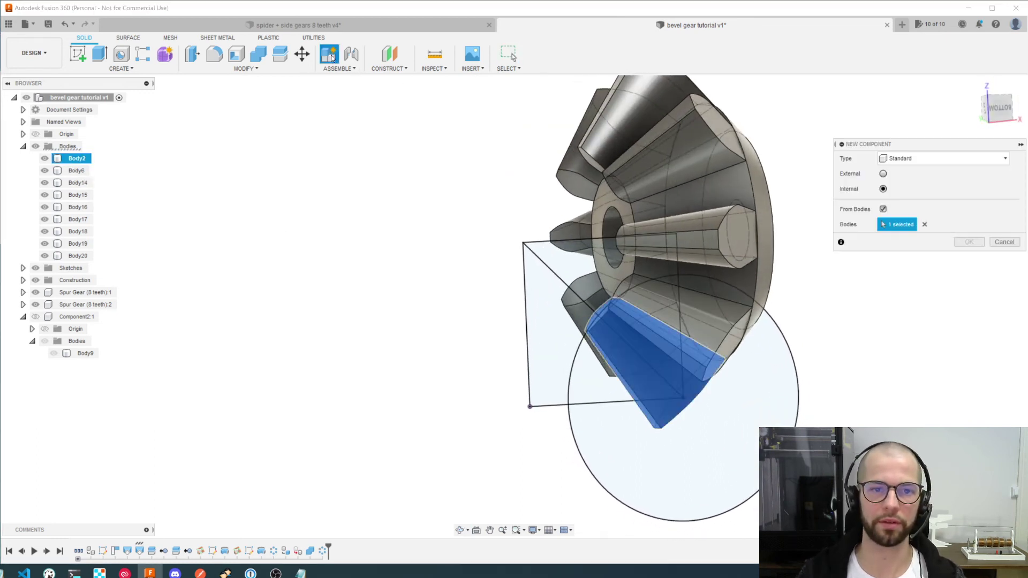
left_click(968, 243)
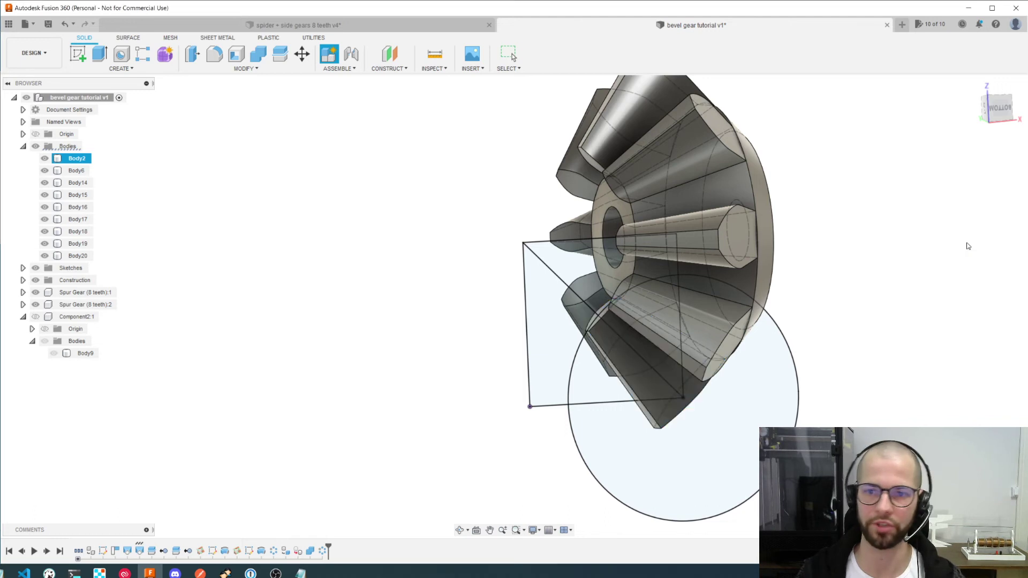
Move the second gear's body Body6 and the patterned teeth Body14 to Body20 into Component3
left_click(77, 158)
left_click(74, 245, "shift")
left_click_drag(73, 247, 57, 331)
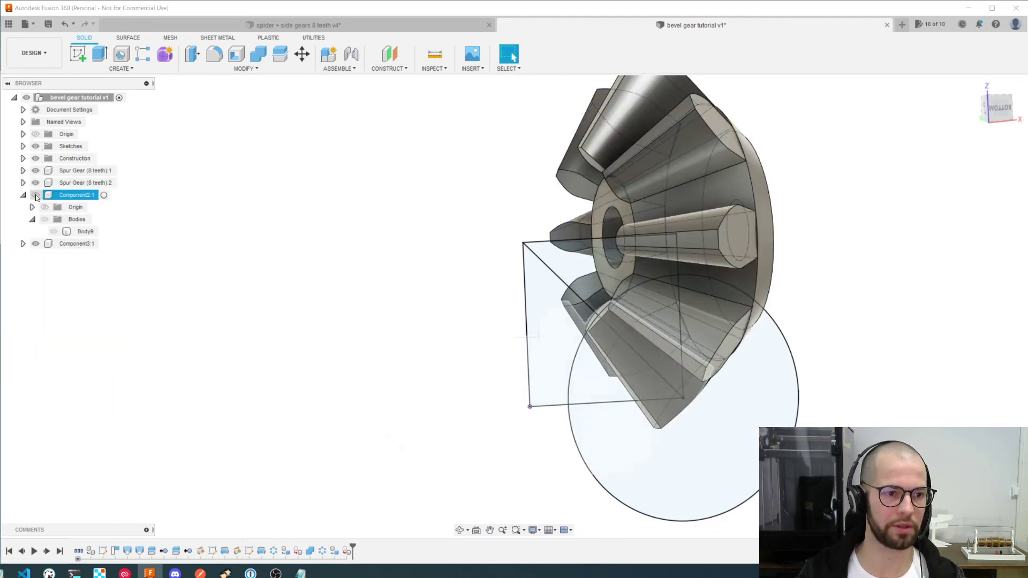
Show Component2's bodies and join Component3's Body1 to Body9 into a single gear body with Combine
left_click(45, 219)
middle_click_drag(590, 321, 622, 335, "shift")
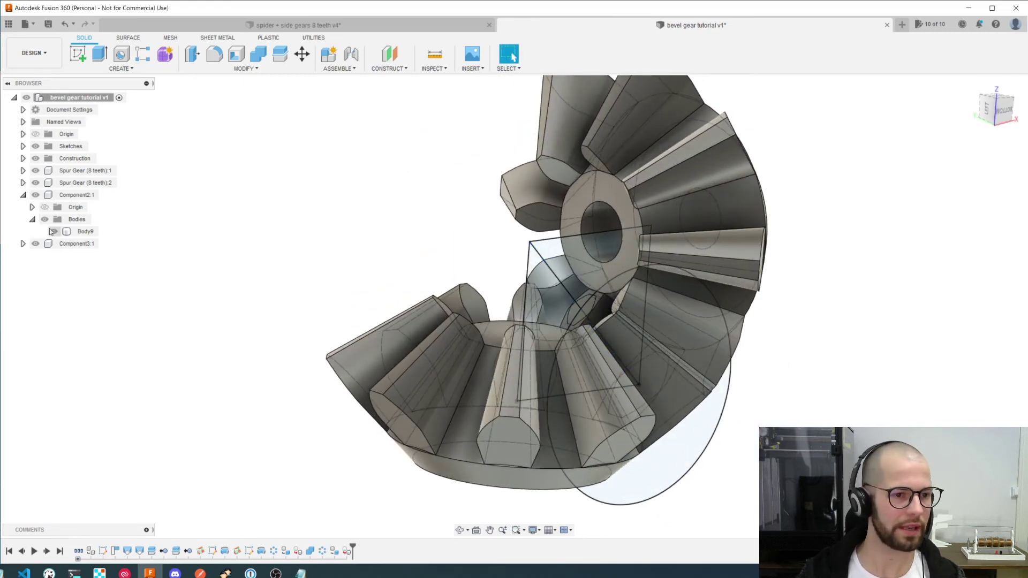
left_click(23, 244)
left_click(32, 268)
left_click(85, 280)
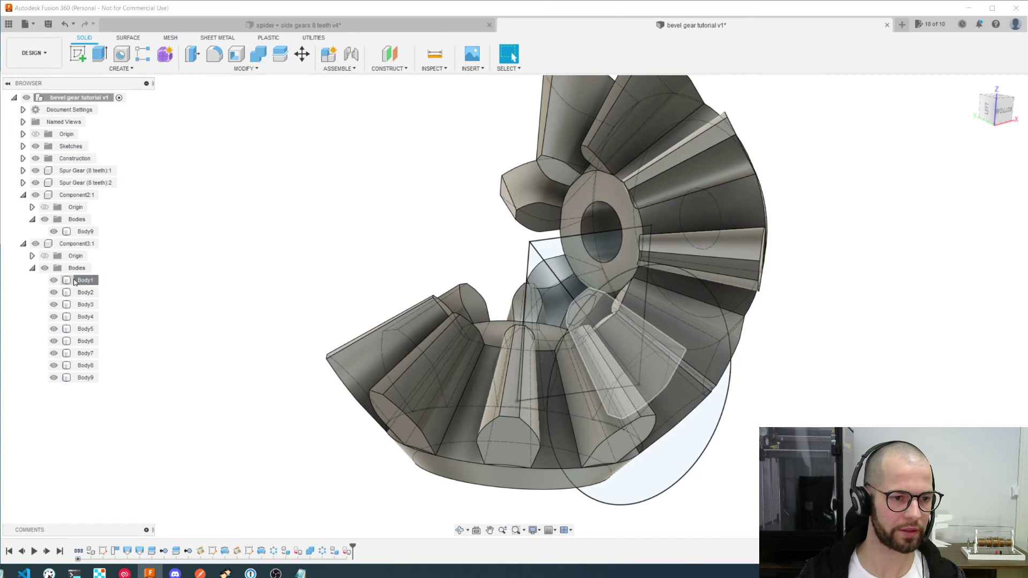
left_click(86, 377, "shift")
left_click(258, 54)
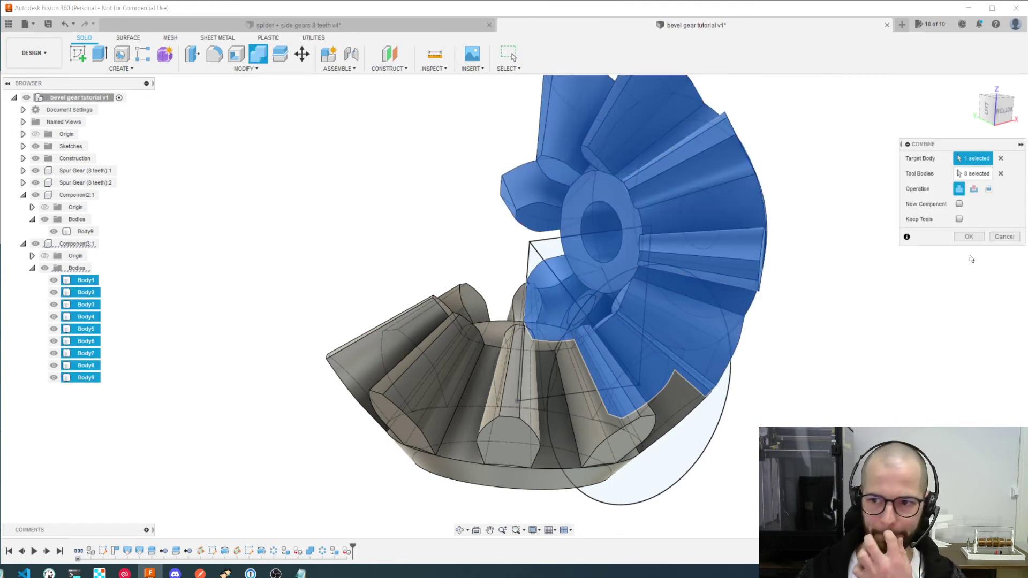
left_click(969, 237)
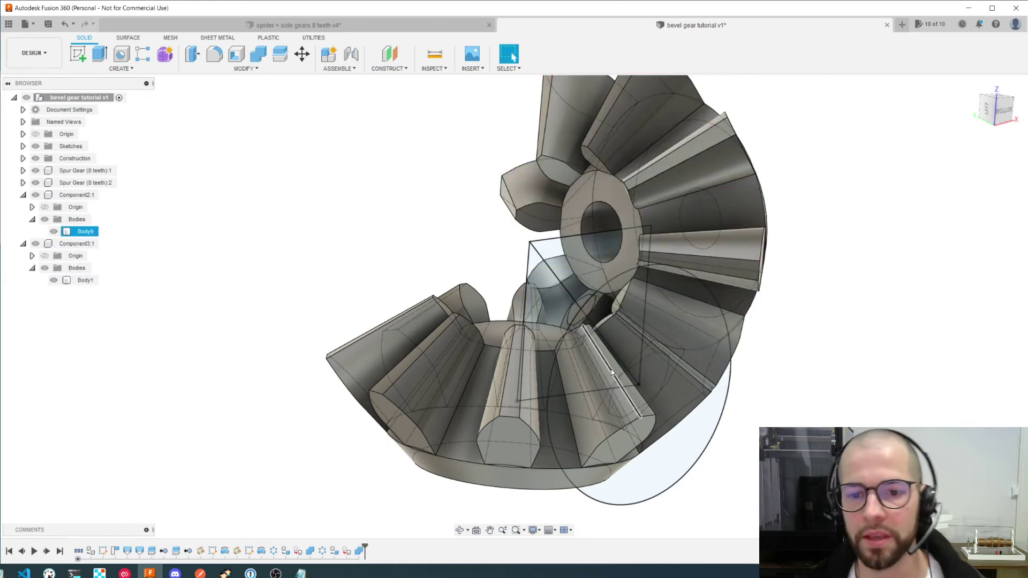
Hide Component3 and the sketches so that only Component2's gear is displayed
scroll(603, 370, "down", 1)
mouse_move(604, 370)
middle_mouse_down("shift")
mouse_move(581, 357)
mouse_move(587, 348)
mouse_move(588, 368)
mouse_move(603, 377)
middle_mouse_up("shift")
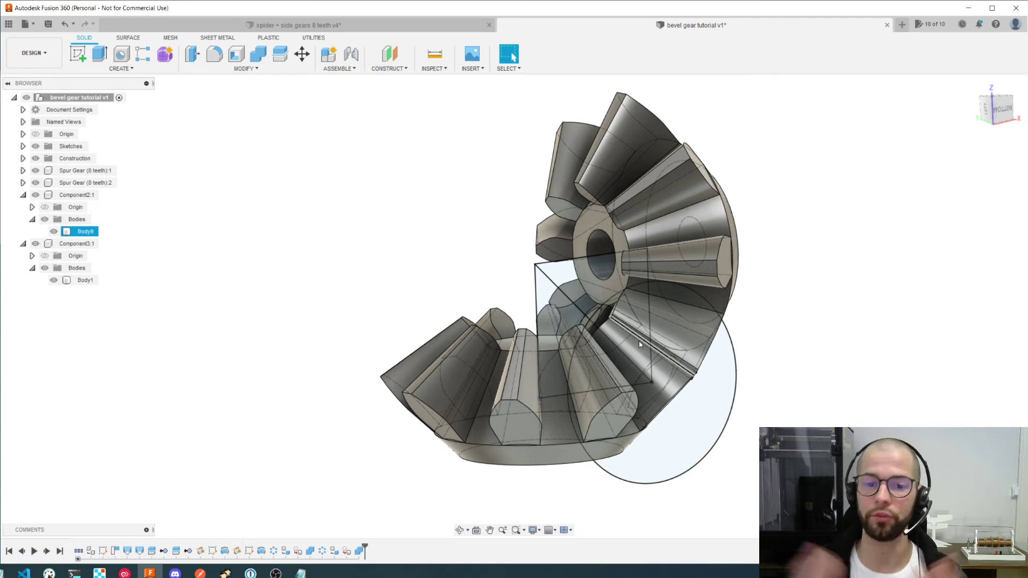
middle_click_drag(540, 126, 626, 311, "shift")
left_click(35, 195)
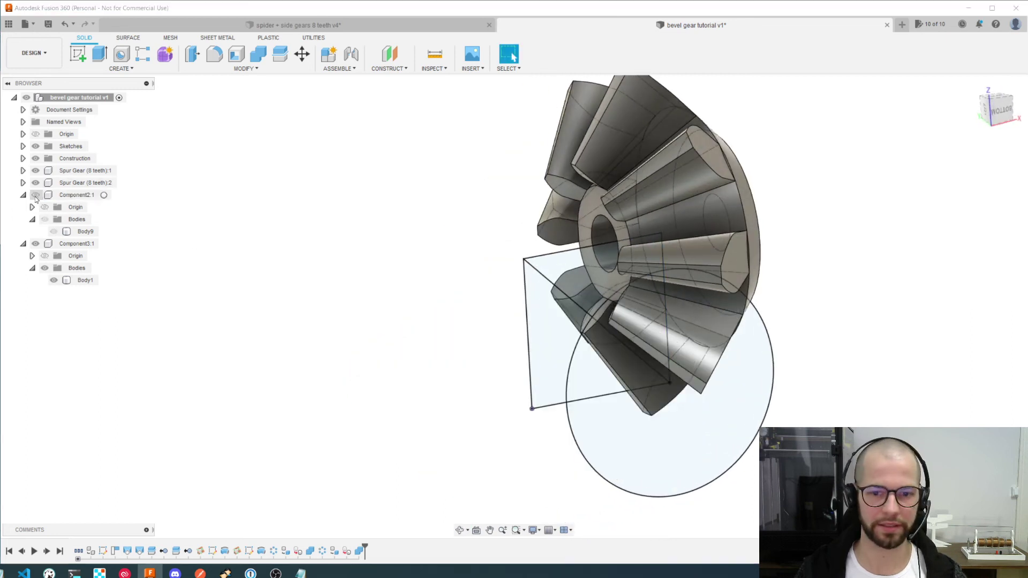
left_click(35, 243)
left_click(35, 195)
left_click(594, 423)
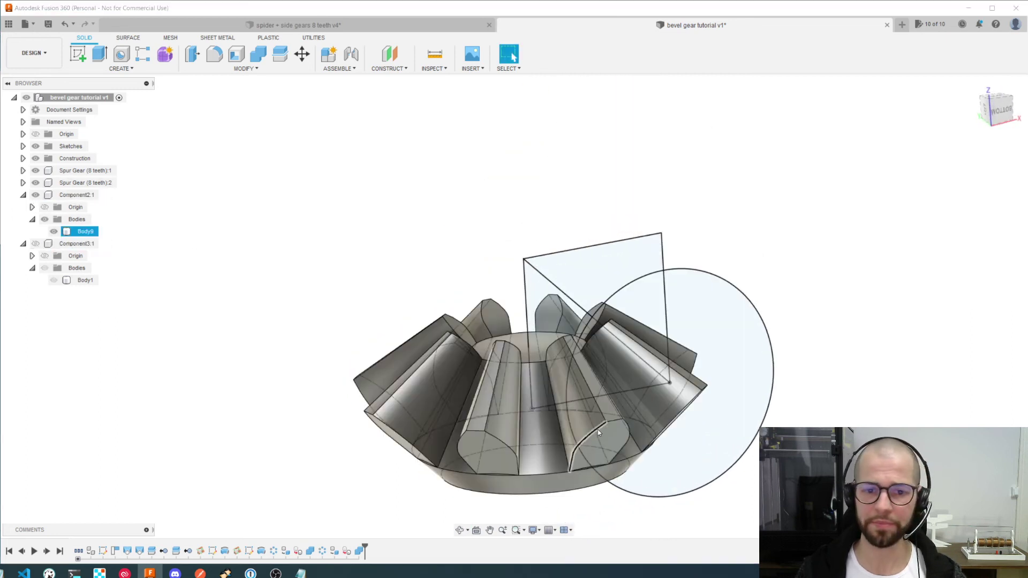
key("Escape")
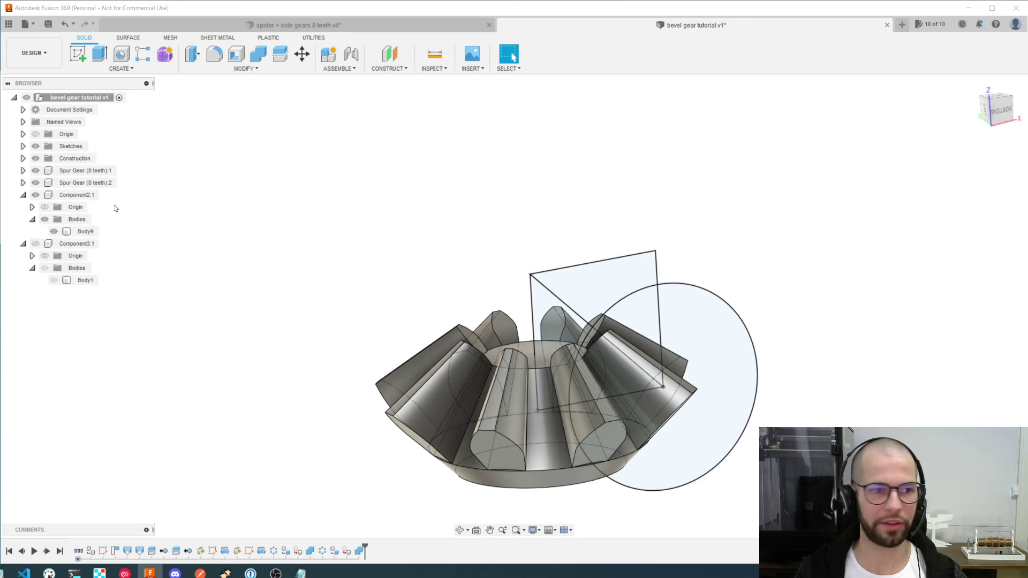
left_click(35, 147)
left_click(85, 231)
Examine the inner tooth ends and the flat end face of Component2's gear
mouse_move(589, 375)
middle_mouse_down("shift")
mouse_move(645, 407)
mouse_move(636, 339)
middle_mouse_up("shift")
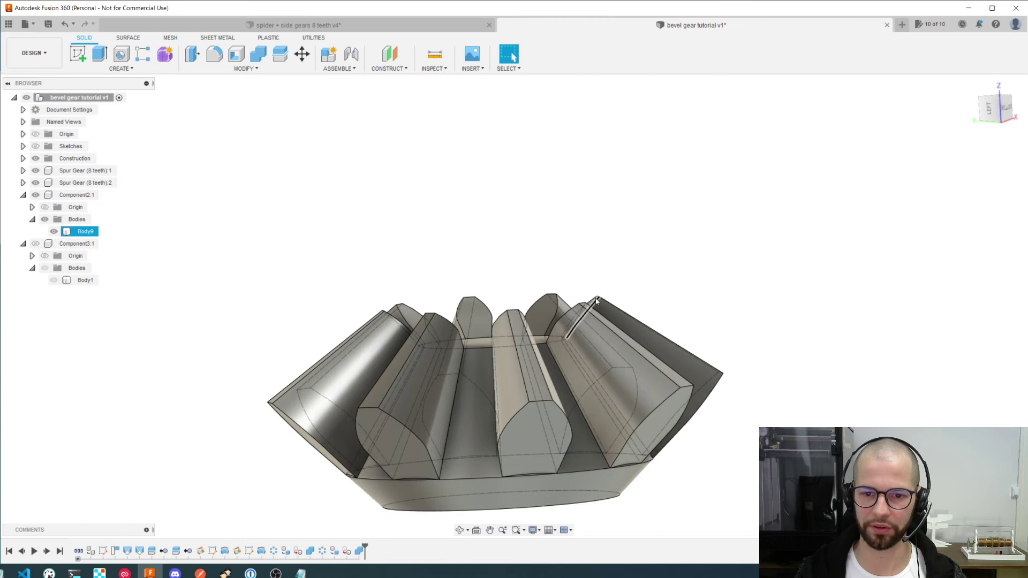
middle_click_drag(596, 297, 598, 336, "shift")
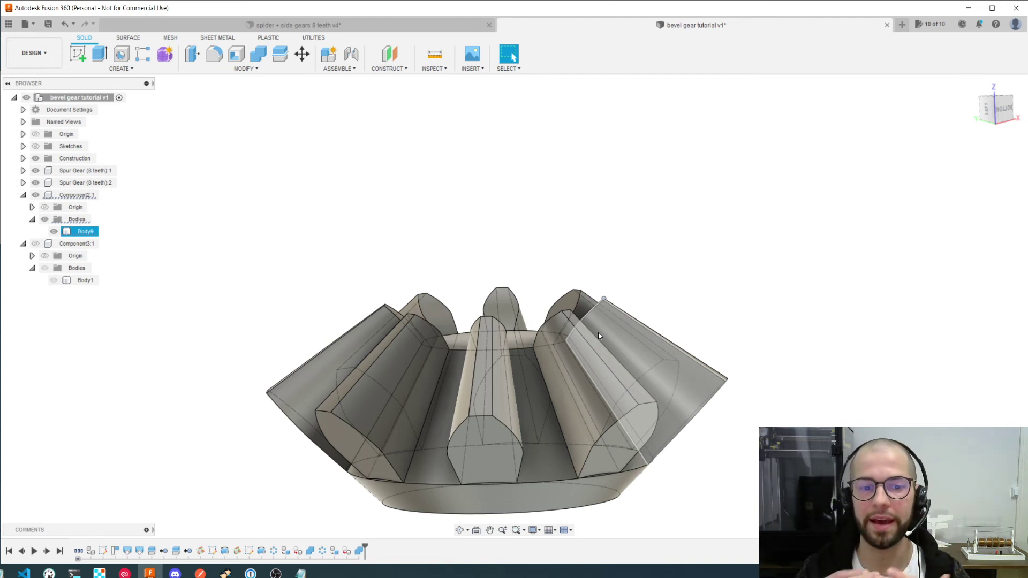
middle_click_drag(588, 336, 575, 266, "shift")
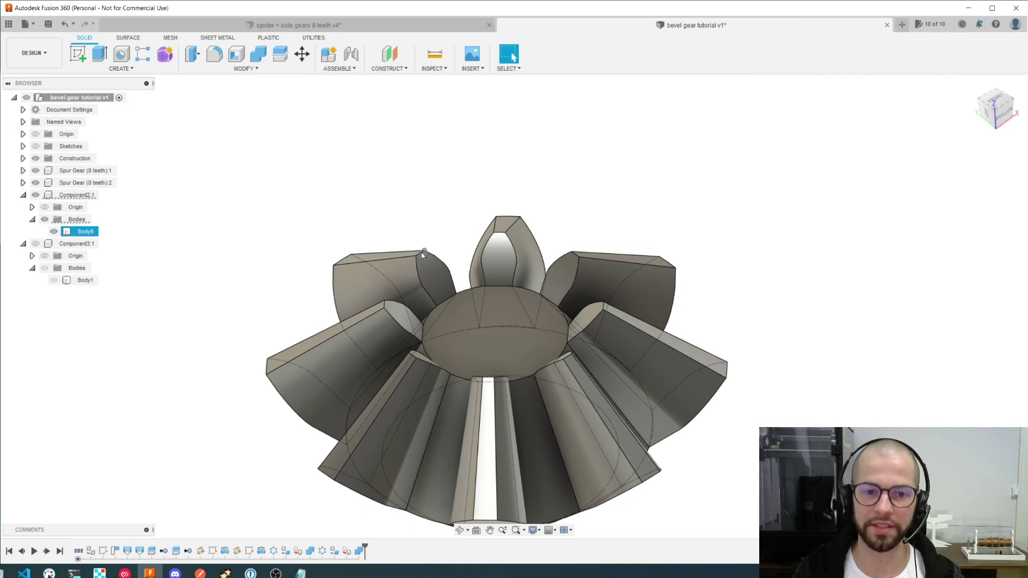
scroll(557, 332, "down", 2)
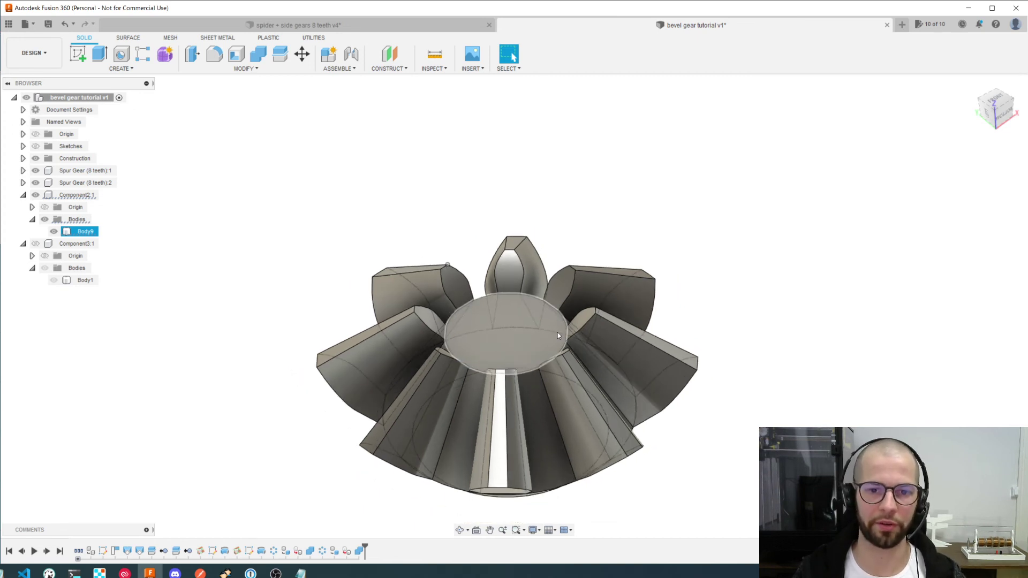
left_click(526, 332)
key("Escape")
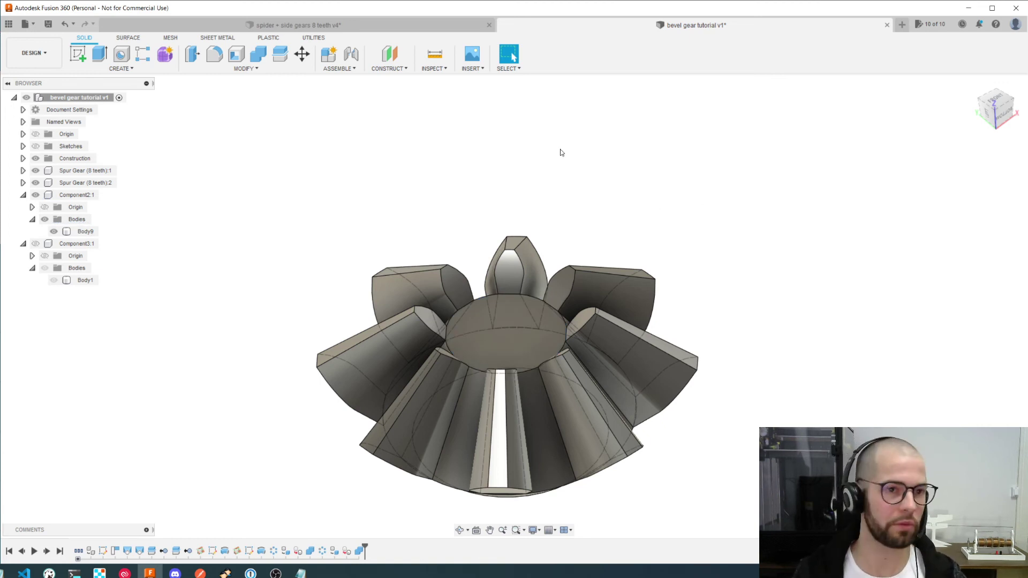
Construct an offset plane 1 mm from the small circular end face of Component2's gear
left_click(75, 56)
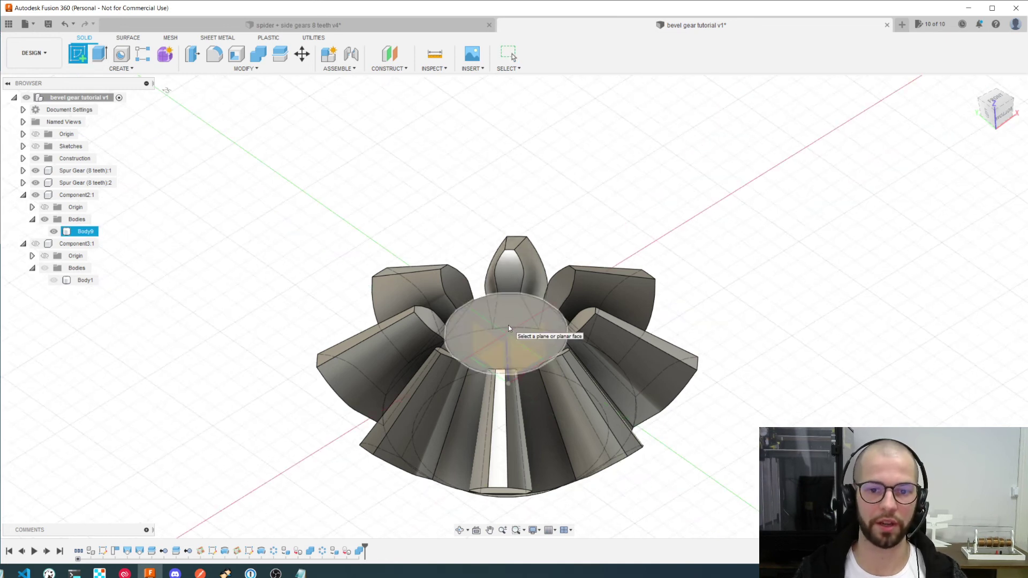
key("Escape")
left_click(405, 70)
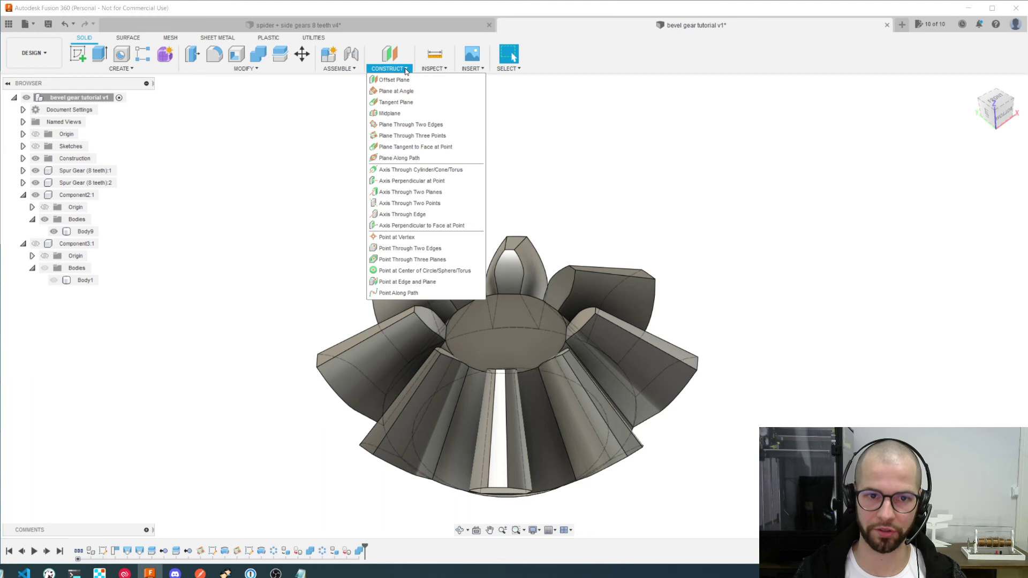
left_click(412, 81)
left_click(485, 315)
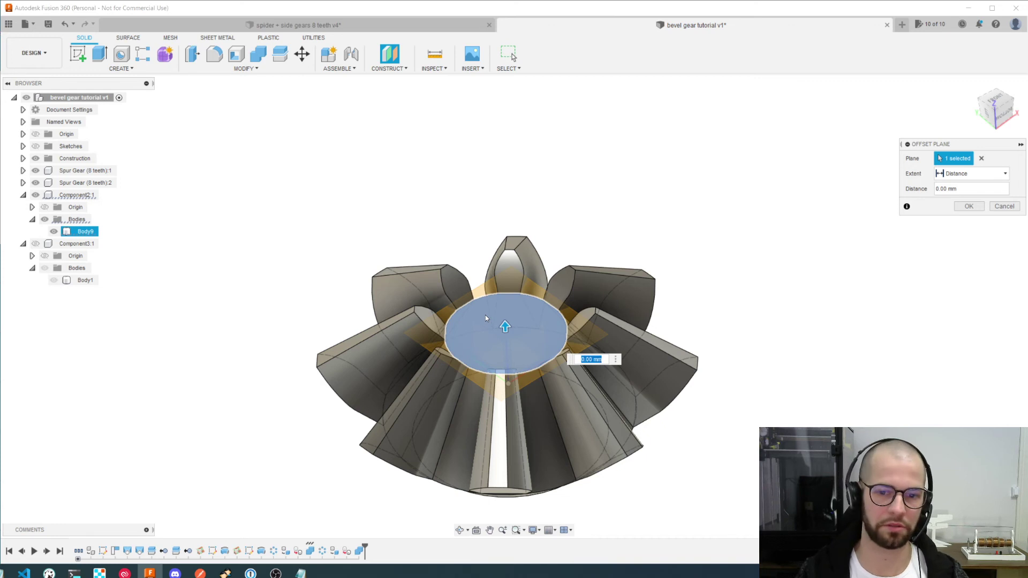
type("1")
middle_click_drag(485, 316, 507, 303, "shift")
key("Return")
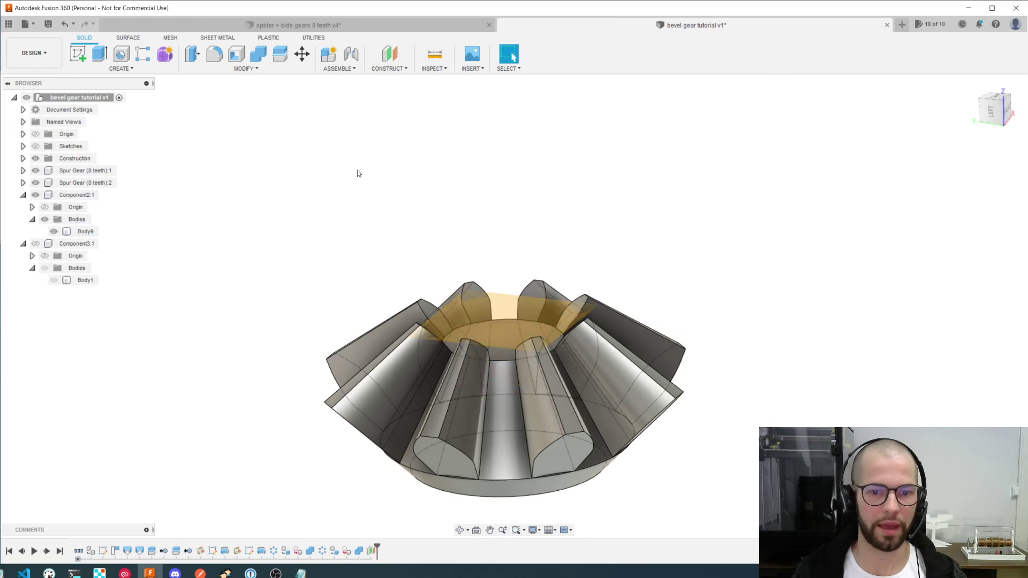
Sketch a circle on the offset plane, centred on the gear axis and extending well beyond the inner tooth ends
left_click(77, 54)
left_click(514, 326)
key("c")
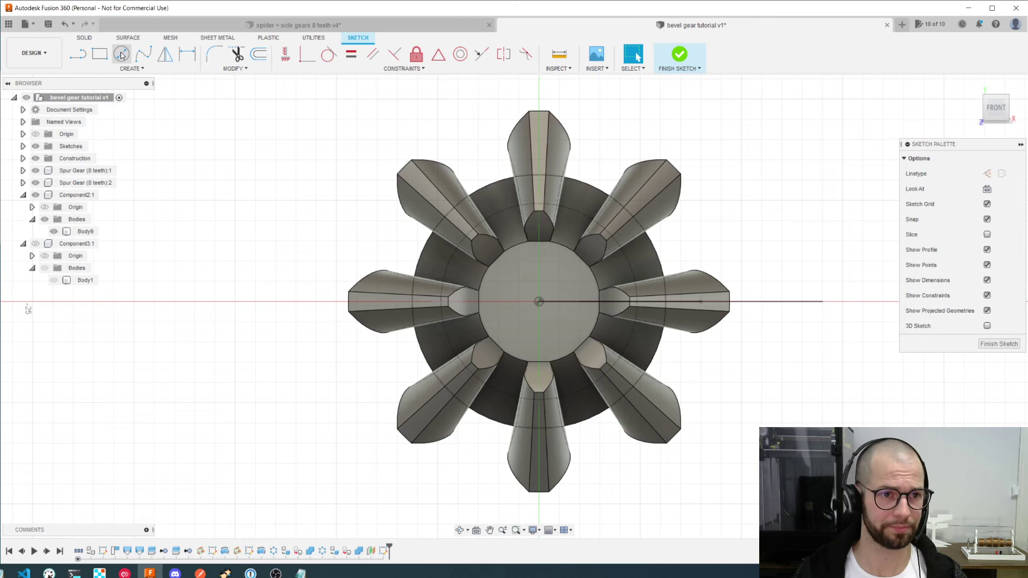
left_click(540, 303)
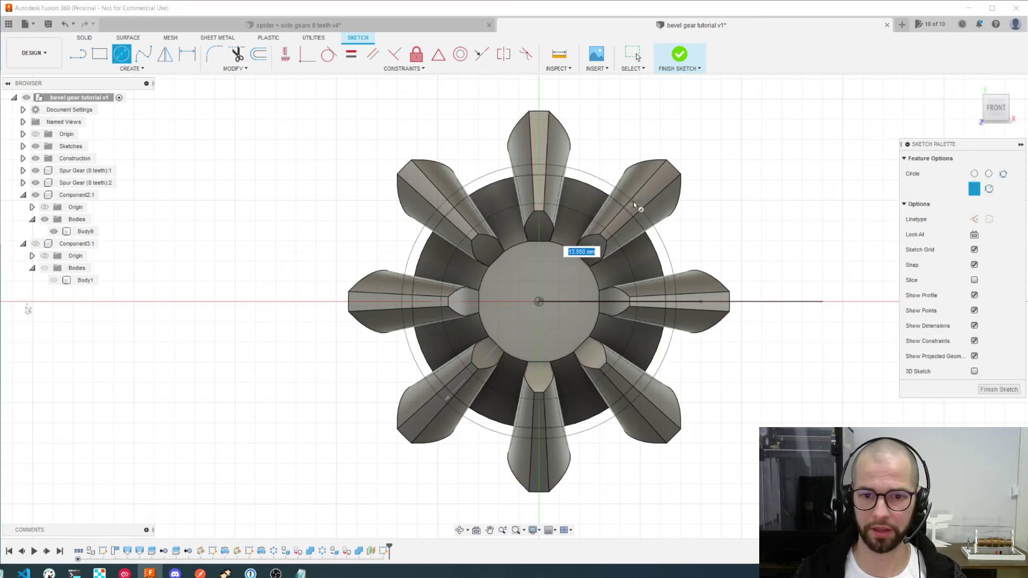
left_click(650, 194)
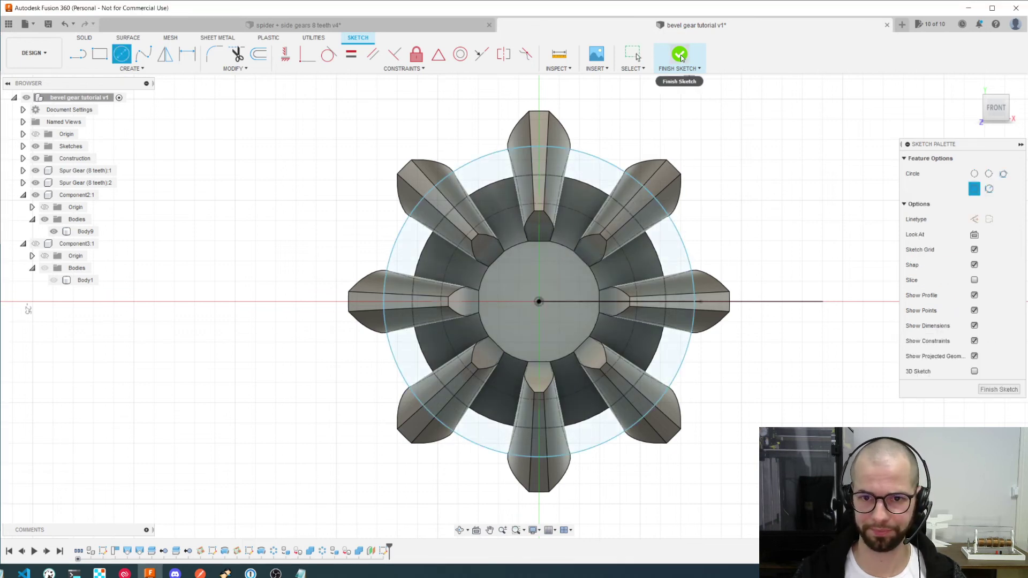
left_click(680, 55)
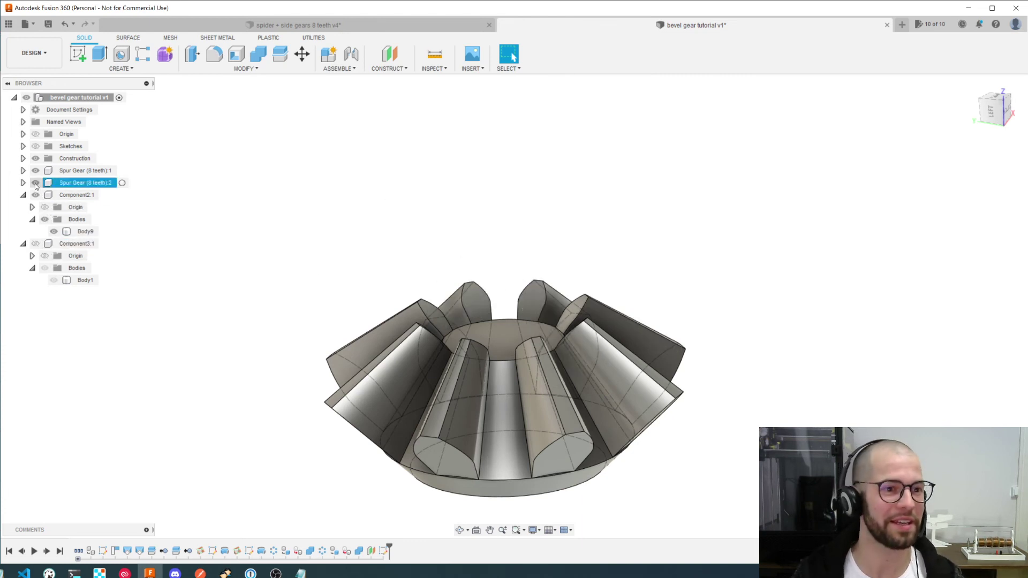
Show the sketches and extrude the circle 2 mm away from Component2's gear as a cut to trim the inner tooth ends
left_click(35, 147)
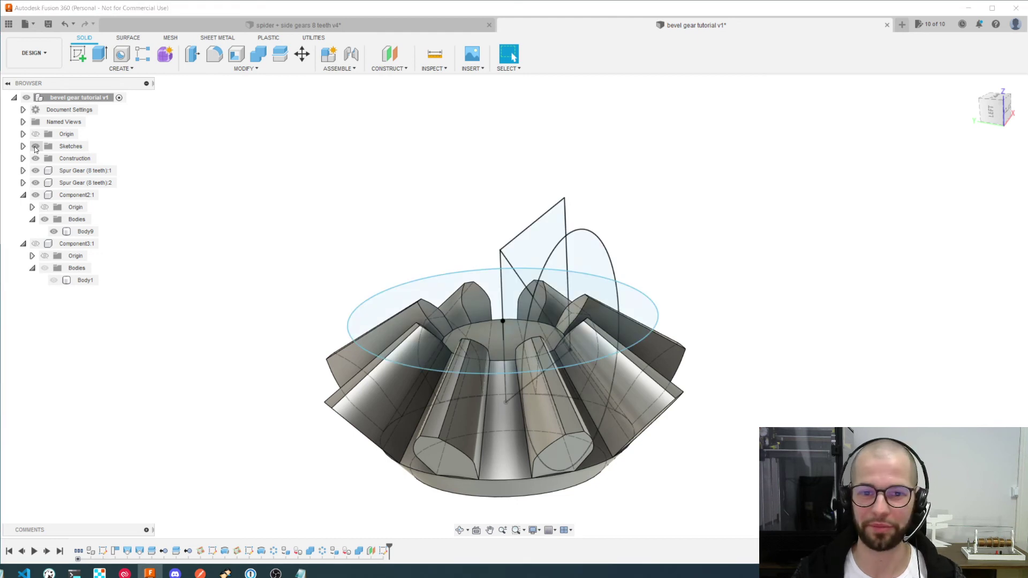
mouse_move(475, 326)
middle_mouse_down("shift")
mouse_move(486, 312)
mouse_move(483, 333)
middle_mouse_up("shift")
left_click(483, 333)
key("e")
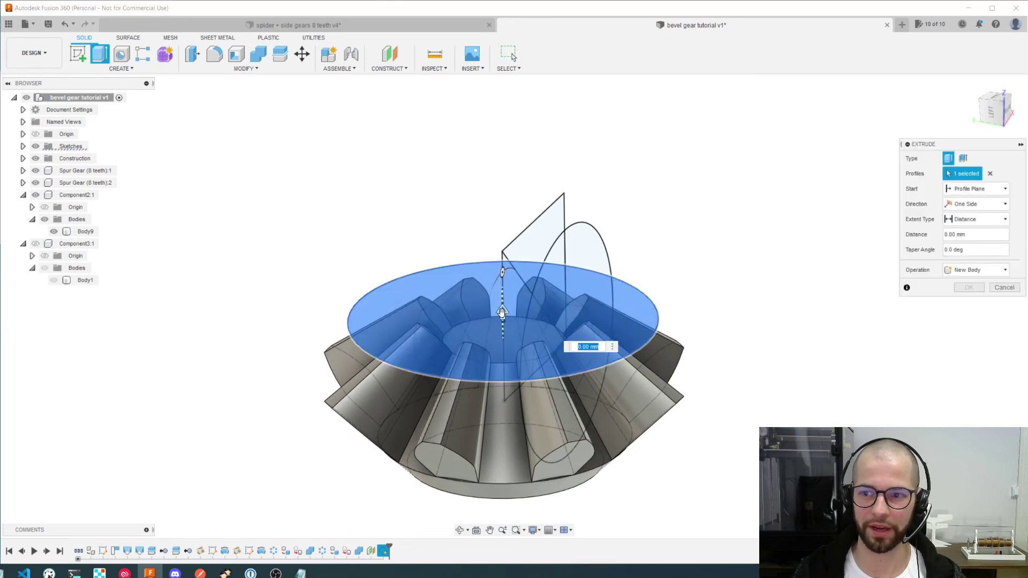
left_click_drag(502, 311, 501, 273)
mouse_move(549, 367)
middle_mouse_down("shift")
mouse_move(533, 343)
mouse_move(541, 358)
middle_mouse_up("shift")
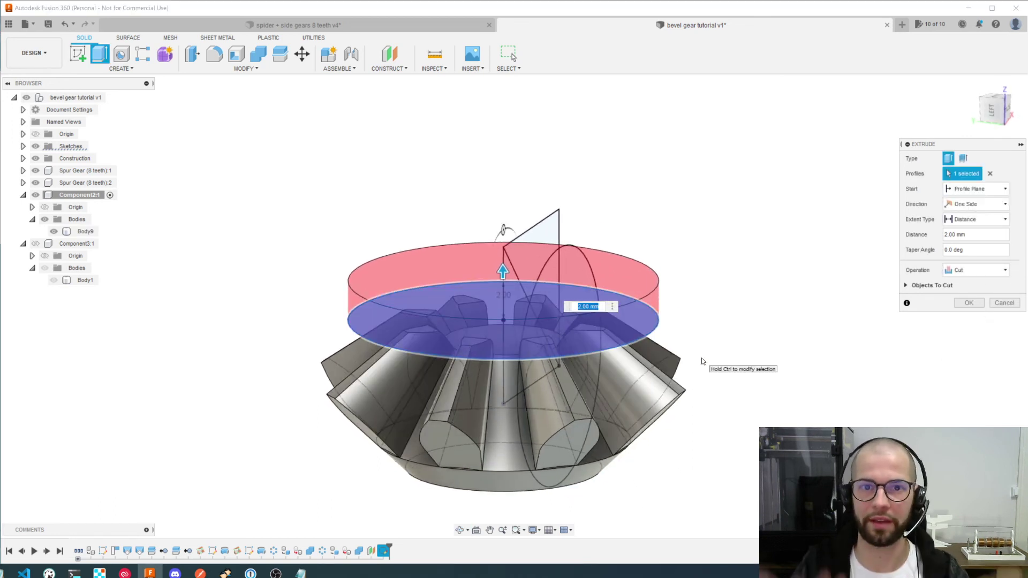
left_click(979, 306)
Show Component3's gear and hide Component2
middle_click_drag(803, 367, 718, 367, "shift")
left_click(35, 244)
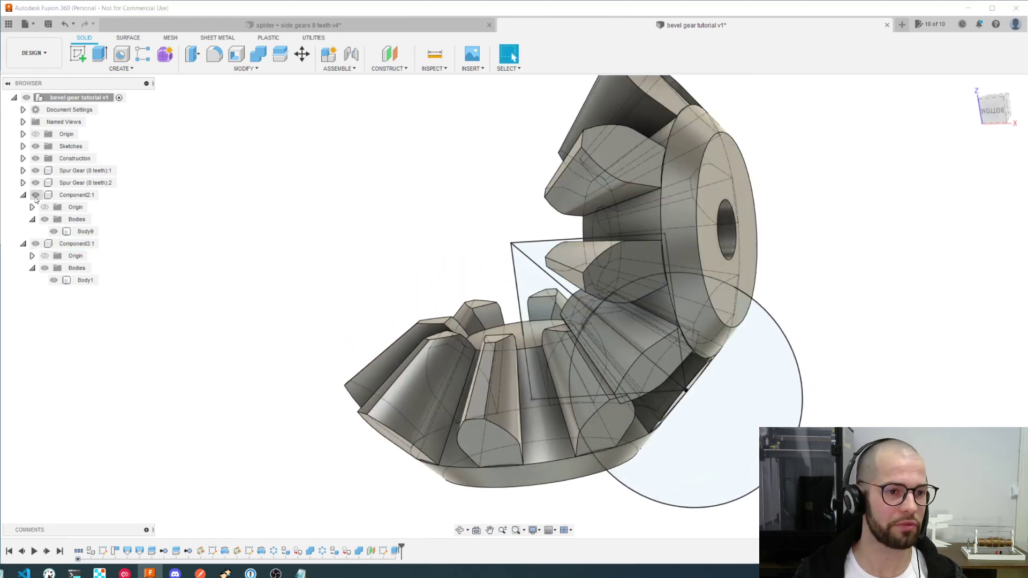
left_click(35, 195)
Construct an offset plane 1 mm from the small ring-shaped end face of Component3's gear
middle_click_drag(465, 343, 484, 313, "shift")
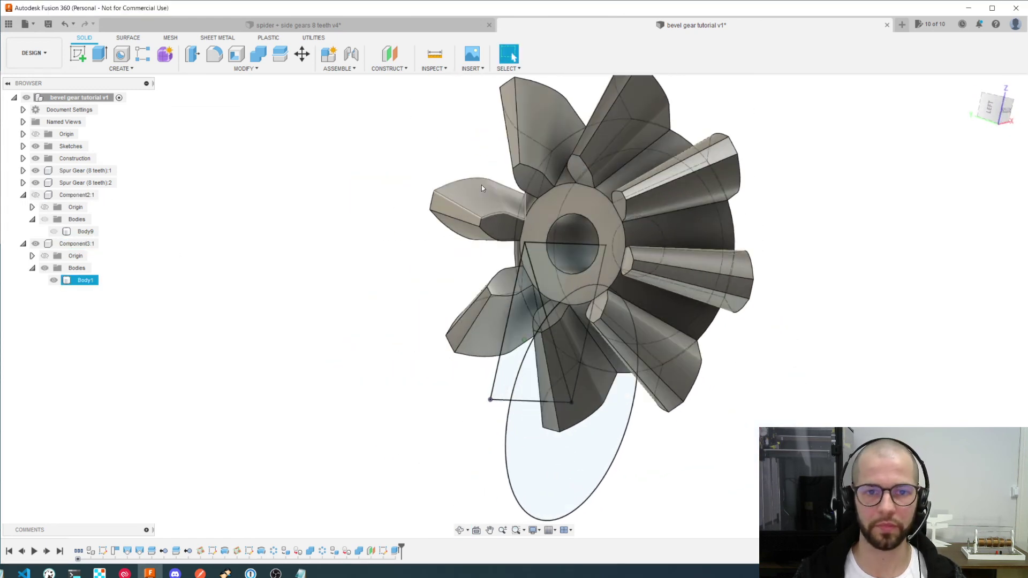
left_click(565, 201)
left_click(395, 69)
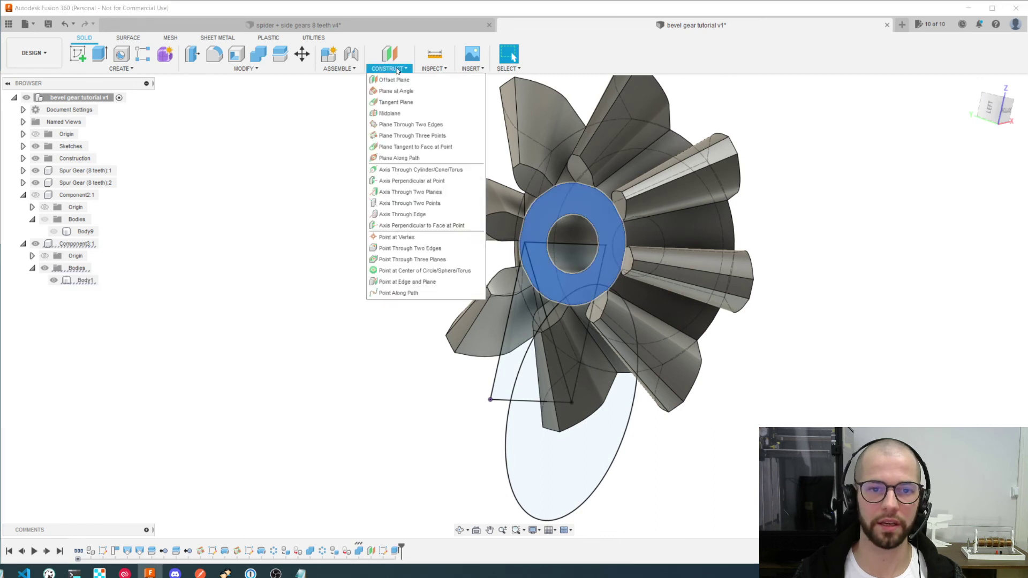
left_click(409, 82)
type("1")
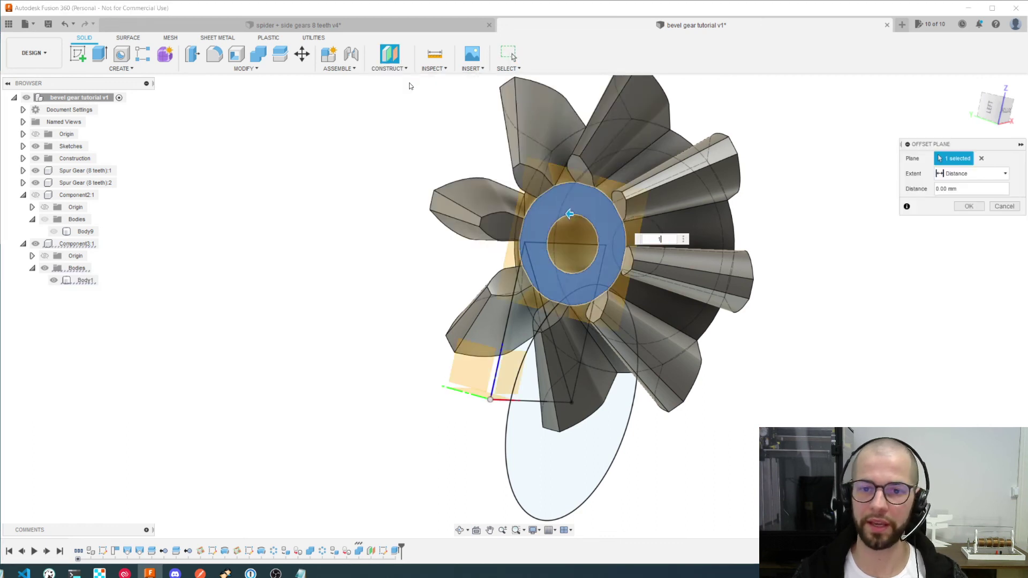
key("Return")
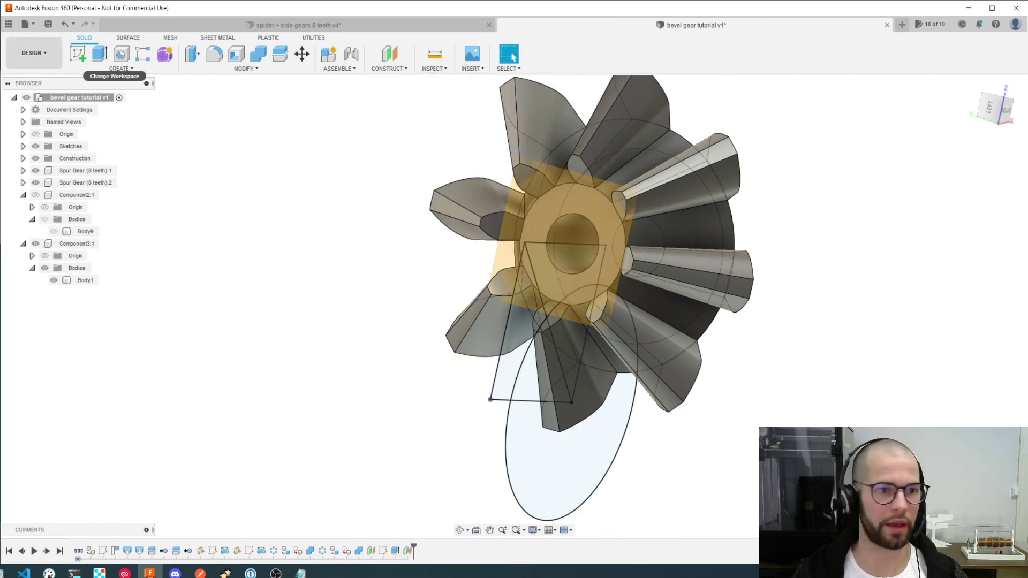
Sketch a circle on the new offset plane, centred on the bore and reaching the outer tooth tips
left_click(77, 53)
left_click(574, 210)
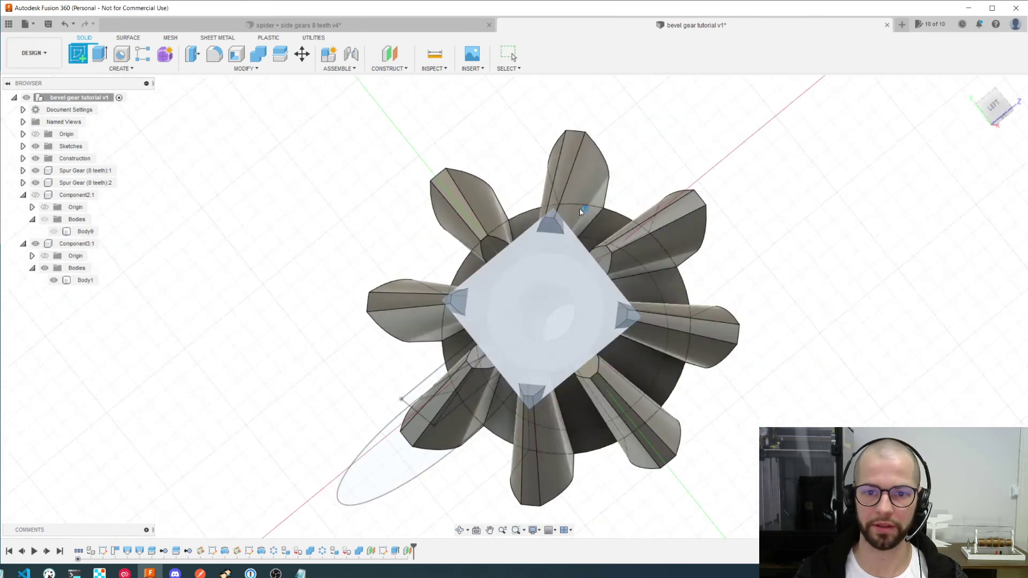
key("c")
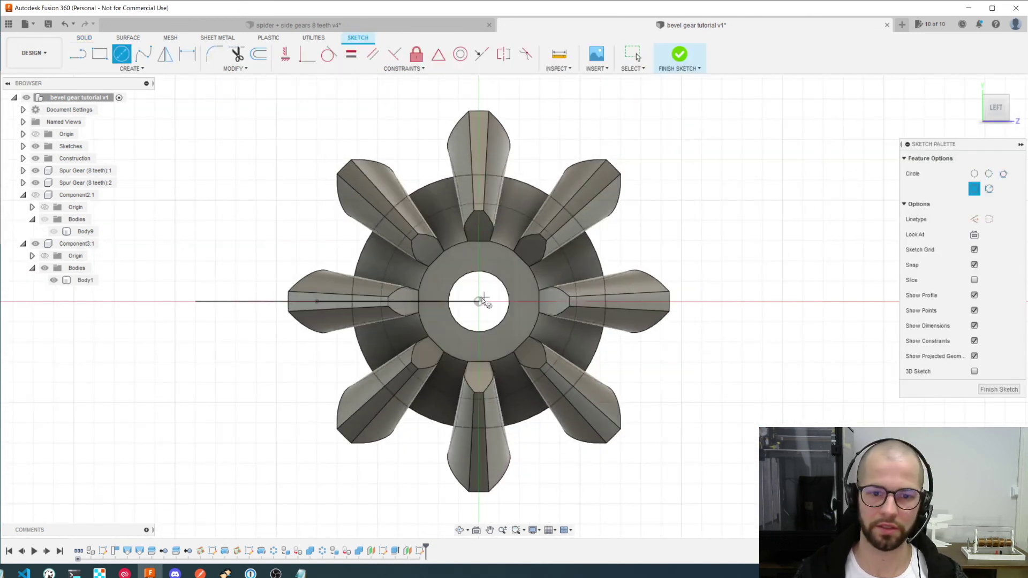
left_click(478, 301)
left_click(605, 160)
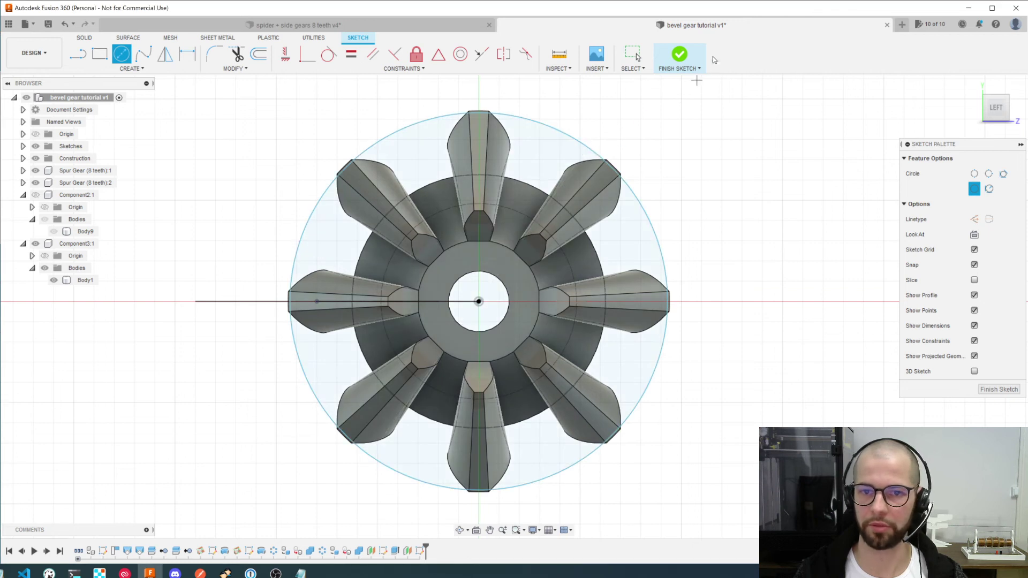
left_click(679, 54)
Extrude the circle 2 mm away from Component3's gear as a cut to trim its inner tooth ends
middle_click_drag(535, 225, 577, 225, "shift")
middle_click_drag(574, 226, 577, 136, "shift")
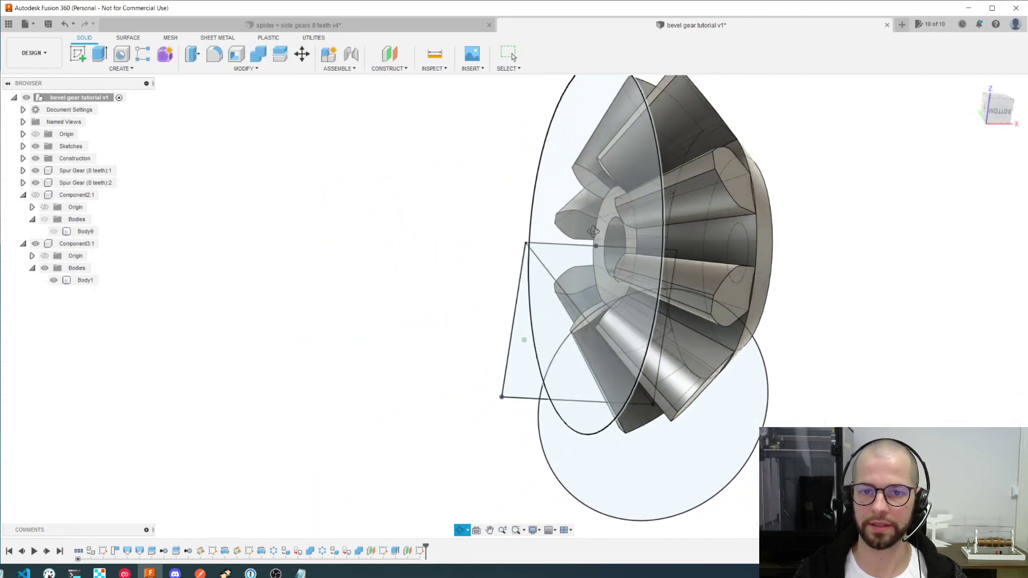
left_click(577, 134)
key("e")
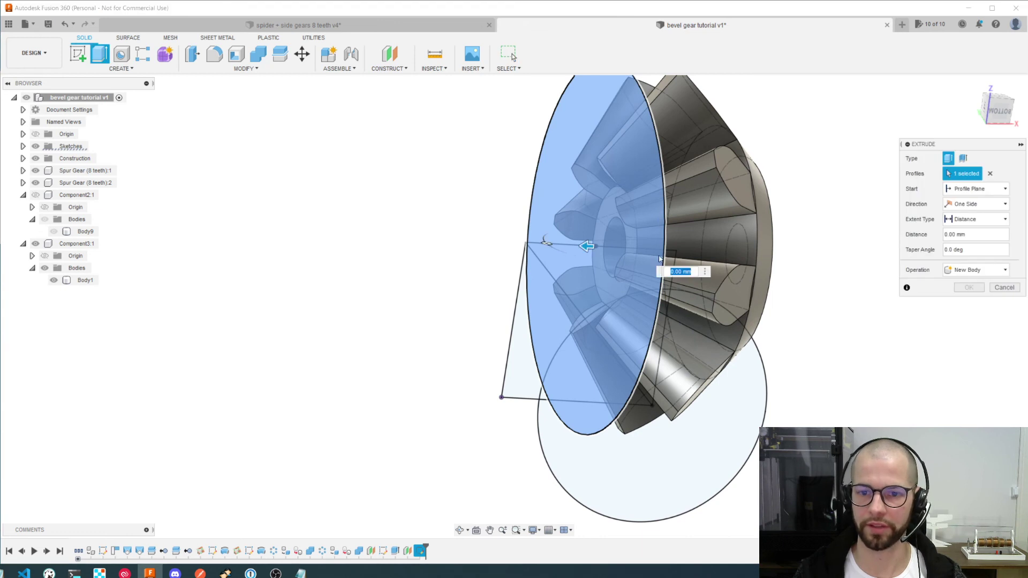
left_click(576, 249)
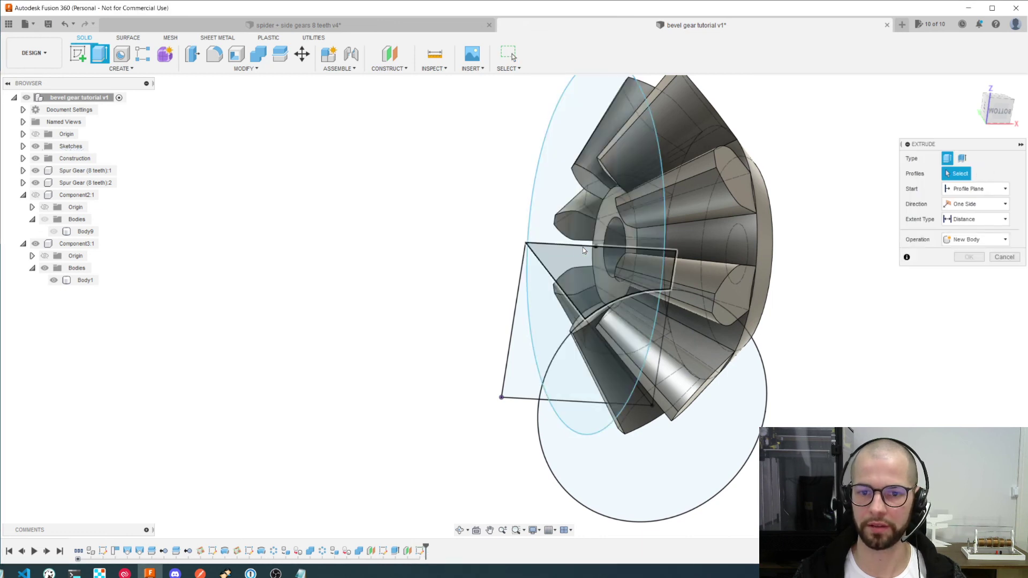
left_click(554, 175)
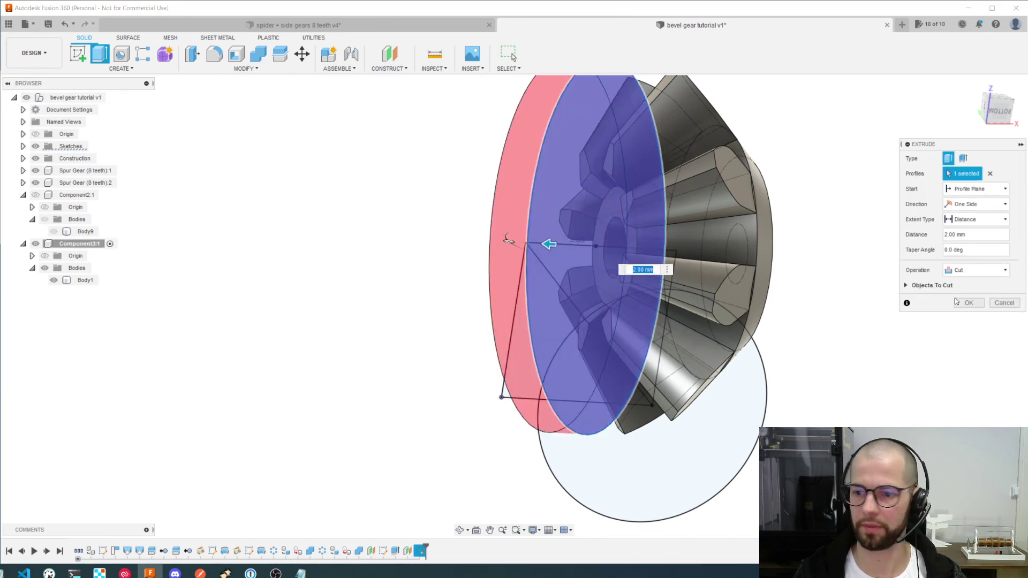
left_click(967, 302)
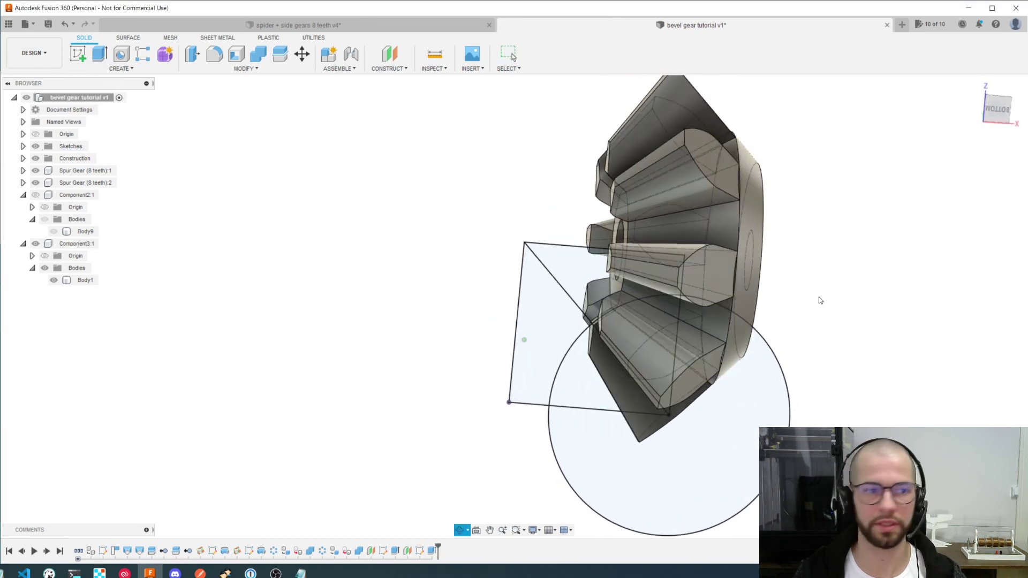
Hide the sketches and show Component2's gear alongside Component3's gear
left_click(35, 147)
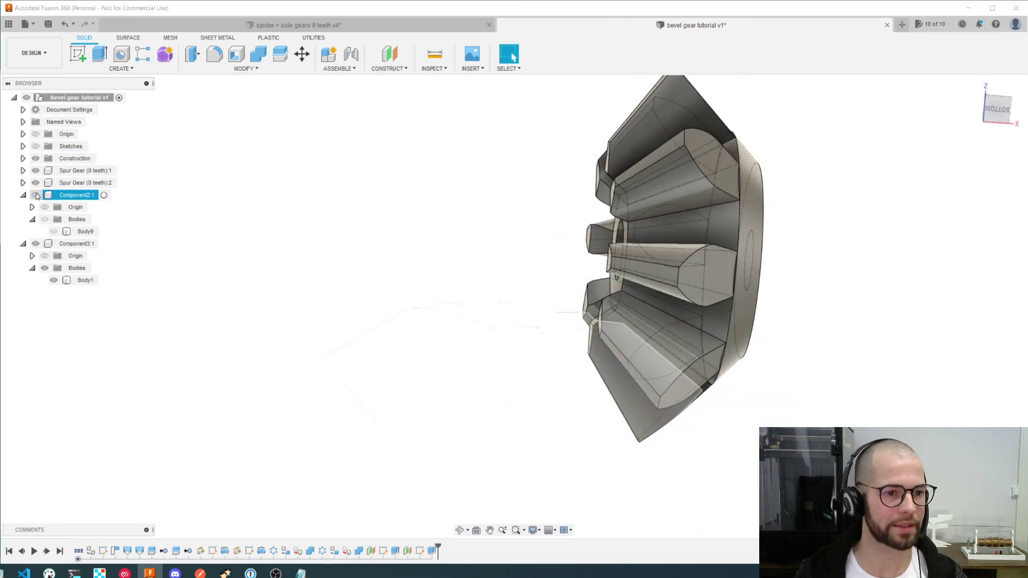
left_click(36, 194)
mouse_move(466, 309)
middle_mouse_down("shift")
mouse_move(479, 328)
mouse_move(451, 285)
mouse_move(431, 286)
mouse_move(475, 326)
mouse_move(466, 306)
middle_mouse_up("shift")
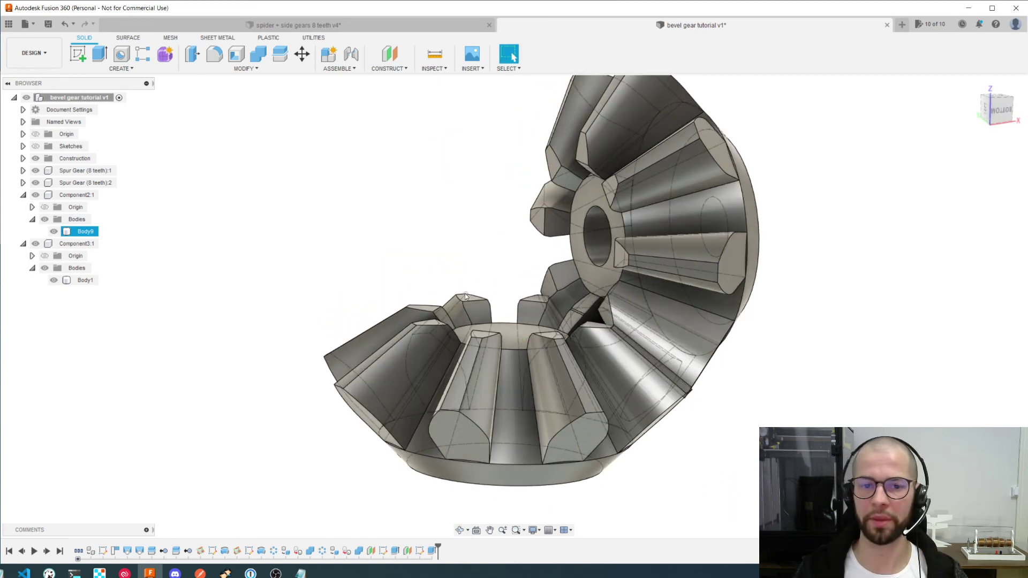
scroll(591, 371, "down", 1)
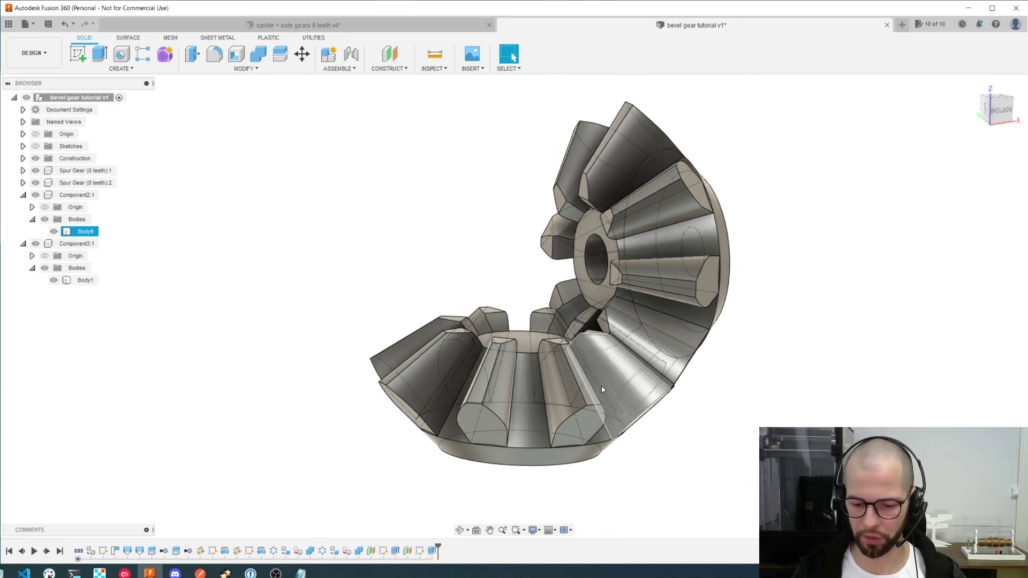
middle_click_drag(602, 386, 579, 389, "shift")
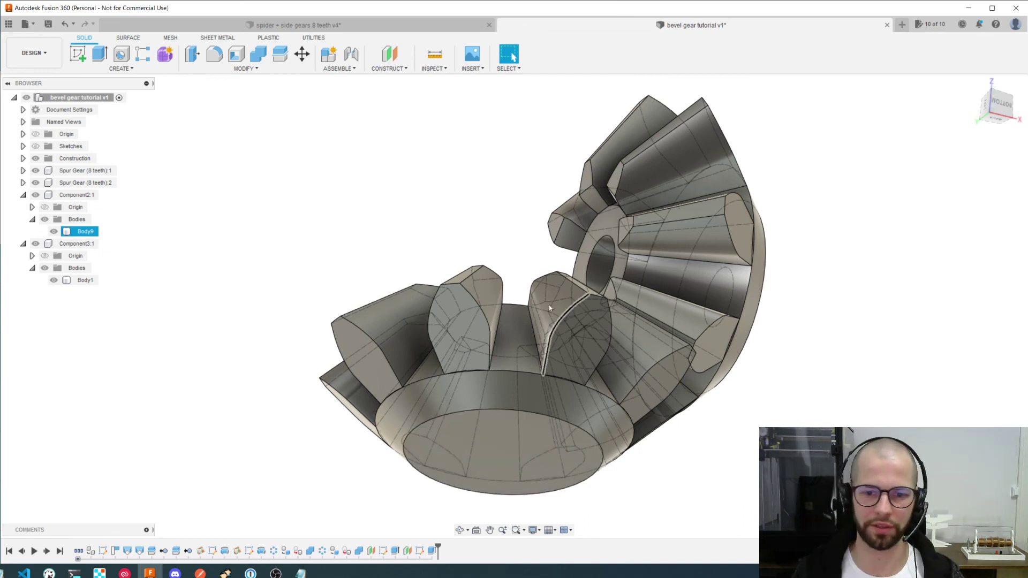
Sketch a six-sided inscribed polygon on the large flat outer end face of Component2's gear, centred on the face
scroll(548, 304, "down", 2)
middle_click_drag(570, 323, 583, 262, "shift")
scroll(582, 263, "up", 1)
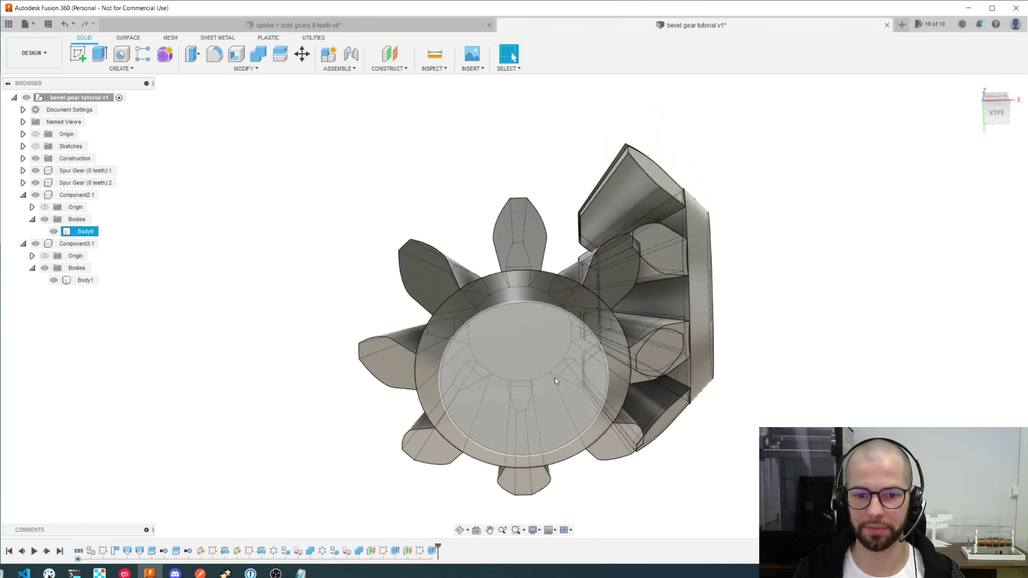
middle_click_drag(593, 345, 466, 346, "shift")
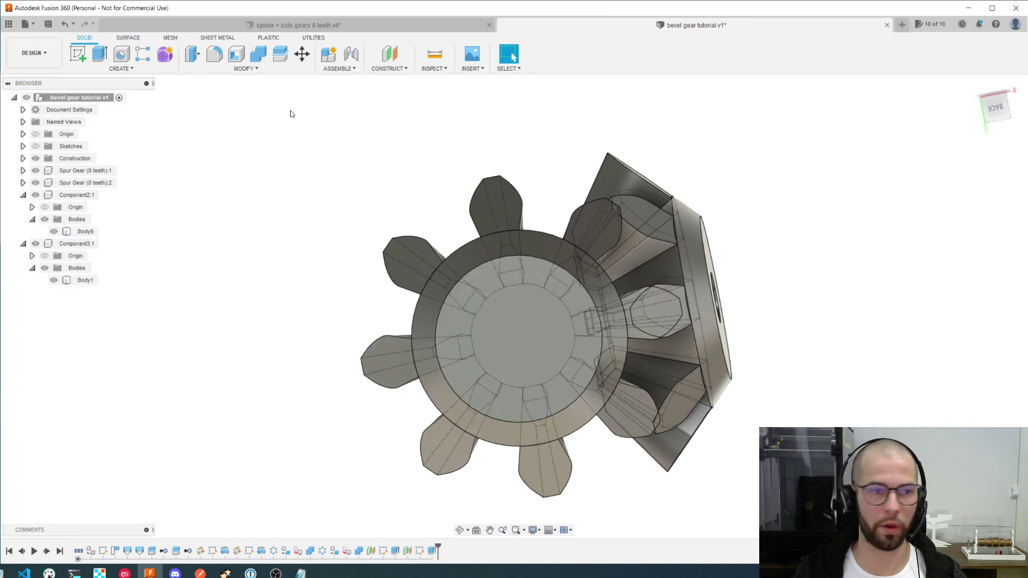
left_click(77, 54)
left_click(503, 289)
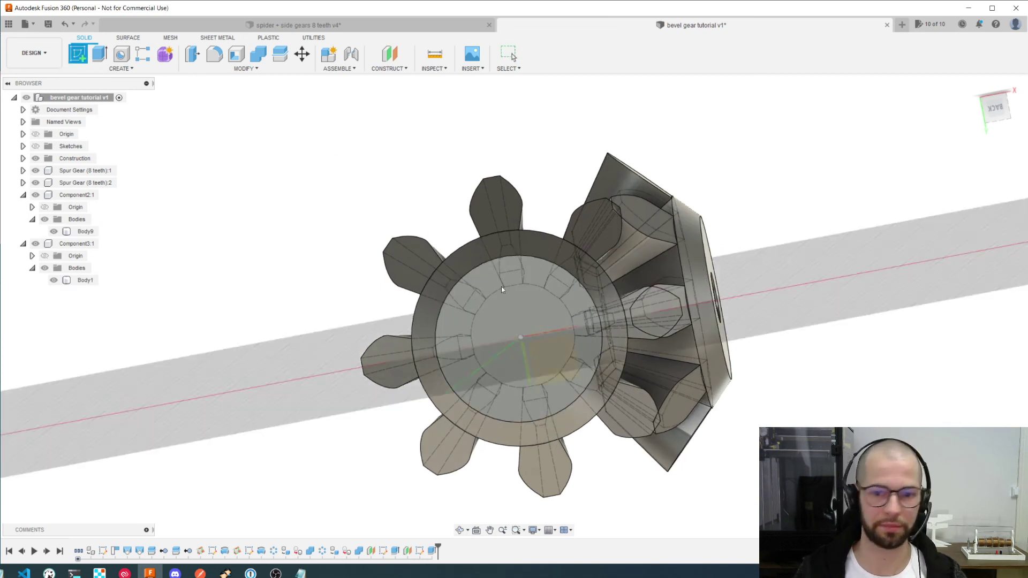
left_click(537, 302)
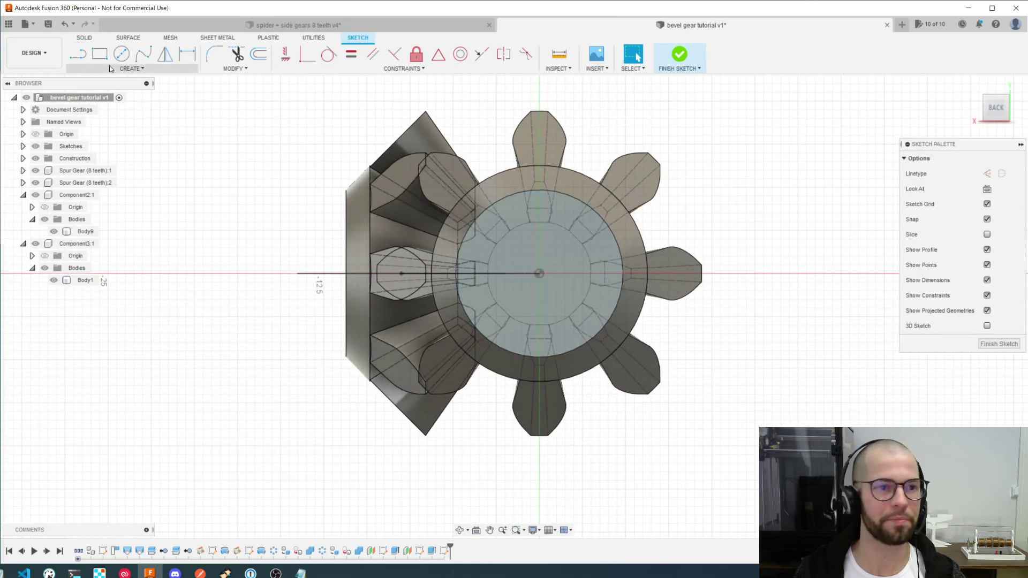
left_click(118, 67)
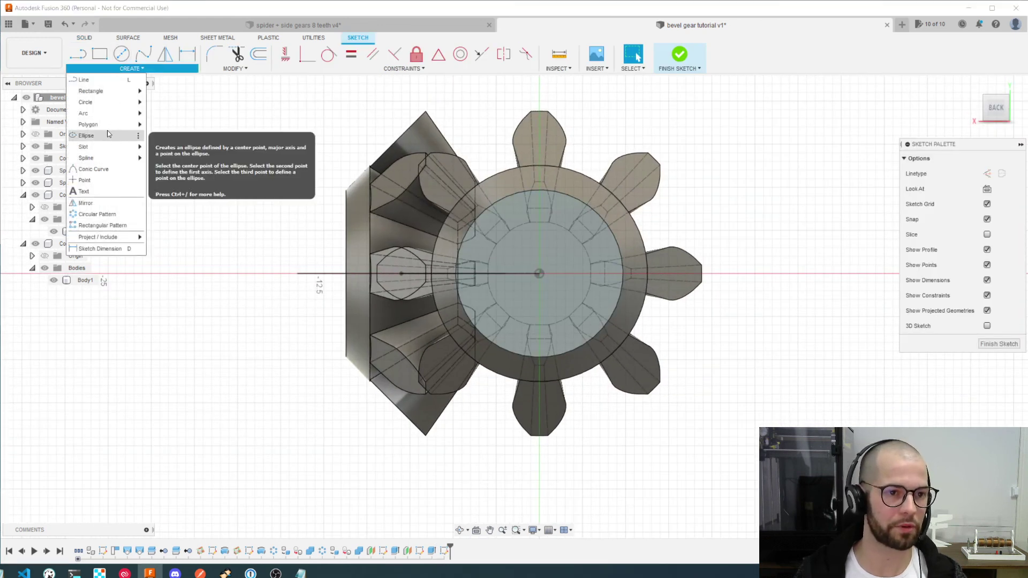
mouse_move(108, 129)
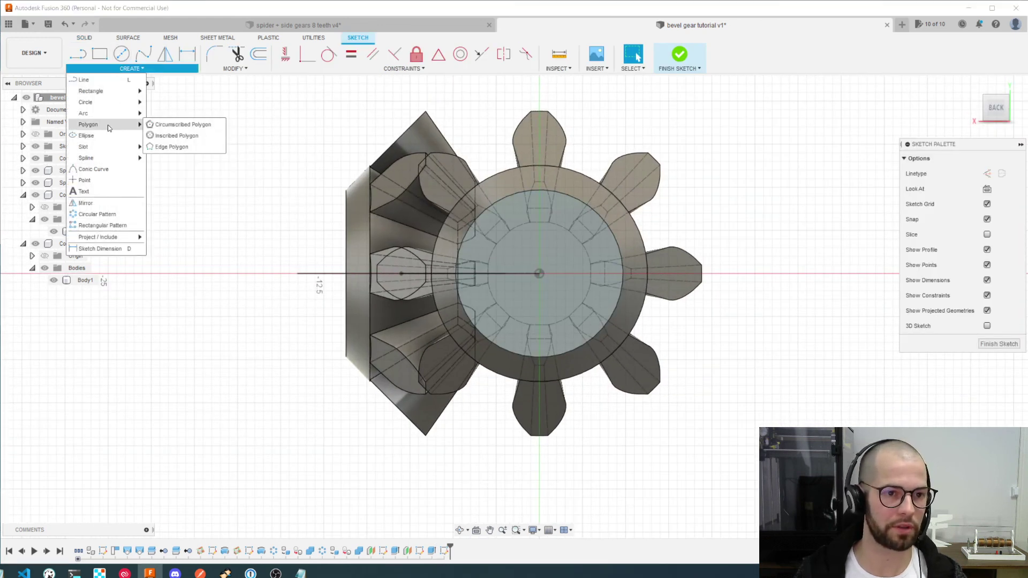
left_click(178, 137)
left_click(540, 274)
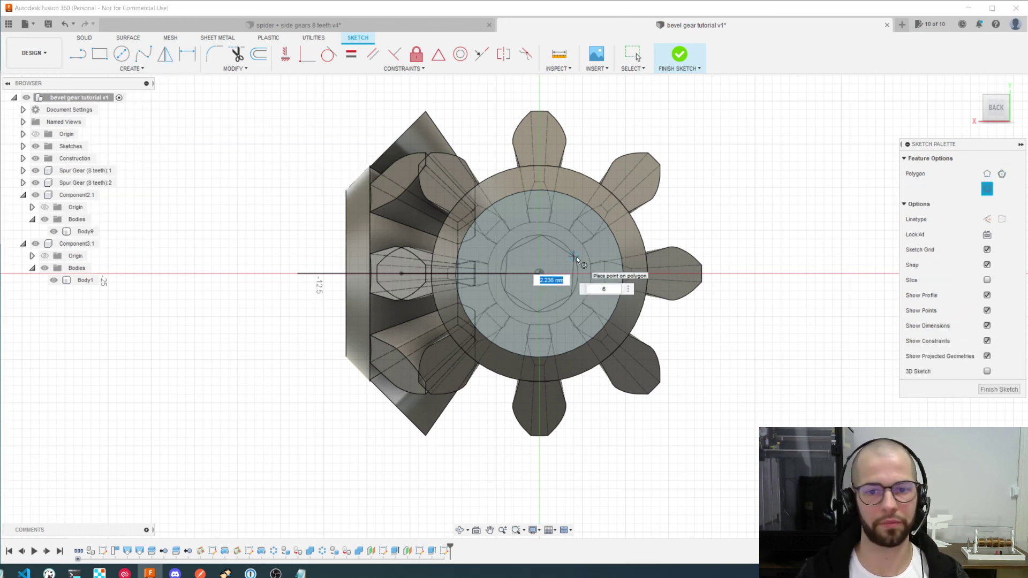
key("Tab")
key("Return")
Extrude the hexagon -4 mm into Component2's gear as a cut to form a hexagonal pocket
scroll(576, 255, "up", 2)
middle_click_drag(588, 272, 573, 335)
key("e")
left_click(578, 343)
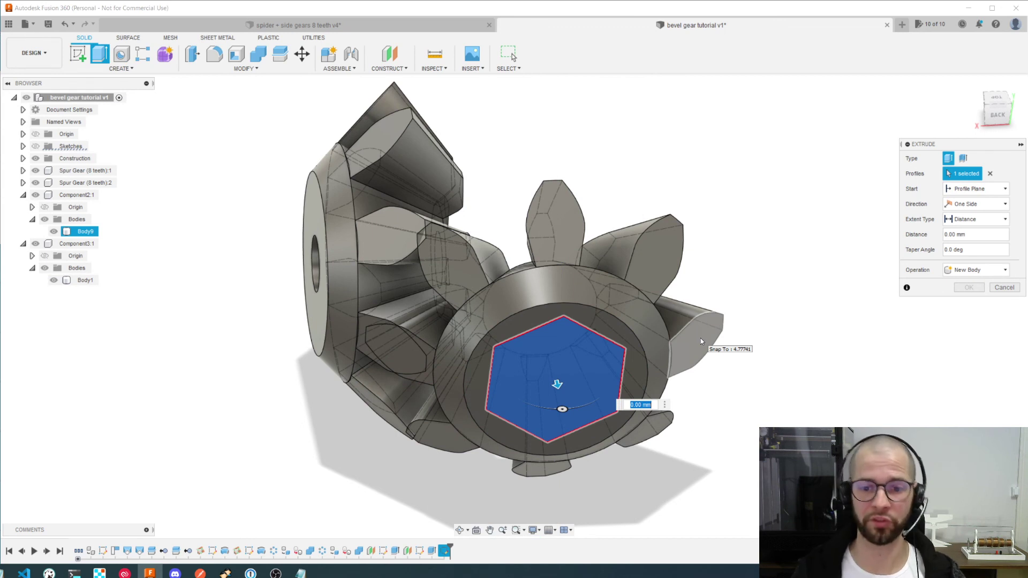
type("-4")
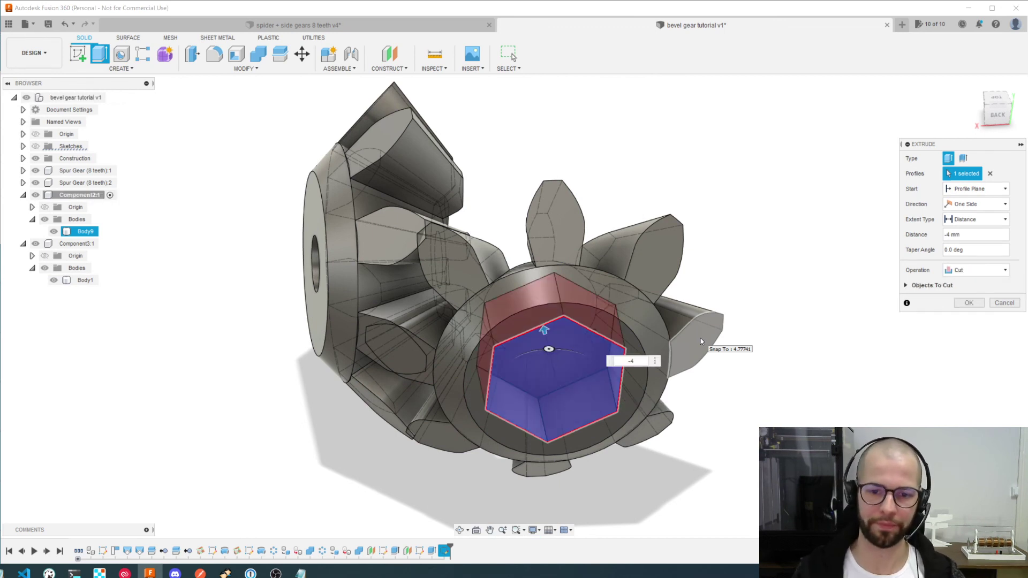
key("Return")
middle_click_drag(633, 348, 623, 284, "shift")
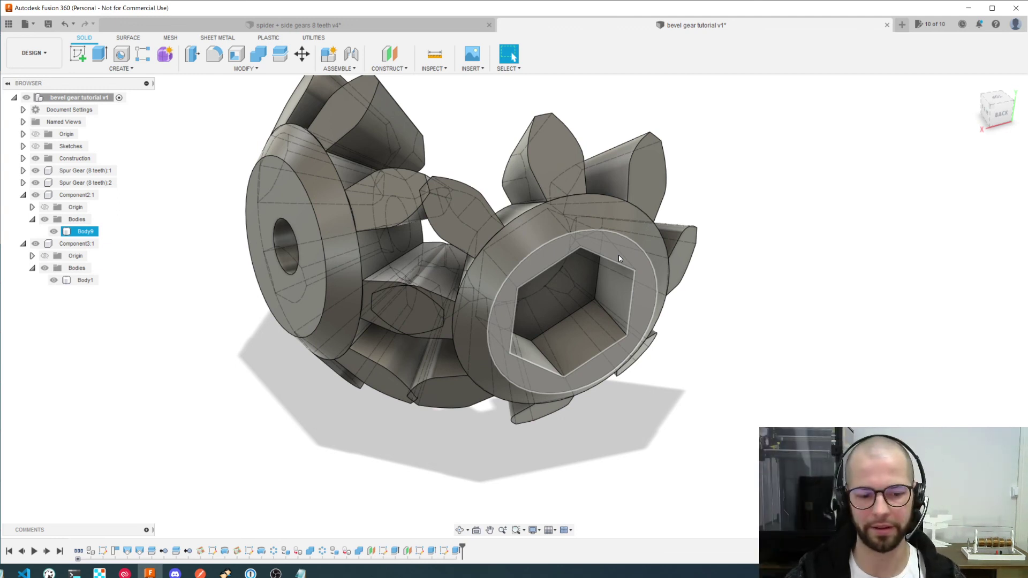
middle_click_drag(683, 242, 695, 284, "shift")
scroll(630, 333, "down", 2)
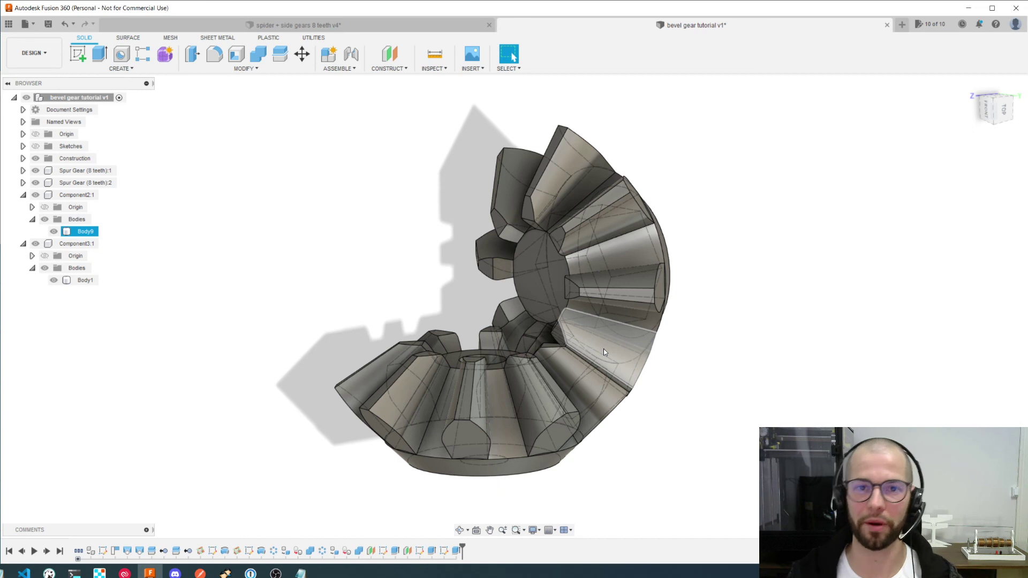
left_click(706, 290)
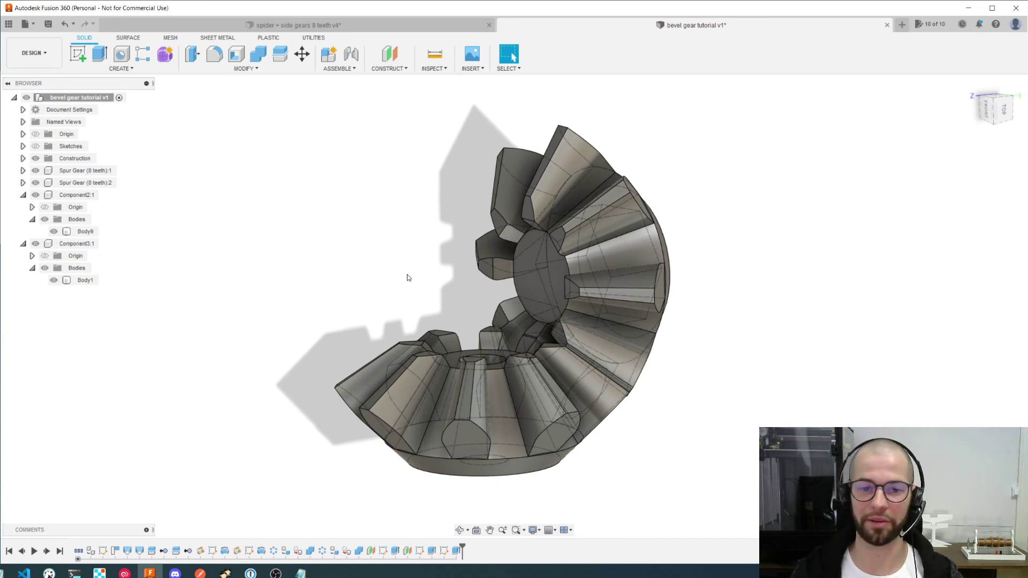